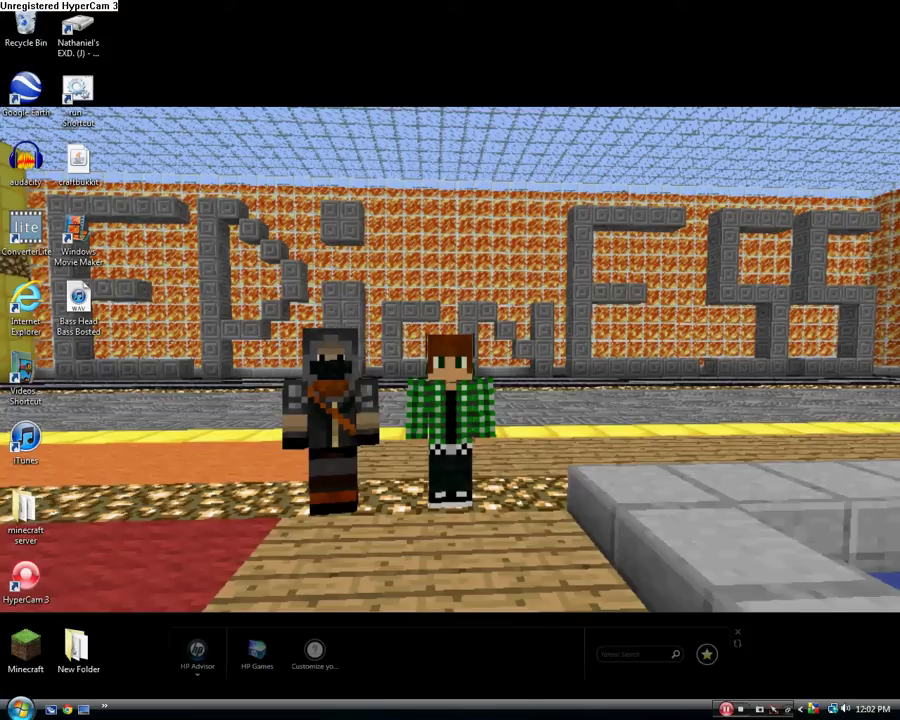
Open Internet Explorer, search Google for "how to make a bukkit server" and open the BukkitWiki "Setting up a server" result
{"action": "key", "text": "super"}
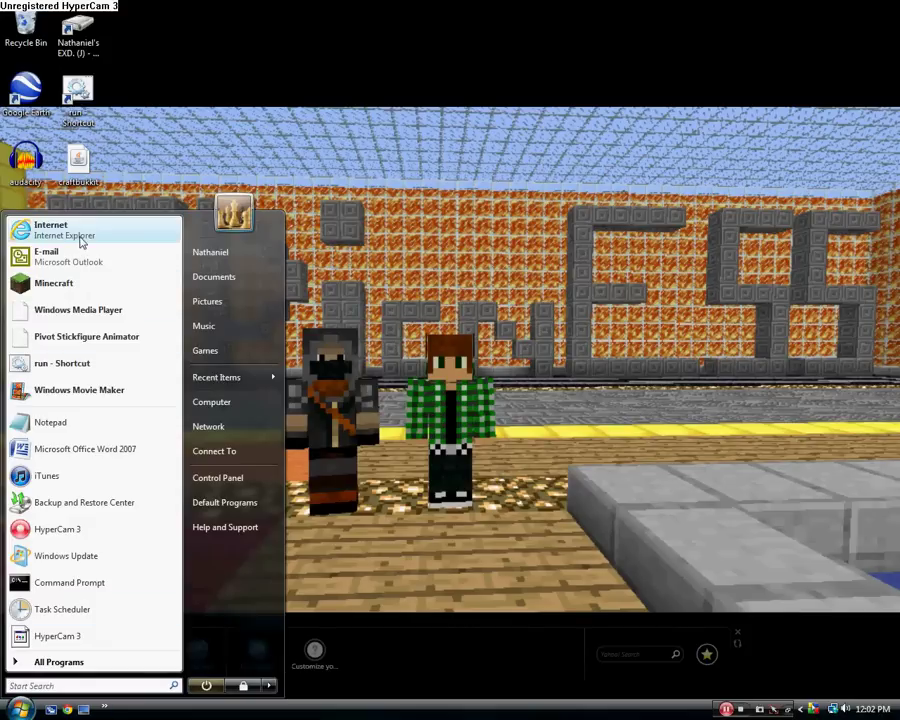
{"action": "key", "text": "super"}
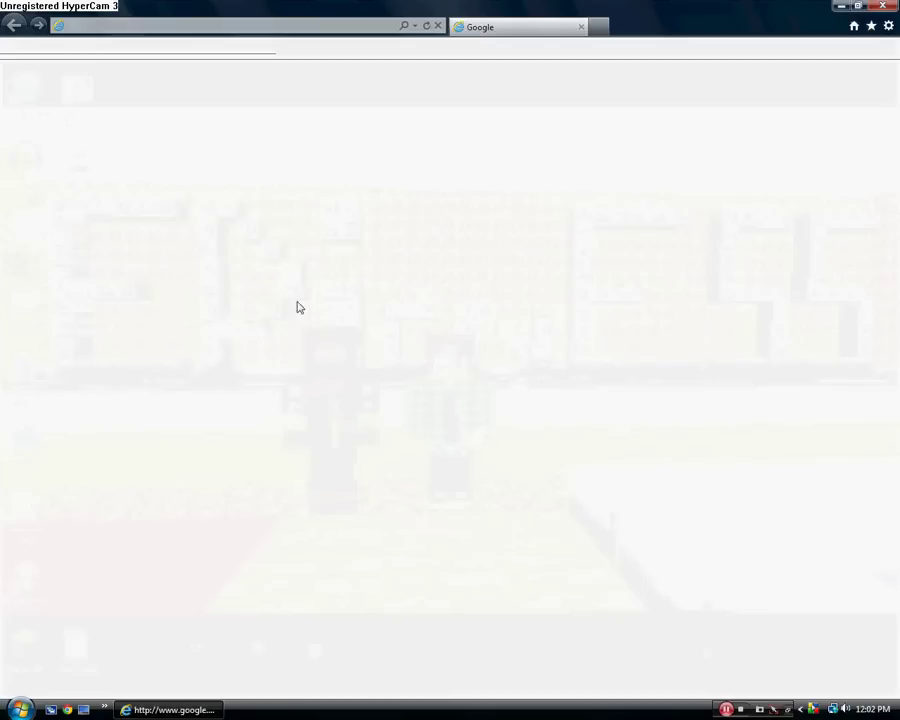
{"action": "left_click", "coordinate": [392, 285]}
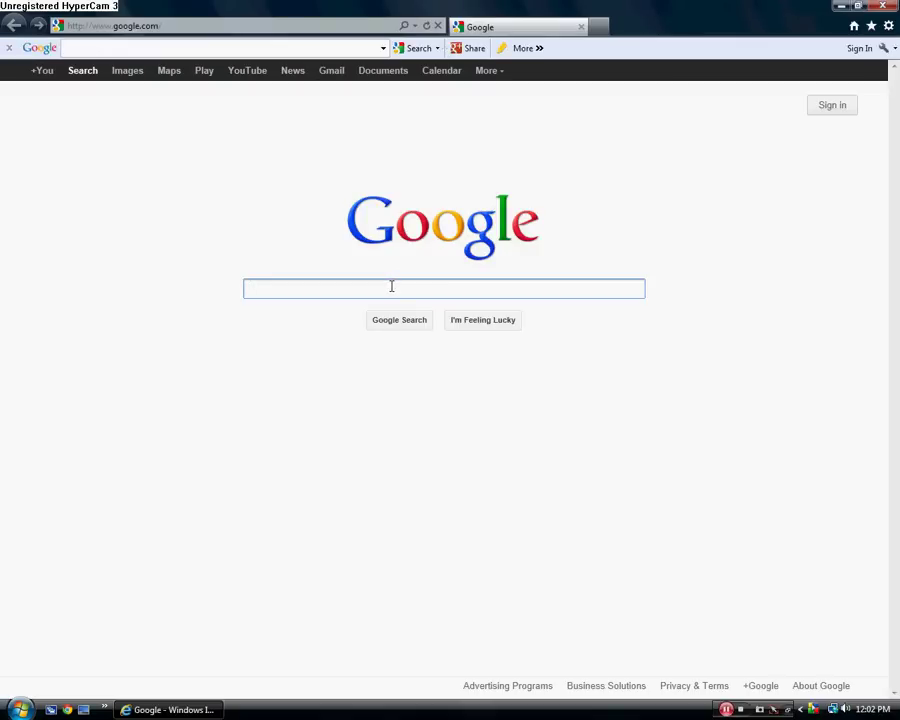
{"action": "type", "text": "how"}
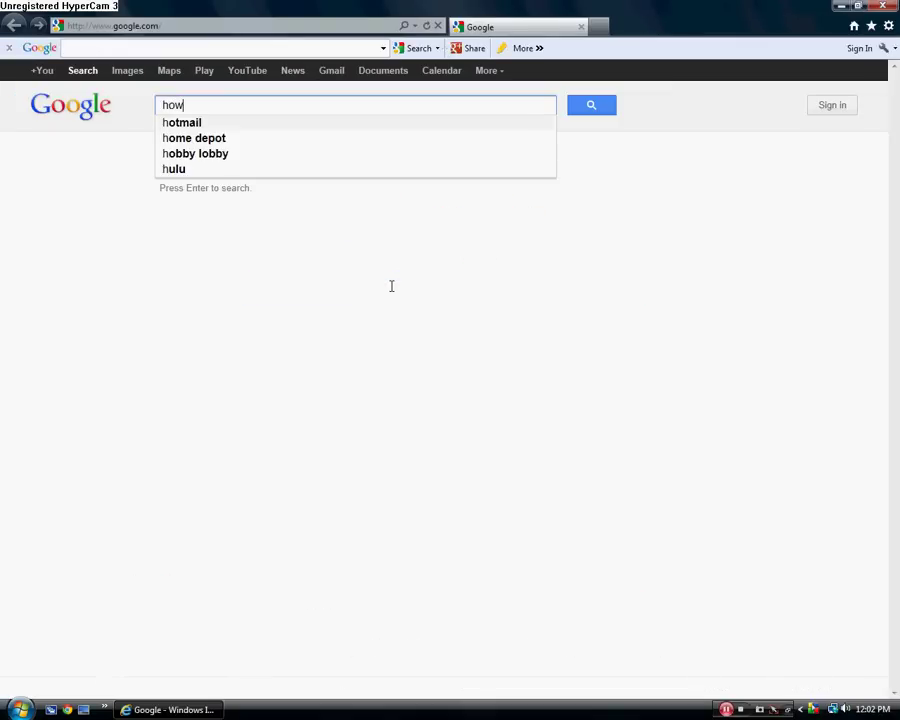
{"action": "type", "text": " to a"}
{"action": "key", "text": "BackSpace"}
{"action": "type", "text": "make "}
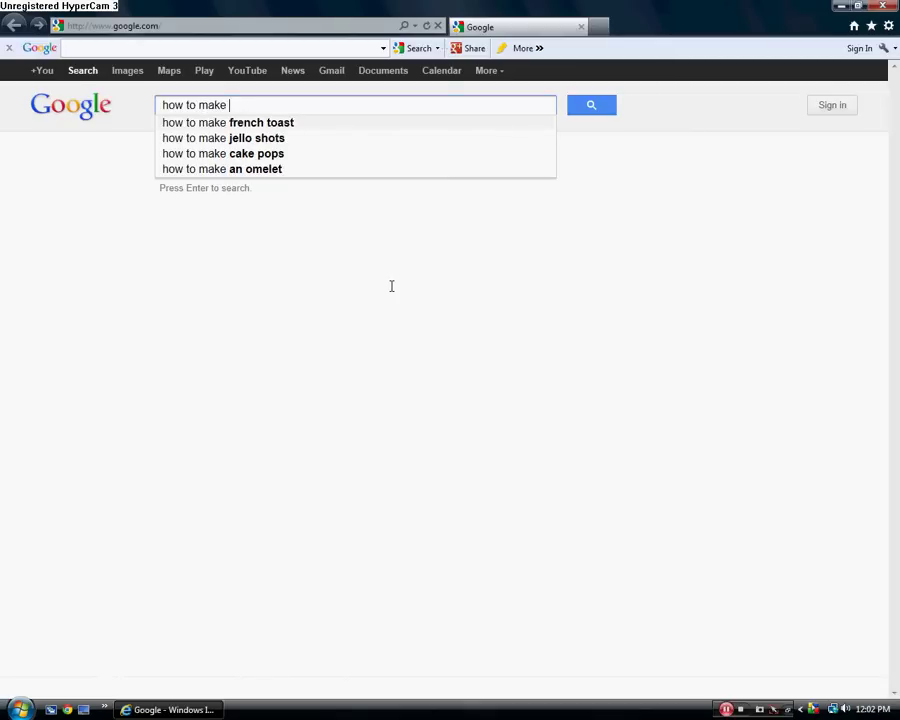
{"action": "type", "text": "a bukki"}
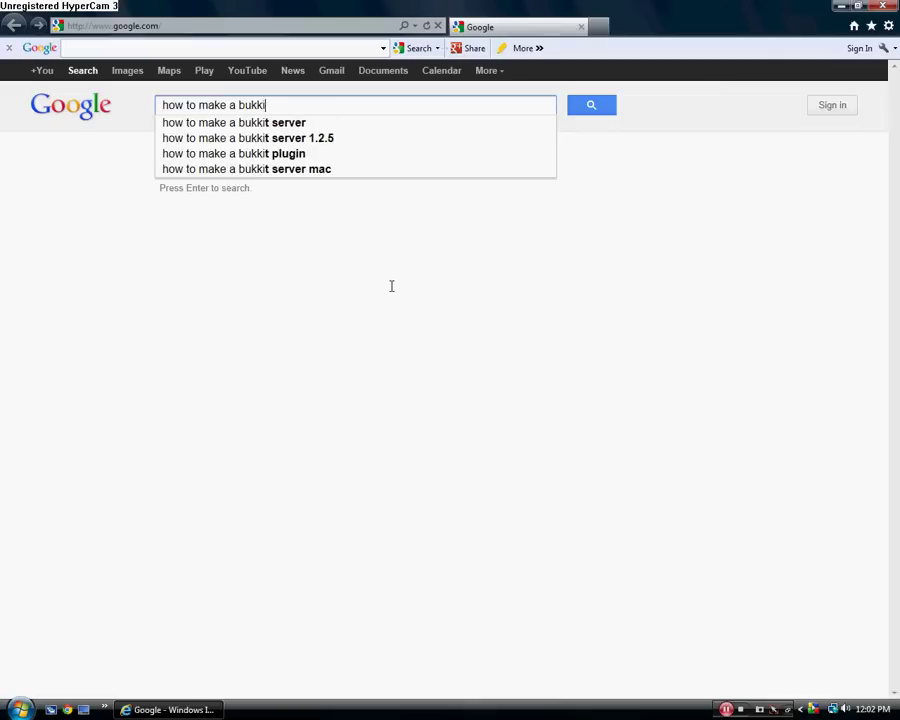
{"action": "type", "text": "t server"}
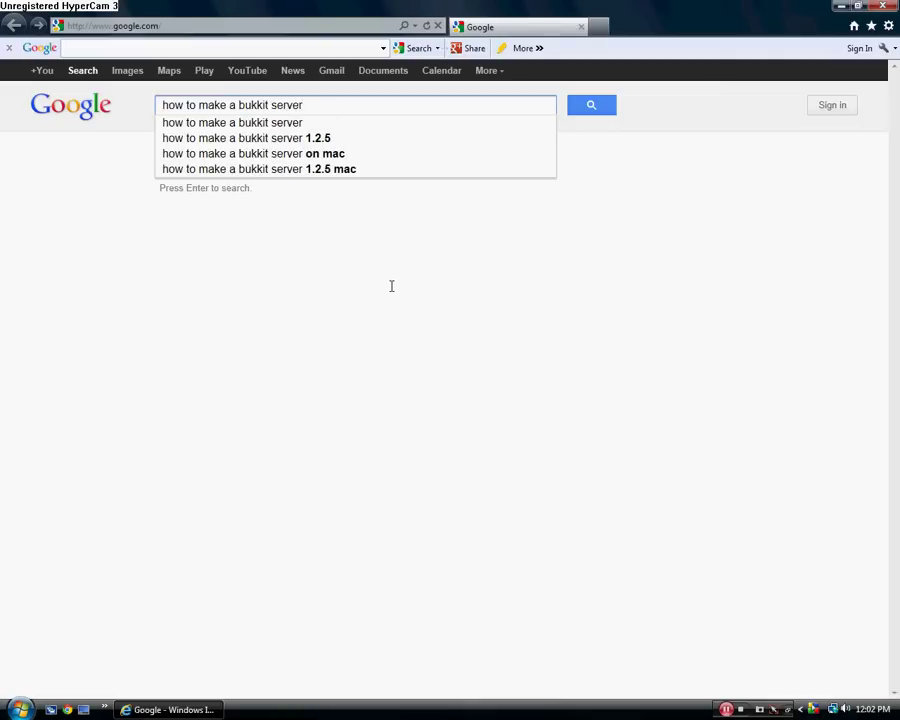
{"action": "key", "text": "Return"}
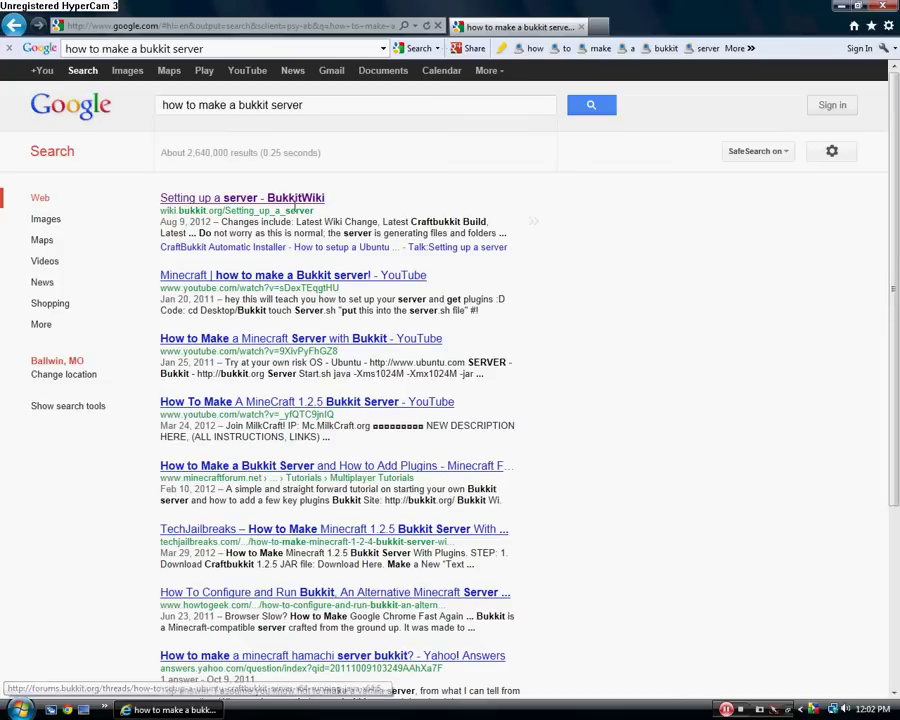
{"action": "left_click", "coordinate": [270, 200]}
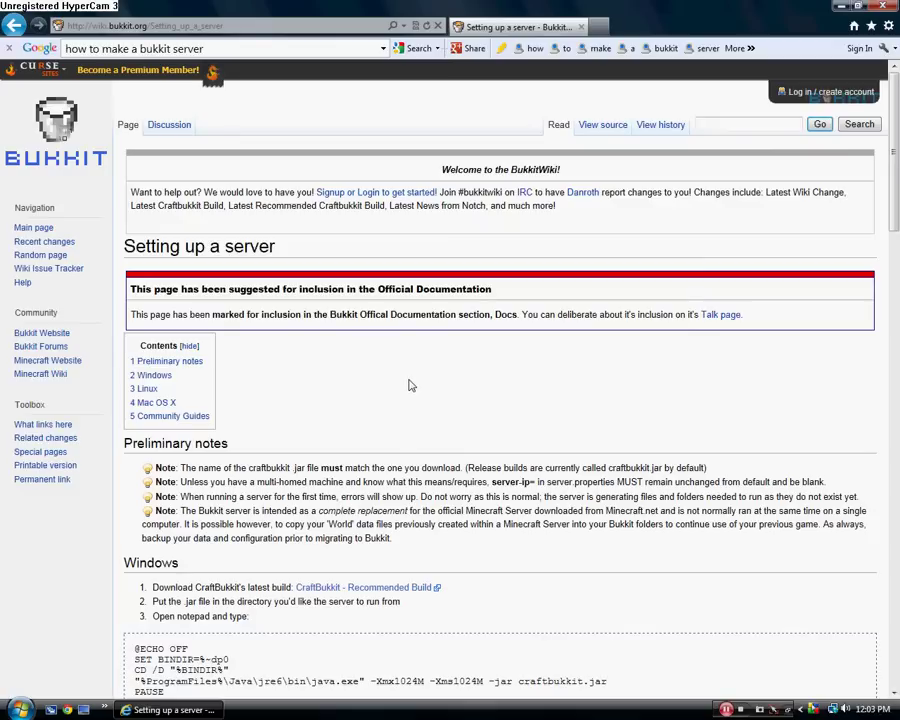
Examine the wiki page's preliminary notes and its server setup instructions for Windows and Linux
{"action": "scroll", "coordinate": [443, 443], "scroll_direction": "down", "scroll_amount": 3}
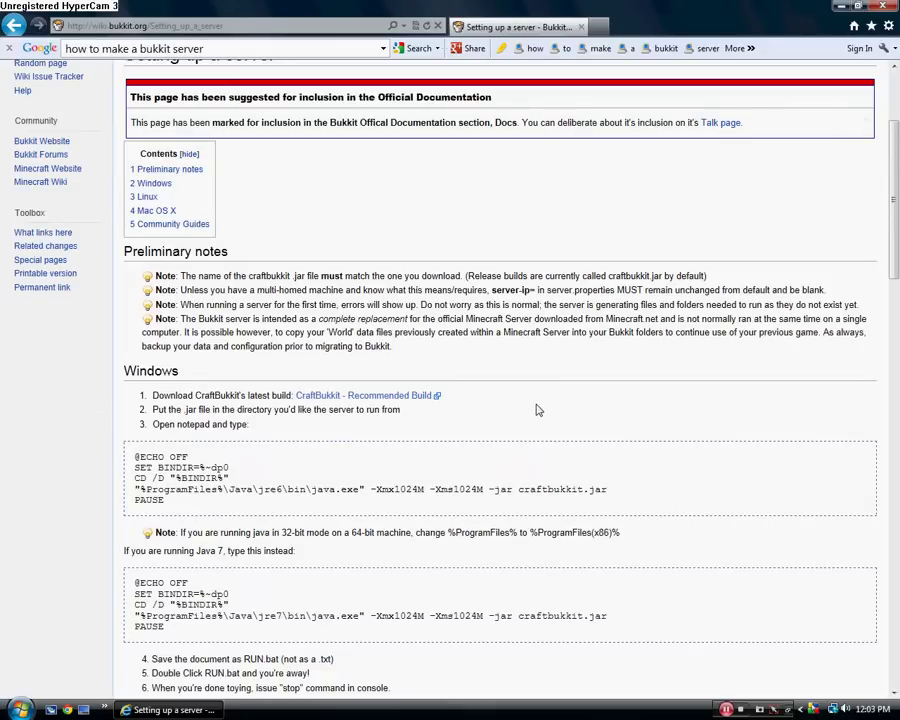
{"action": "scroll", "coordinate": [522, 500], "scroll_direction": "down", "scroll_amount": 2}
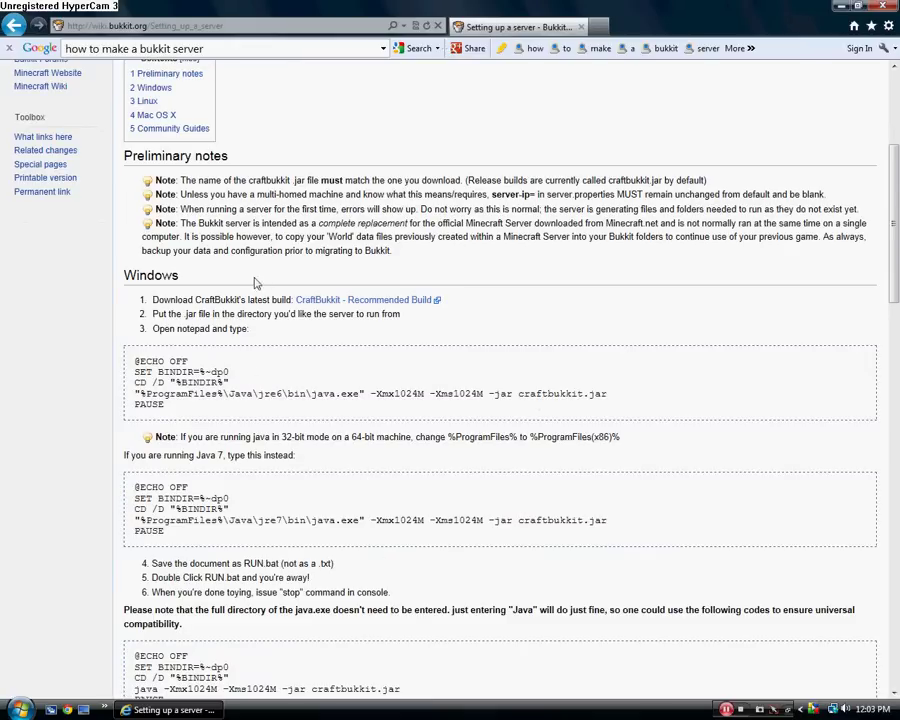
{"action": "scroll", "coordinate": [267, 70], "scroll_direction": "up", "scroll_amount": 6}
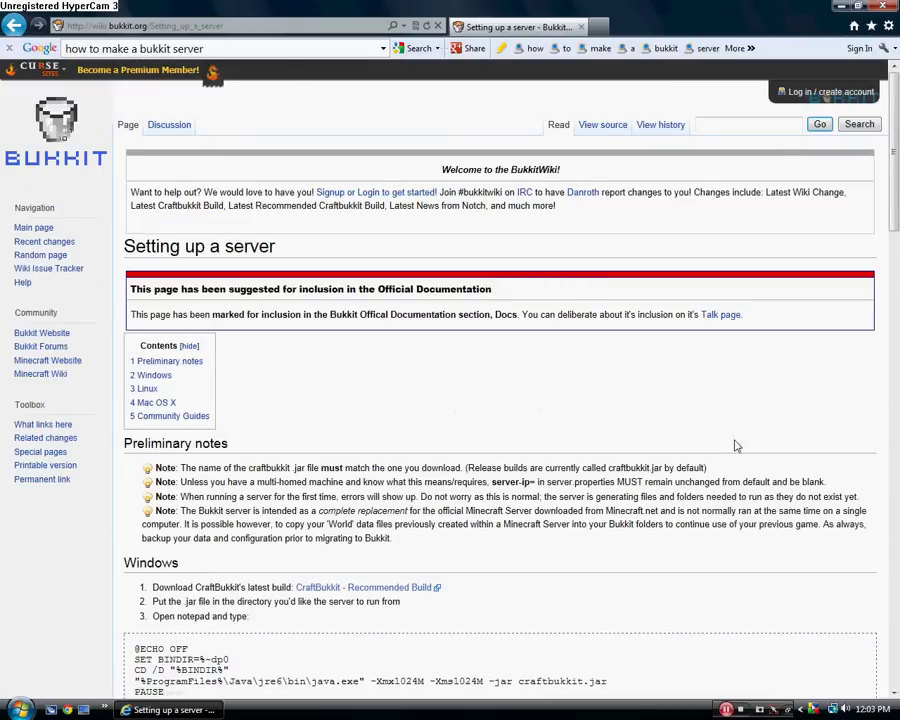
{"action": "scroll", "coordinate": [351, 540], "scroll_direction": "down", "scroll_amount": 1}
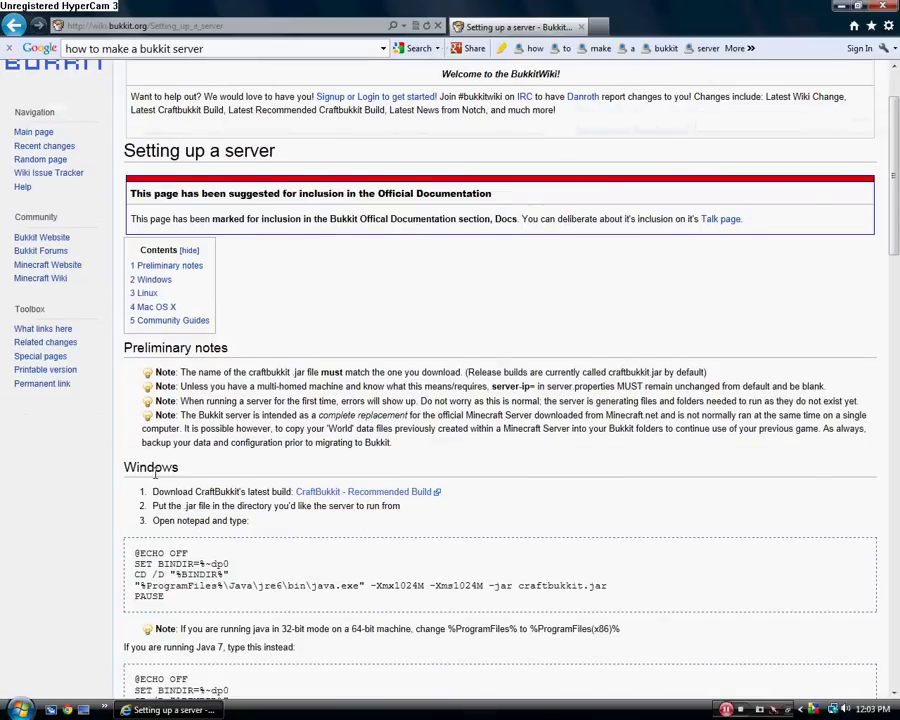
{"action": "scroll", "coordinate": [346, 430], "scroll_direction": "down", "scroll_amount": 3}
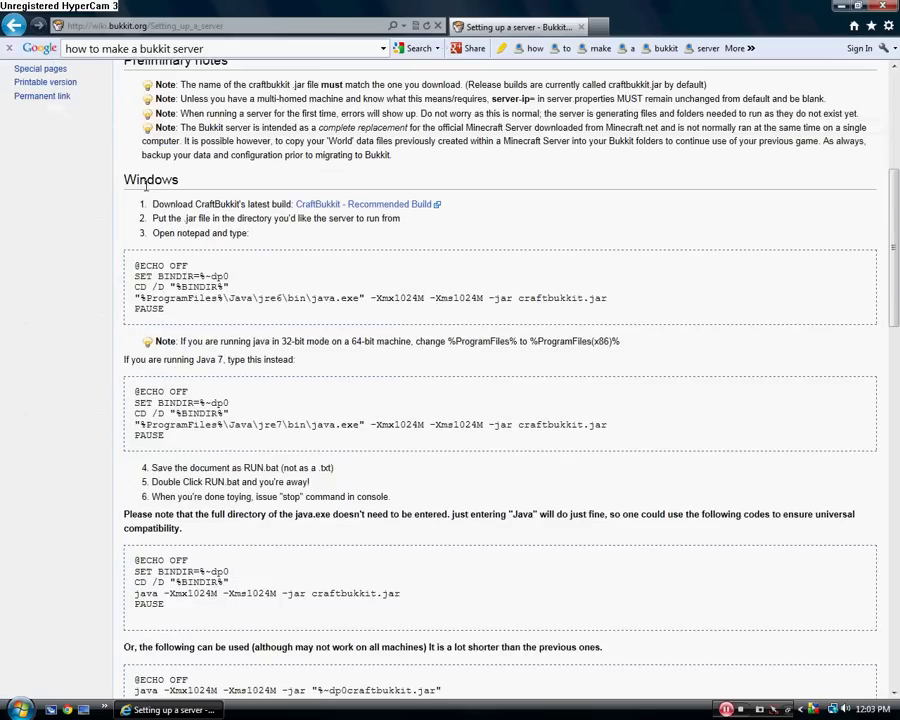
{"action": "scroll", "coordinate": [150, 190], "scroll_direction": "down", "scroll_amount": 2}
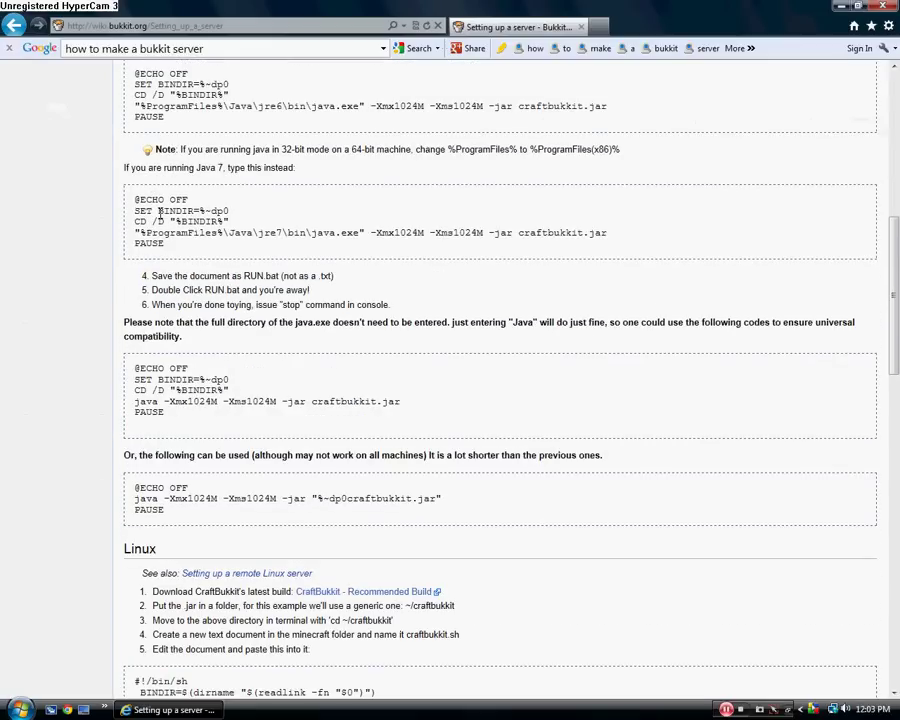
{"action": "scroll", "coordinate": [143, 568], "scroll_direction": "down", "scroll_amount": 1}
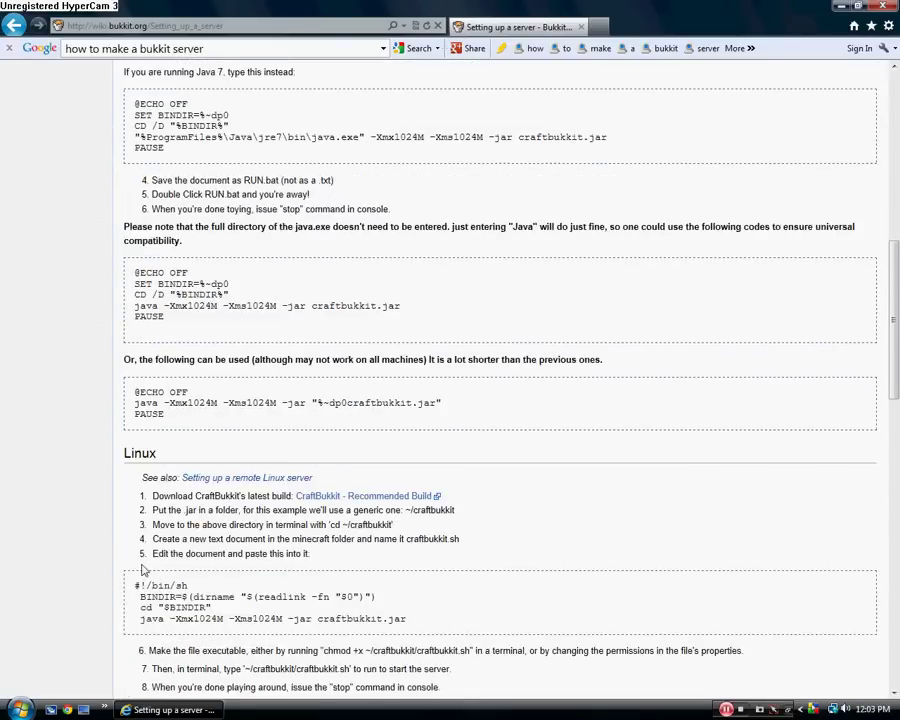
{"action": "scroll", "coordinate": [143, 568], "scroll_direction": "down", "scroll_amount": 2}
{"action": "scroll", "coordinate": [160, 580], "scroll_direction": "down", "scroll_amount": 3}
{"action": "scroll", "coordinate": [176, 594], "scroll_direction": "up", "scroll_amount": 4}
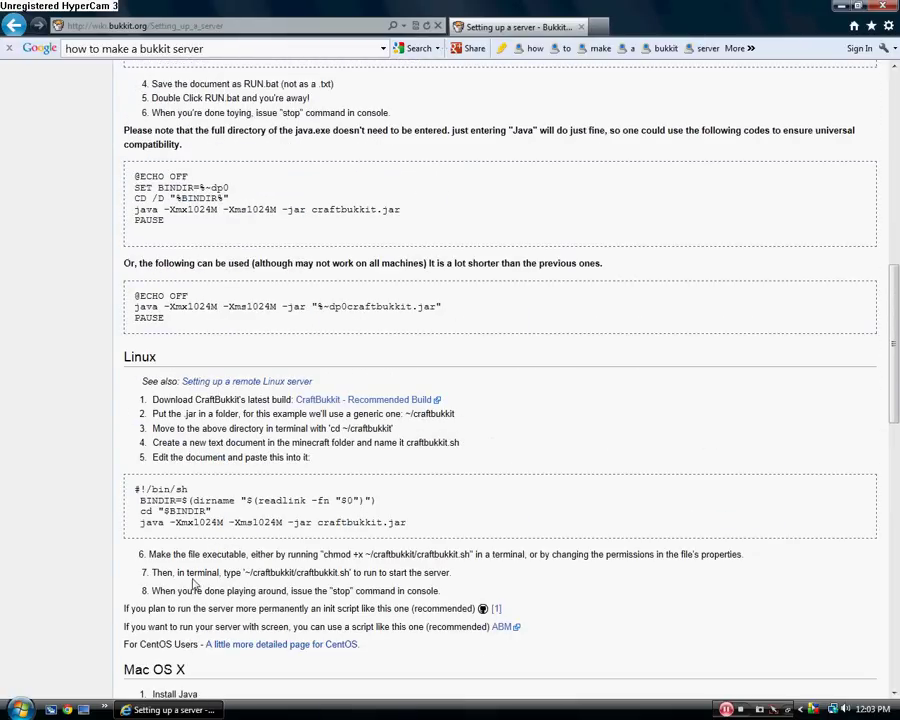
{"action": "scroll", "coordinate": [195, 585], "scroll_direction": "up", "scroll_amount": 8}
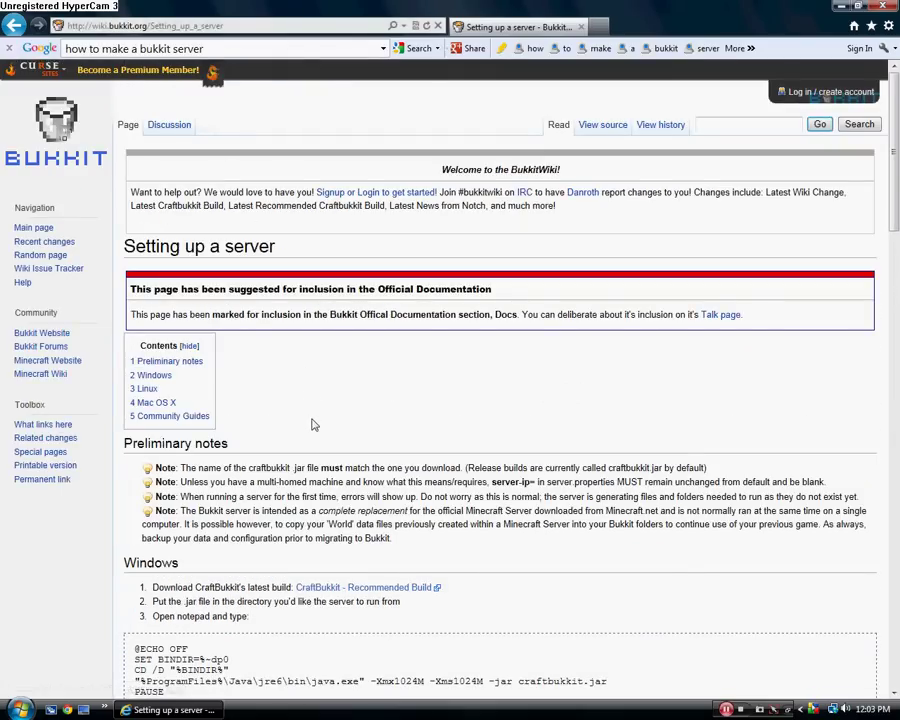
{"action": "scroll", "coordinate": [305, 440], "scroll_direction": "down", "scroll_amount": 2}
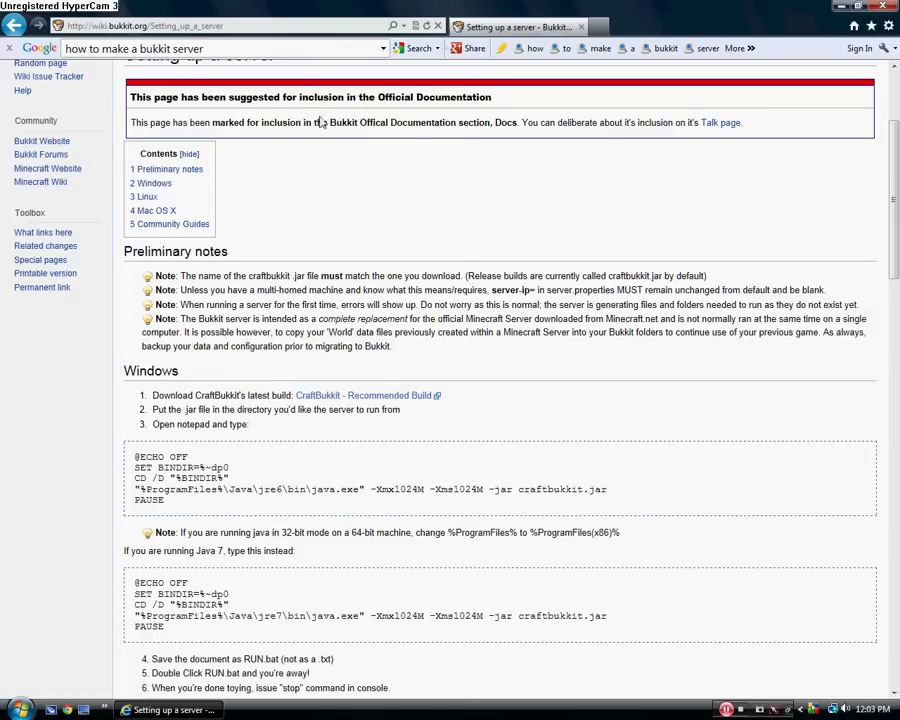
{"action": "scroll", "coordinate": [327, 450], "scroll_direction": "down", "scroll_amount": 2}
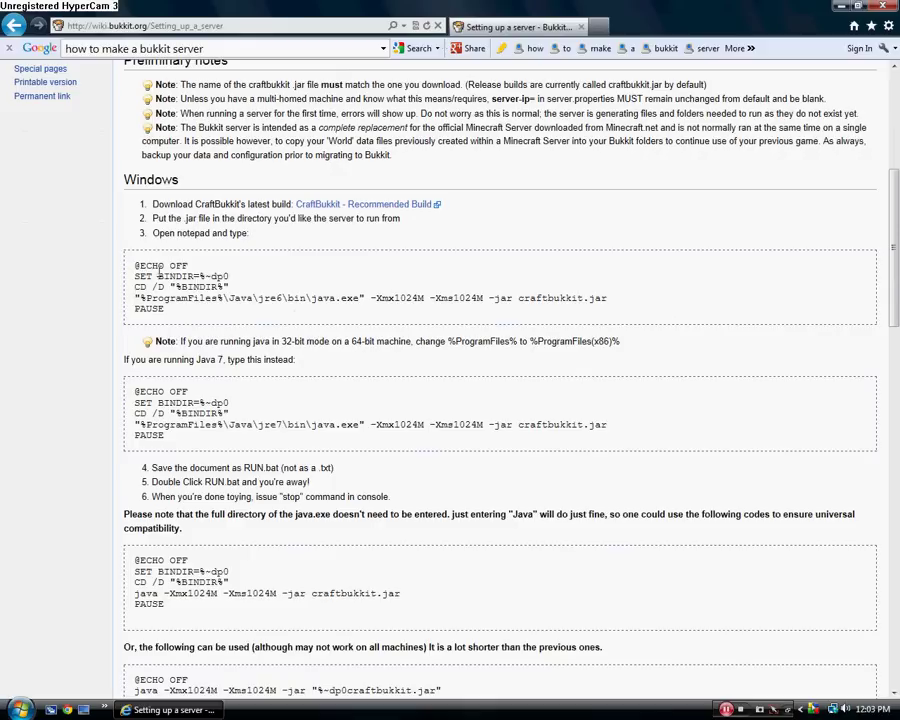
Examine the first Windows batch script and the note below it about running Java in 32-bit mode
{"action": "left_click_drag", "start_coordinate": [134, 265], "coordinate": [420, 325]}
{"action": "left_click_drag", "start_coordinate": [172, 290], "coordinate": [348, 247]}
{"action": "left_click", "coordinate": [275, 283]}
{"action": "left_click_drag", "start_coordinate": [281, 341], "coordinate": [305, 343]}
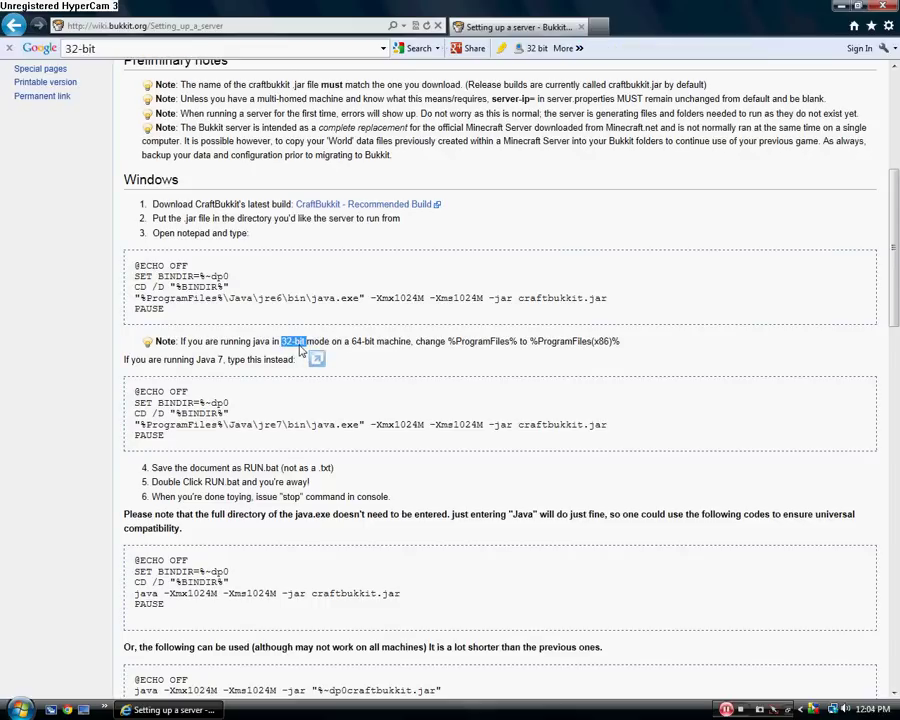
{"action": "left_click", "coordinate": [207, 323]}
Check the computer's system type in its system properties, and close the properties window
{"action": "left_click", "coordinate": [20, 710]}
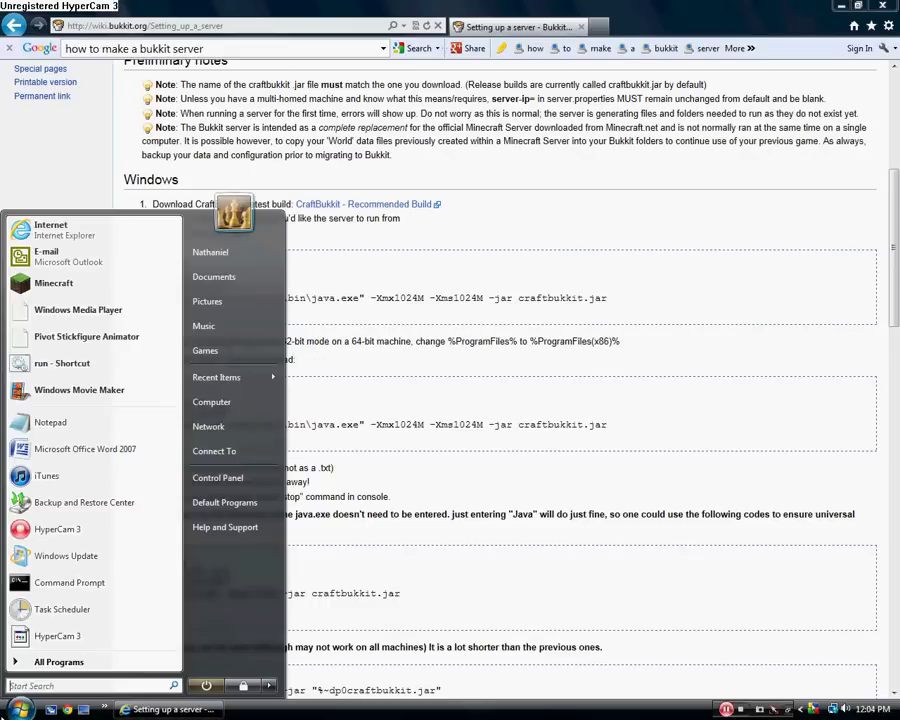
{"action": "right_click", "coordinate": [212, 403]}
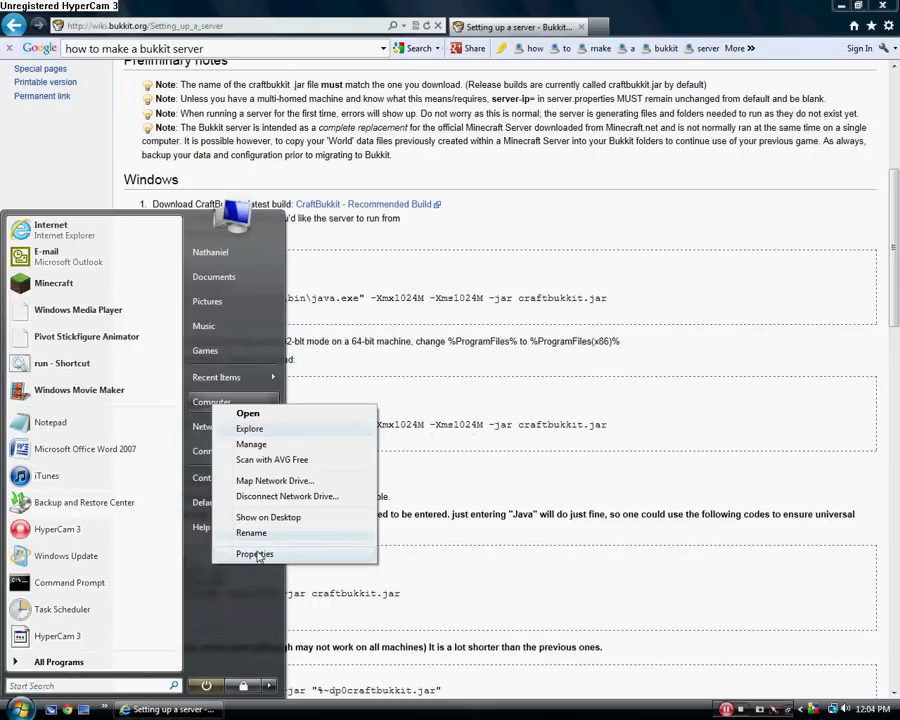
{"action": "left_click", "coordinate": [256, 554]}
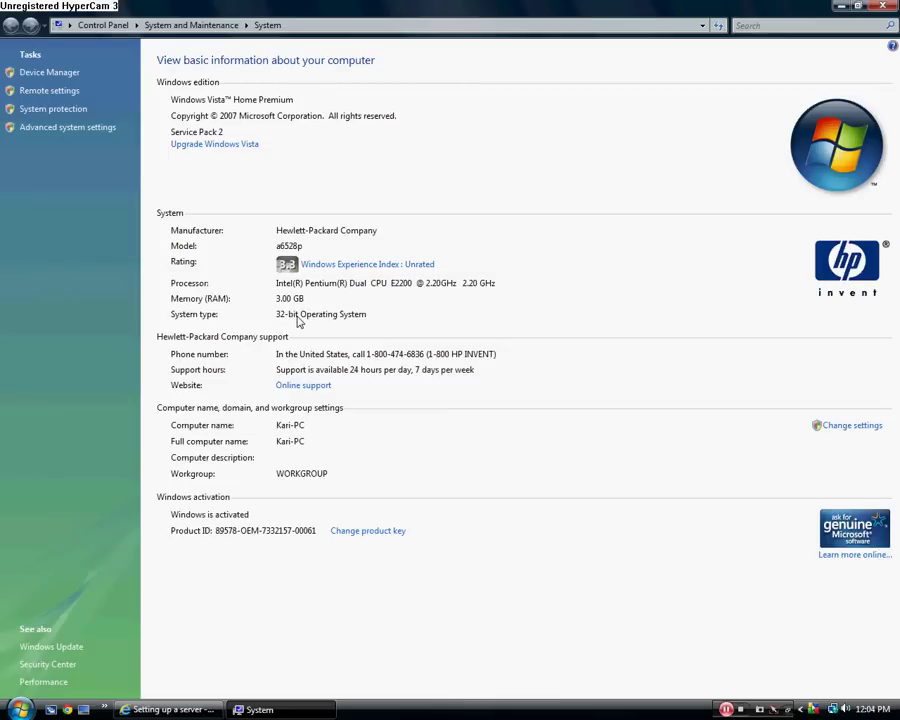
{"action": "left_click", "coordinate": [881, 6]}
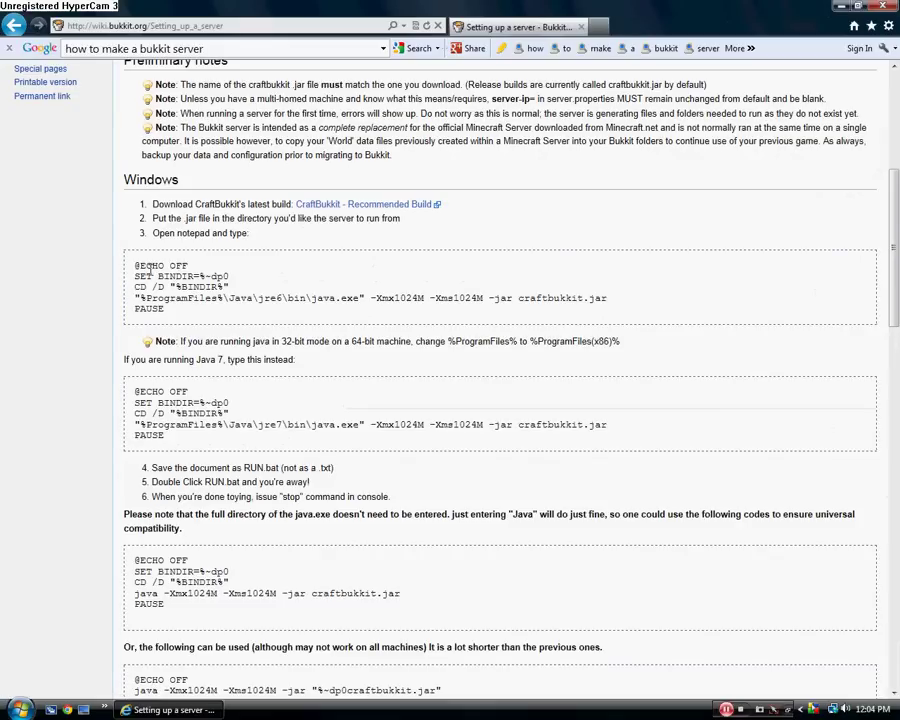
Compare the jre6 batch script with the Java 7 version in the Windows section by highlighting each one
{"action": "left_click_drag", "start_coordinate": [137, 267], "coordinate": [362, 321]}
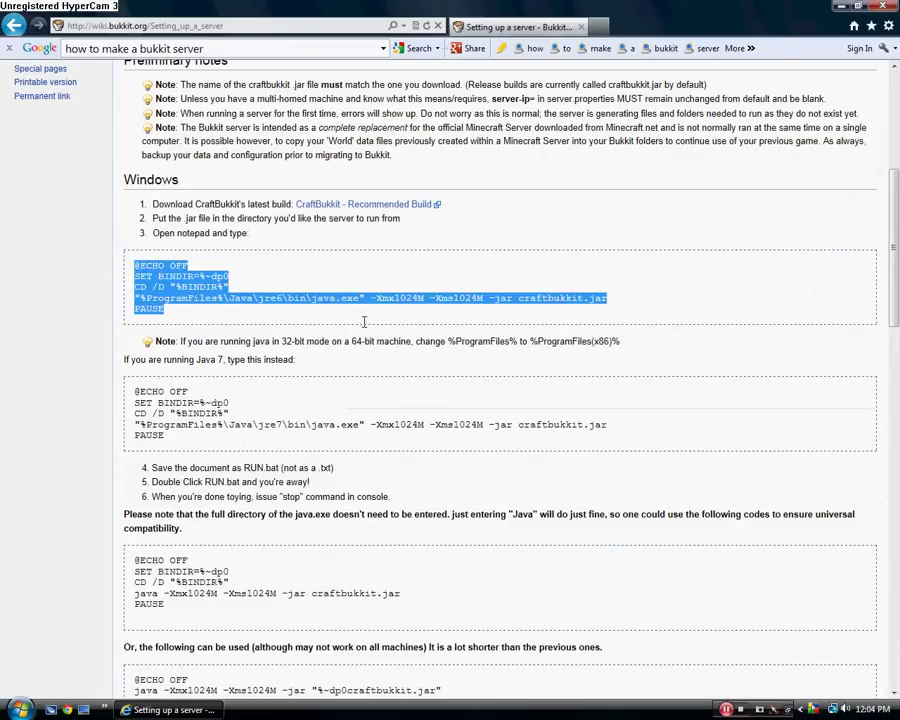
{"action": "left_click", "coordinate": [337, 327]}
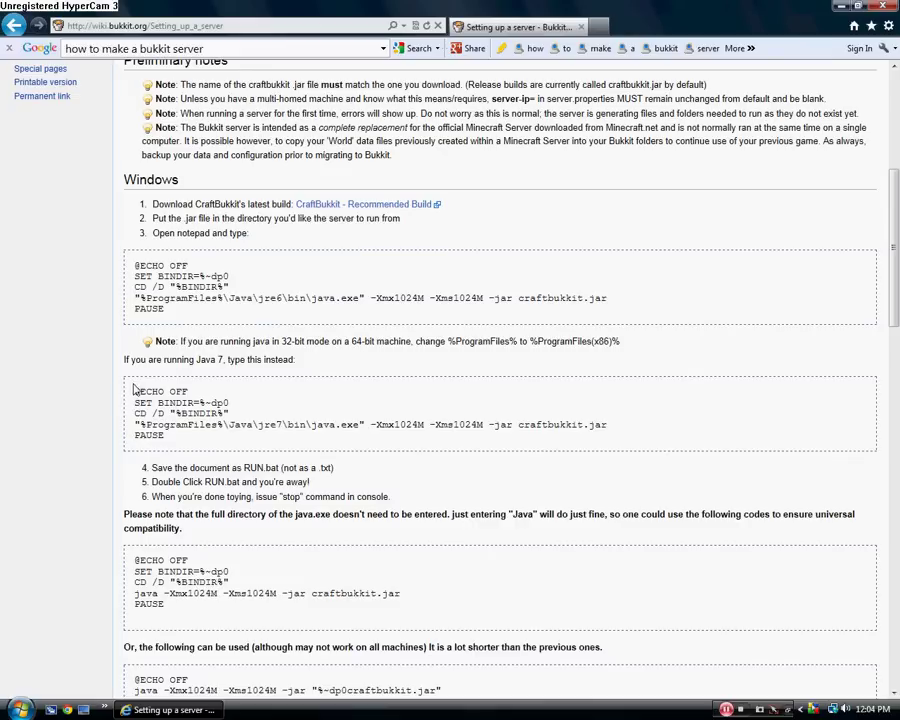
{"action": "left_click_drag", "start_coordinate": [139, 391], "coordinate": [482, 436]}
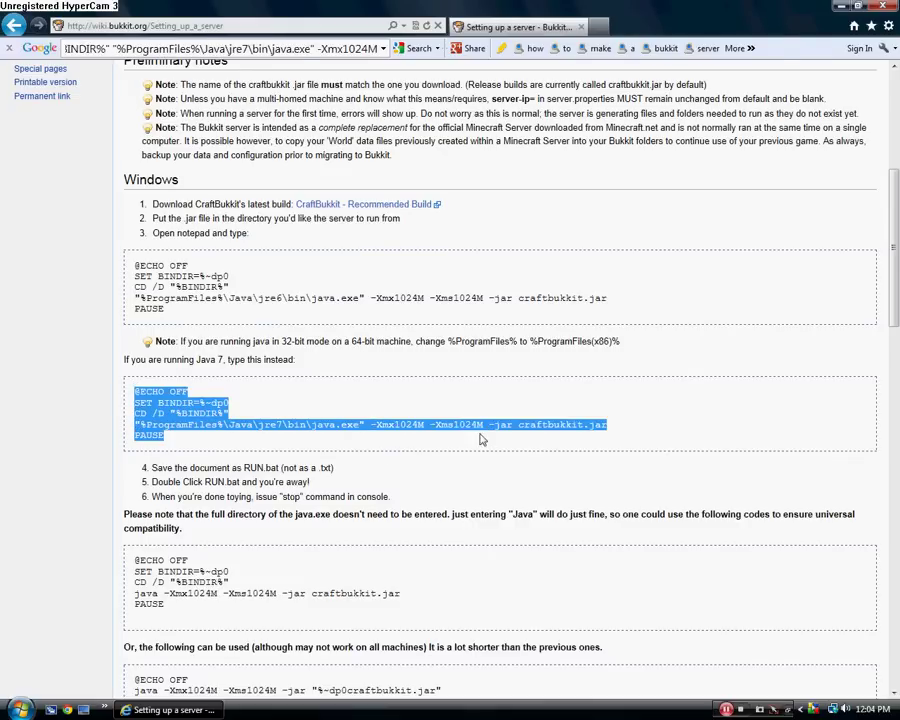
{"action": "left_click", "coordinate": [343, 450]}
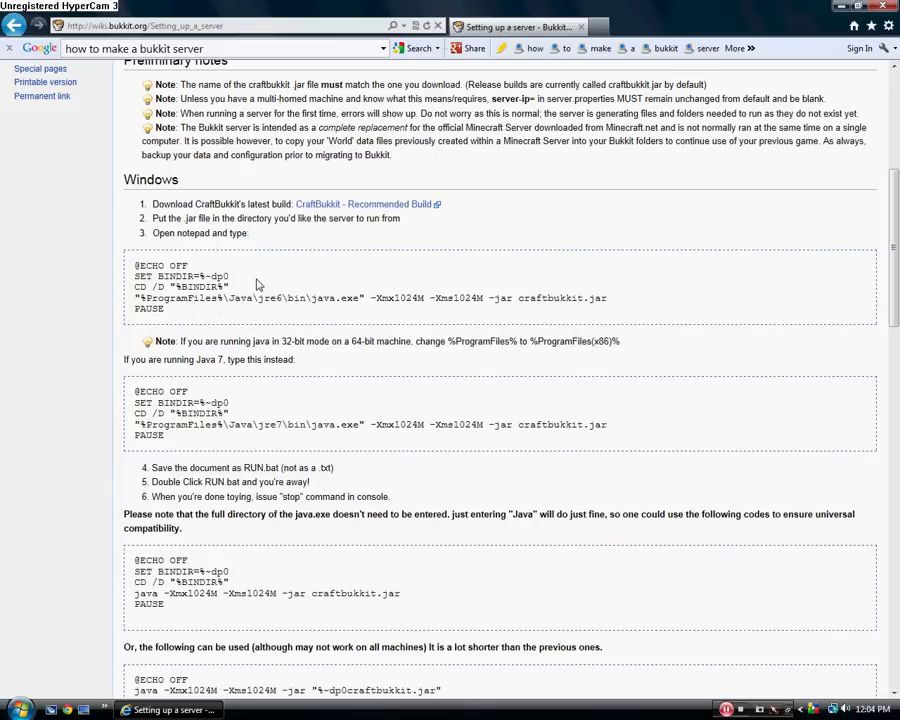
Copy the universal-compatibility batch script from the Windows section, the version that starts craftbukkit.jar with just "java" and changes to BINDIR
{"action": "scroll", "coordinate": [257, 285], "scroll_direction": "down", "scroll_amount": 2}
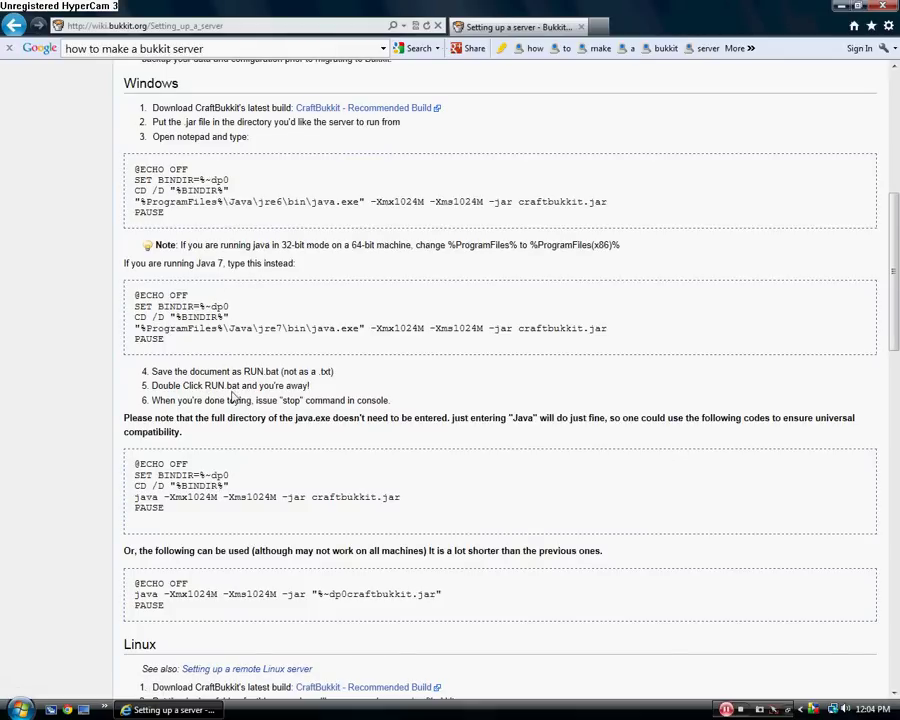
{"action": "scroll", "coordinate": [147, 453], "scroll_direction": "down", "scroll_amount": 2}
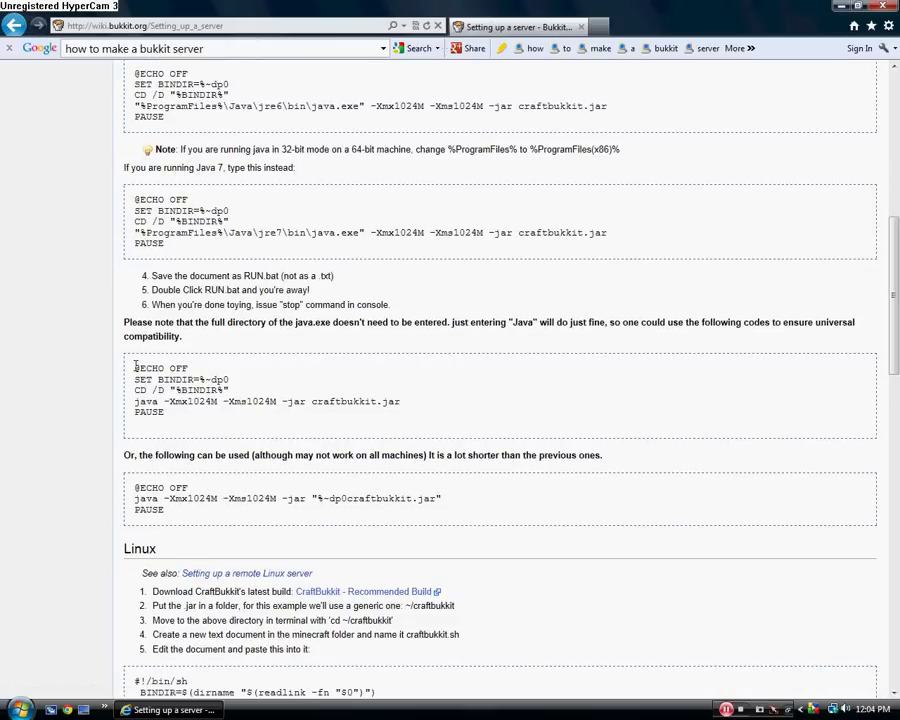
{"action": "left_click_drag", "start_coordinate": [135, 365], "coordinate": [257, 418]}
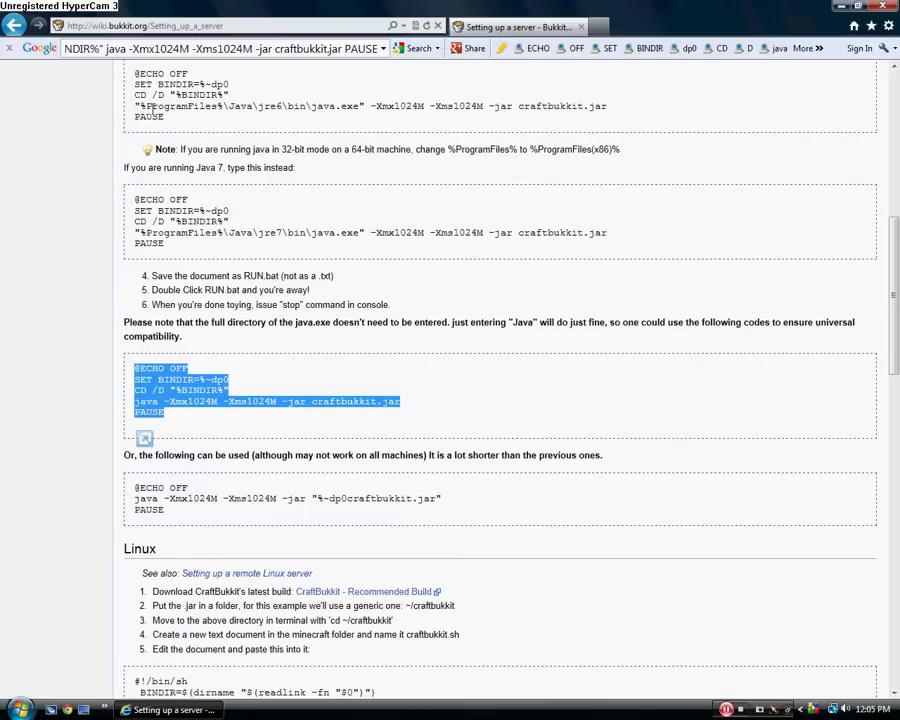
{"action": "left_click", "coordinate": [78, 331]}
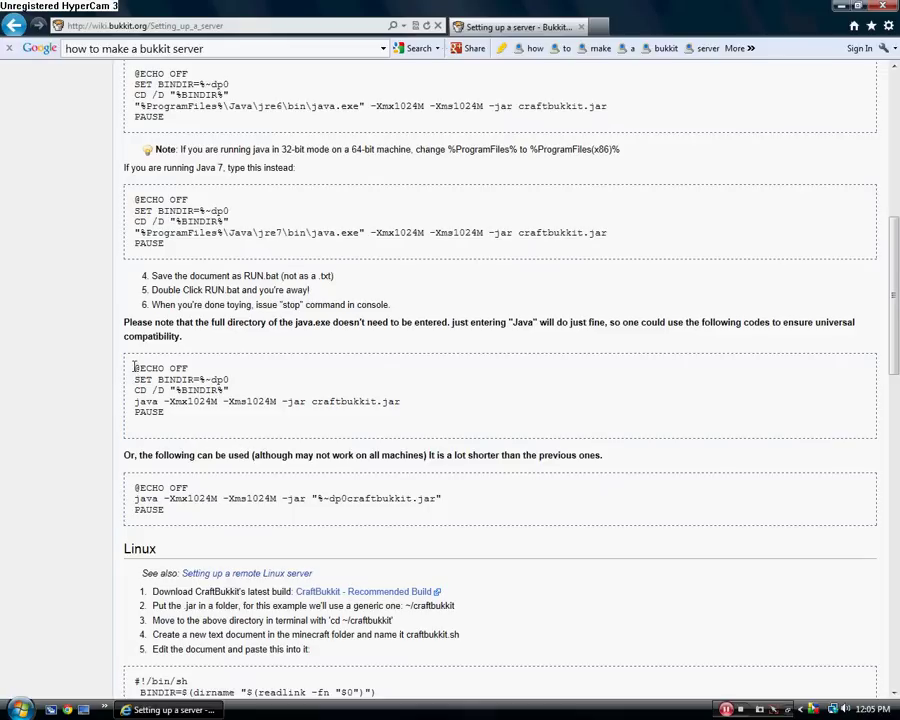
{"action": "left_click_drag", "start_coordinate": [134, 367], "coordinate": [199, 416]}
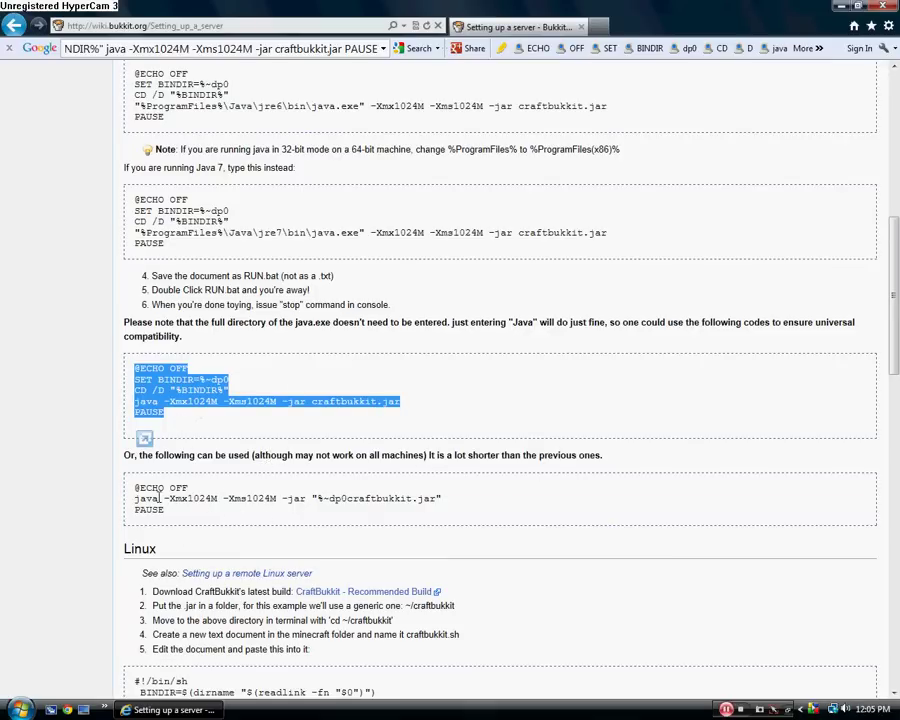
{"action": "right_click", "coordinate": [175, 386]}
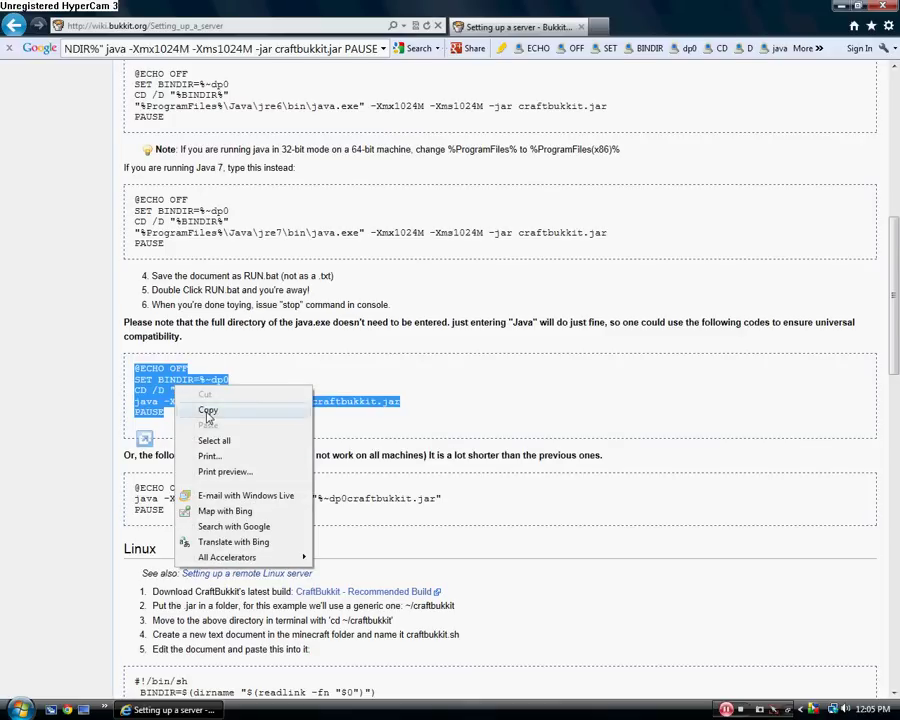
{"action": "left_click", "coordinate": [208, 411]}
Paste the copied batch script into a new Notepad document
{"action": "left_click", "coordinate": [14, 710]}
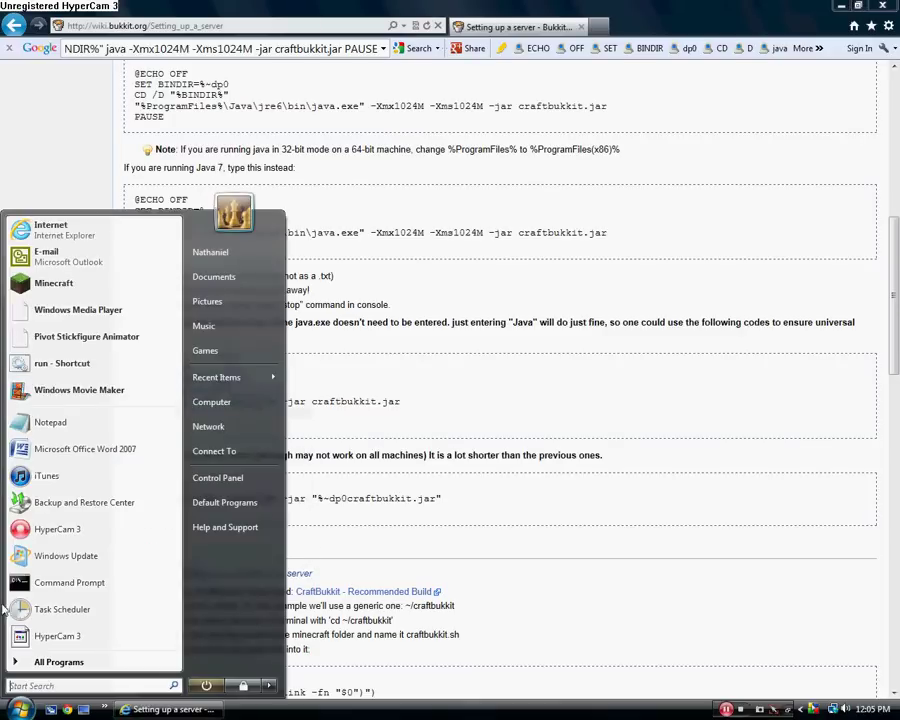
{"action": "left_click", "coordinate": [38, 423]}
{"action": "right_click", "coordinate": [365, 434]}
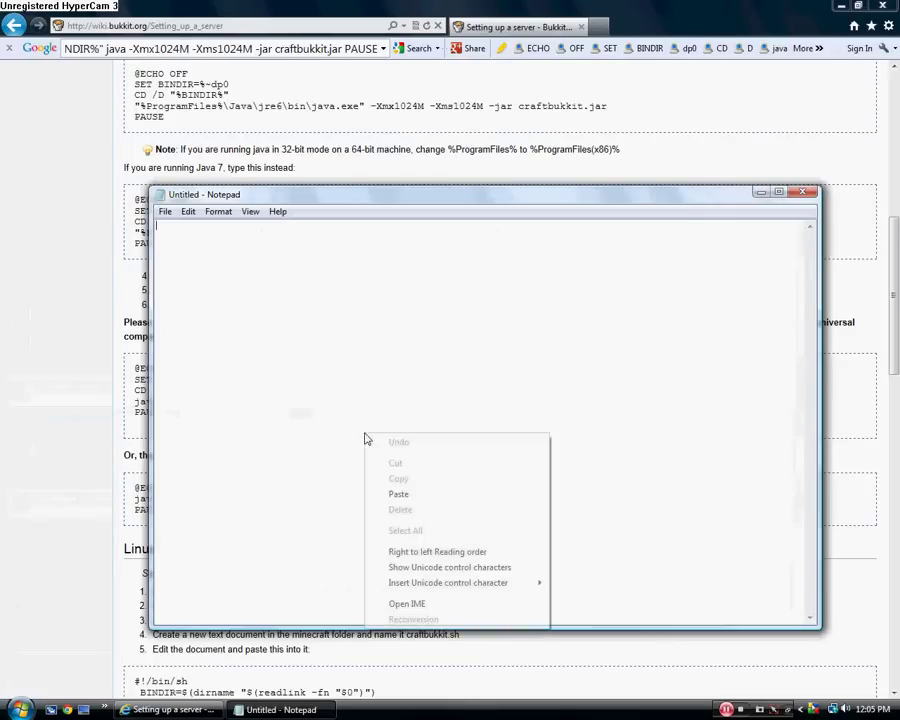
{"action": "left_click", "coordinate": [399, 494]}
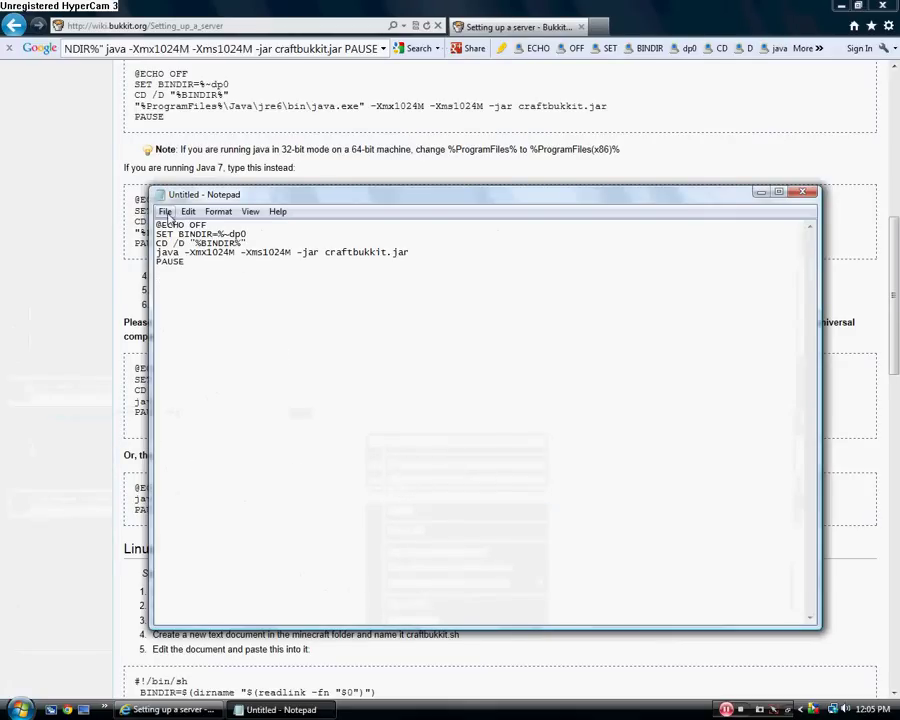
Try to save the script to the Desktop as run.bat with the All Files type, and close Notepad without saving
{"action": "left_click", "coordinate": [168, 213]}
{"action": "left_click", "coordinate": [208, 275]}
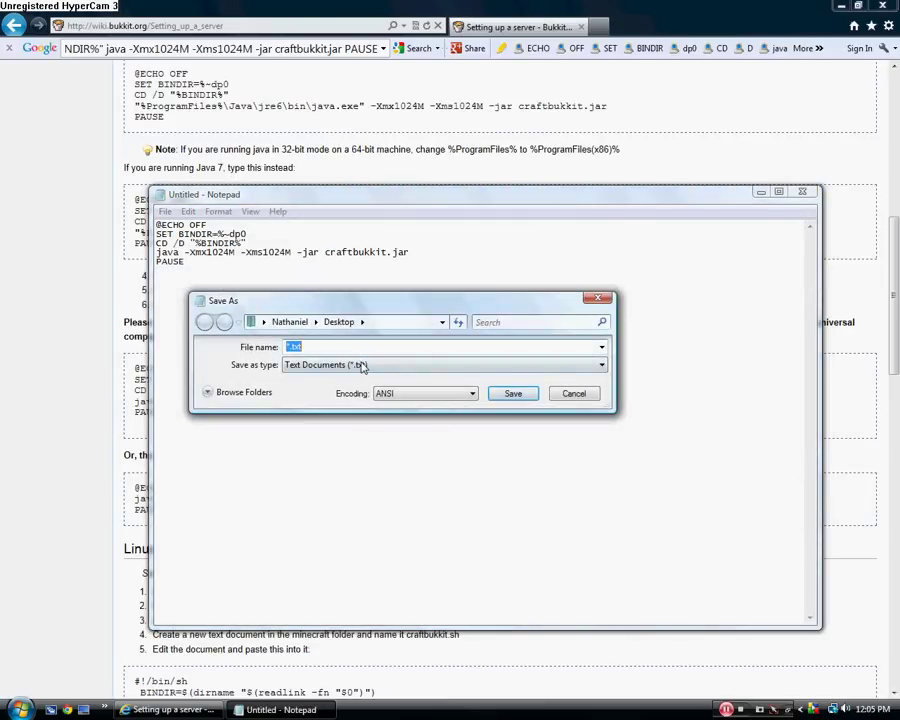
{"action": "left_click", "coordinate": [364, 365]}
{"action": "left_click", "coordinate": [333, 389]}
{"action": "left_click", "coordinate": [333, 347]}
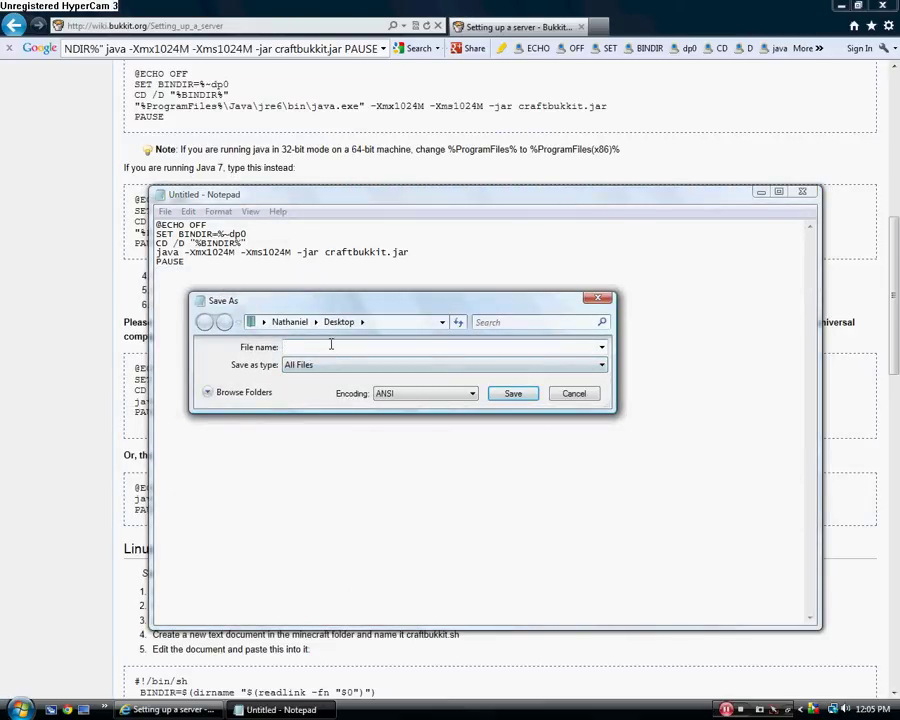
{"action": "type", "text": "run.bat"}
{"action": "double_click", "coordinate": [290, 346]}
{"action": "left_click", "coordinate": [340, 346]}
{"action": "double_click", "coordinate": [298, 346]}
{"action": "left_click", "coordinate": [331, 346]}
{"action": "left_click_drag", "start_coordinate": [298, 347], "coordinate": [284, 346]}
{"action": "left_click", "coordinate": [338, 346]}
{"action": "left_click", "coordinate": [600, 300]}
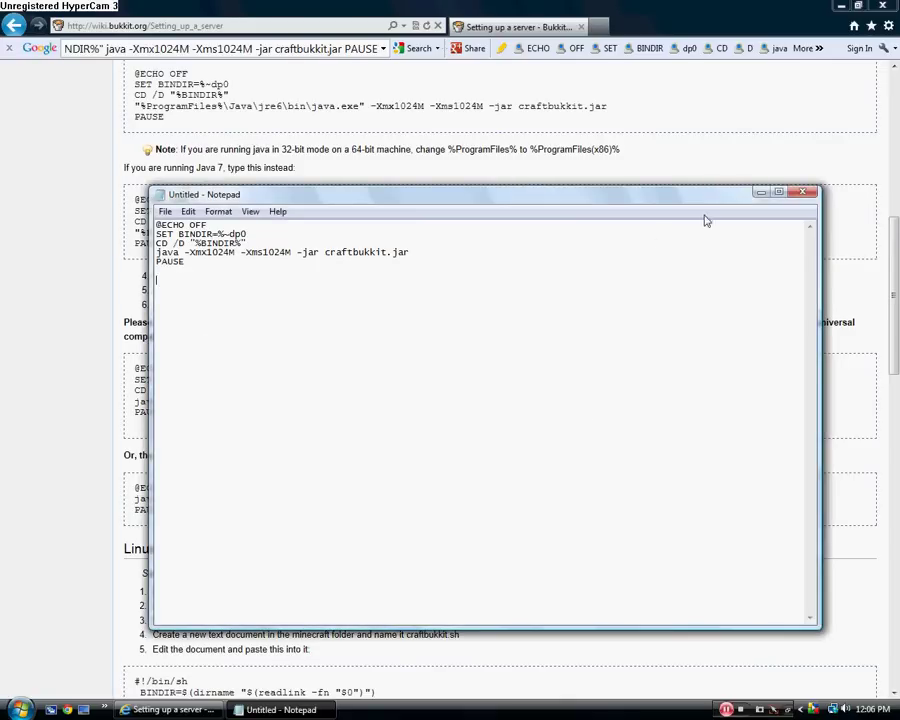
{"action": "left_click", "coordinate": [804, 194]}
{"action": "left_click", "coordinate": [462, 360]}
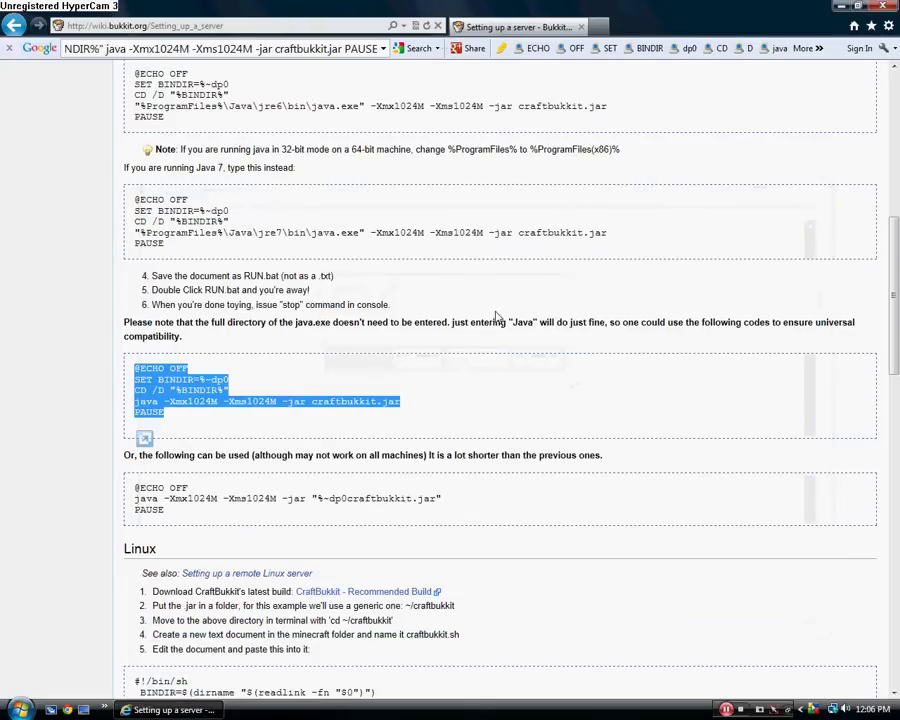
Examine the run batch file and the craftbukkit jar in New Folder on the desktop
{"action": "scroll", "coordinate": [496, 317], "scroll_direction": "up", "scroll_amount": 6}
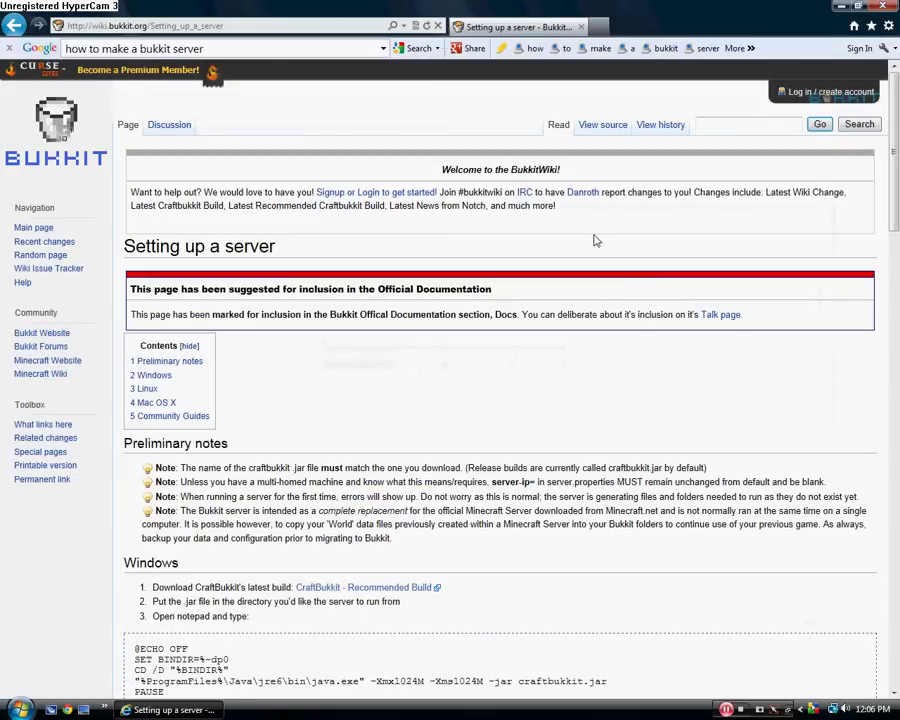
{"action": "left_click", "coordinate": [839, 6]}
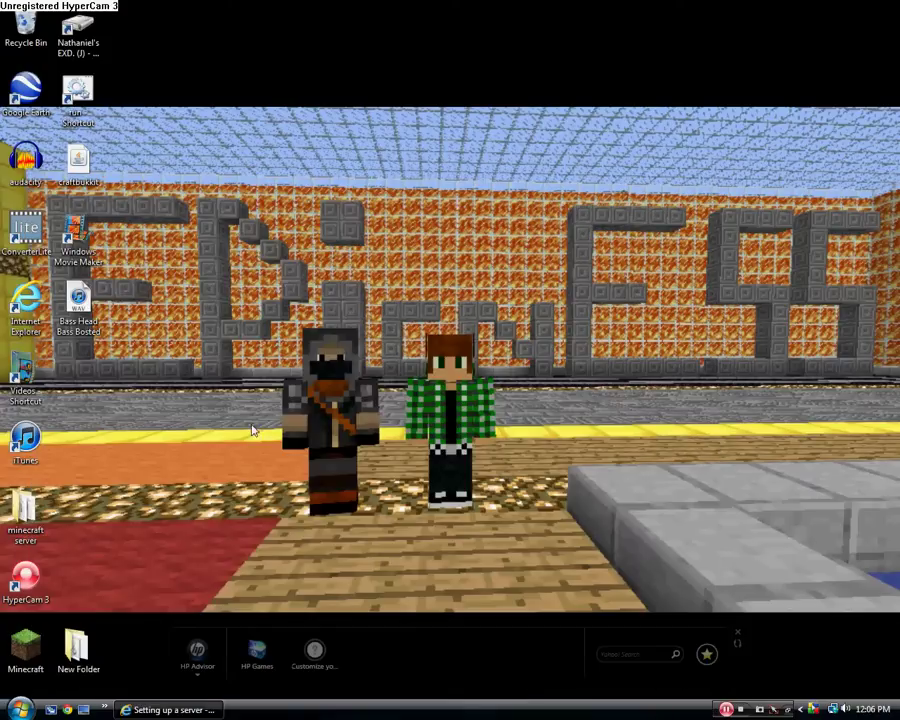
{"action": "double_click", "coordinate": [80, 650]}
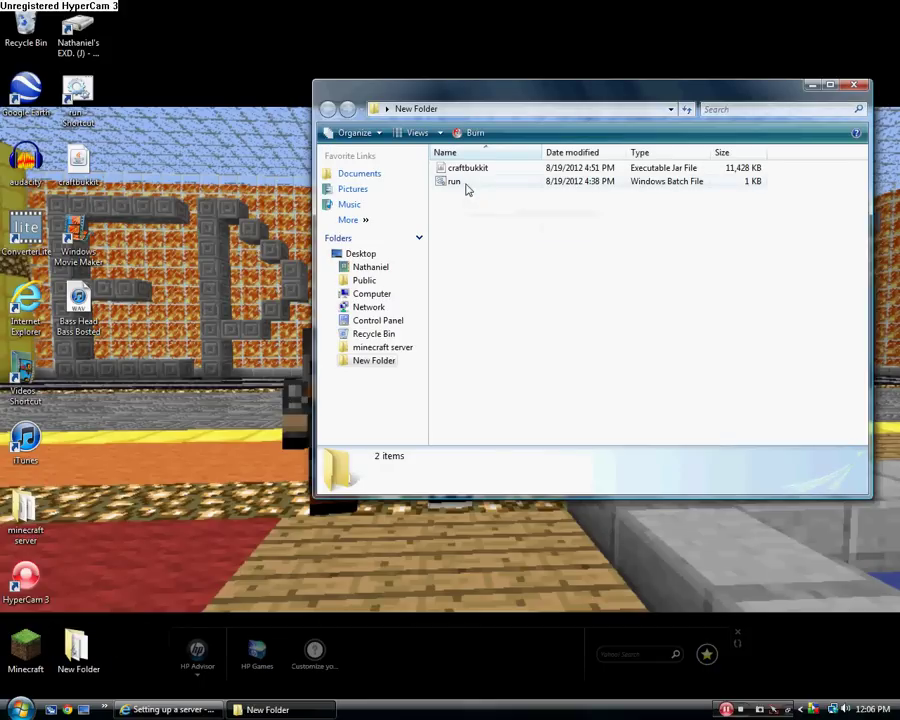
{"action": "left_click", "coordinate": [456, 182]}
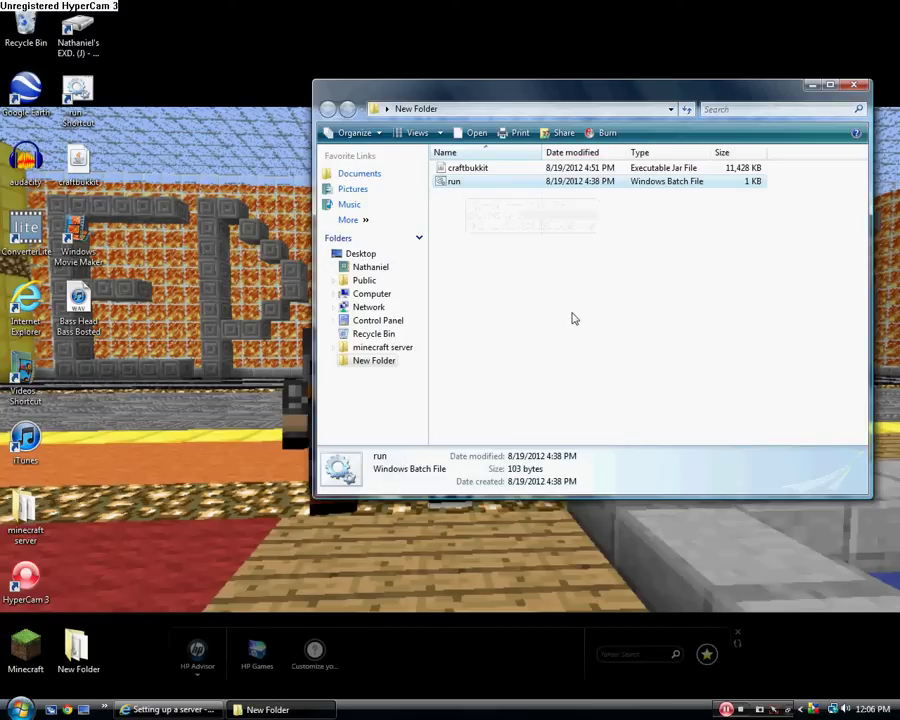
{"action": "left_click", "coordinate": [532, 281]}
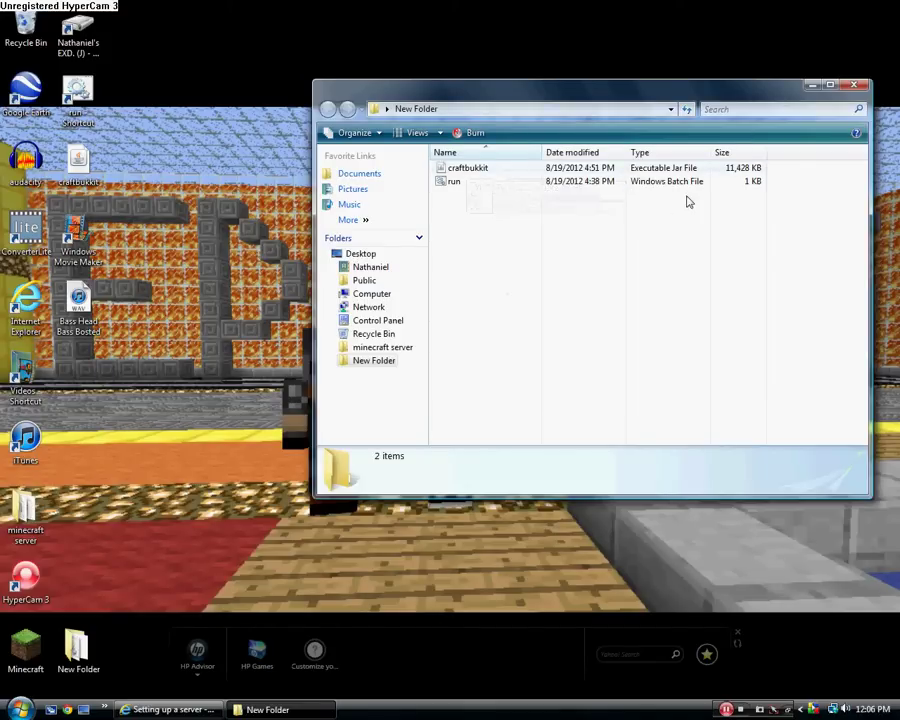
{"action": "left_click", "coordinate": [50, 709]}
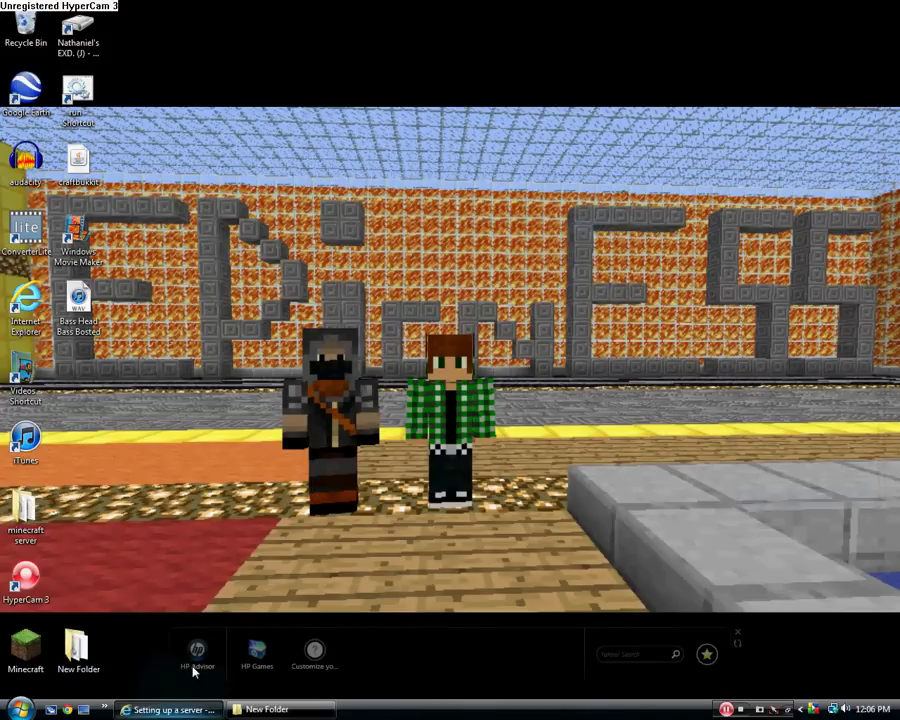
Switch back to the browser, search Google for "bukkit" and open the Get Bukkit download page
{"action": "left_click", "coordinate": [170, 709]}
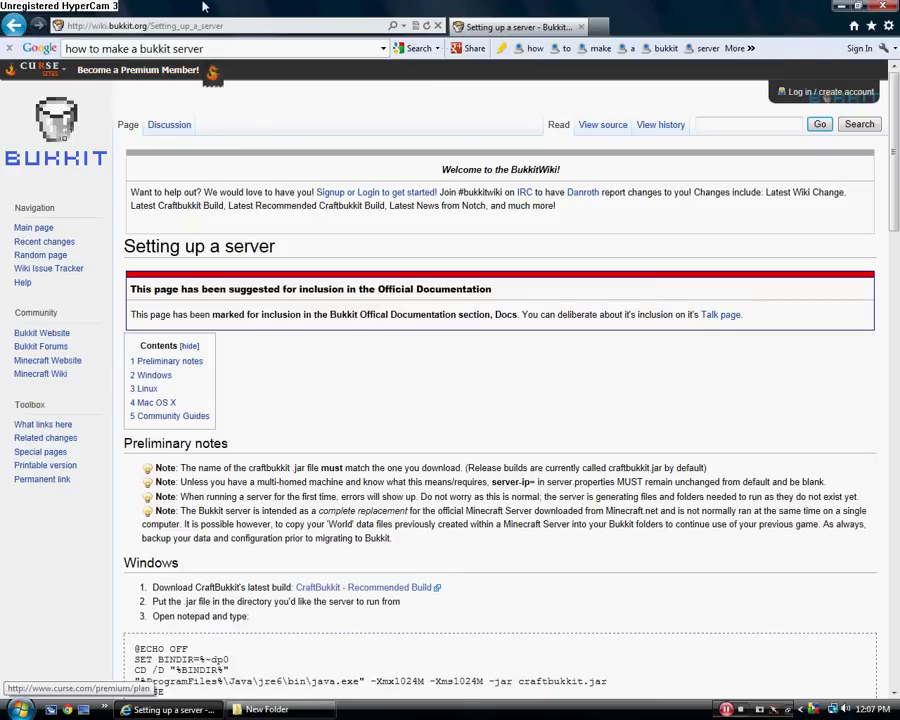
{"action": "left_click", "coordinate": [254, 48]}
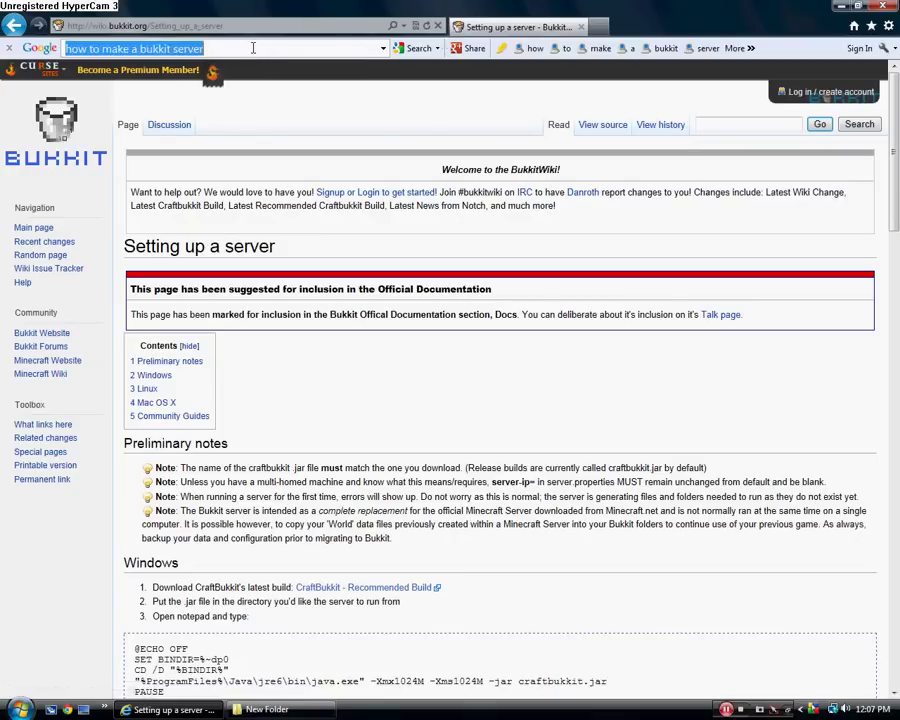
{"action": "key", "text": "BackSpace"}
{"action": "type", "text": "bukkit"}
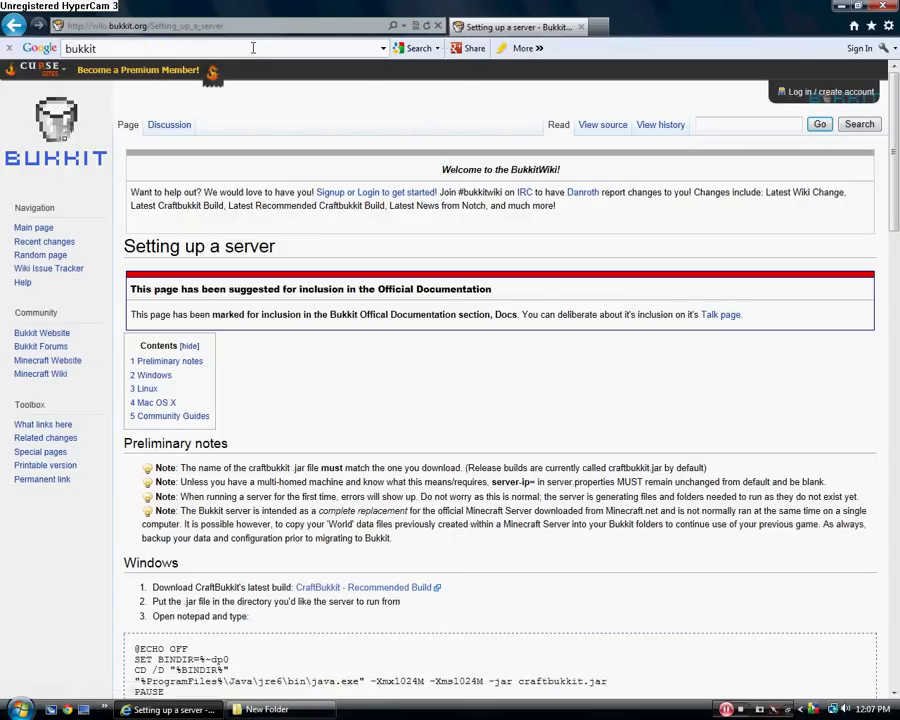
{"action": "key", "text": "Return"}
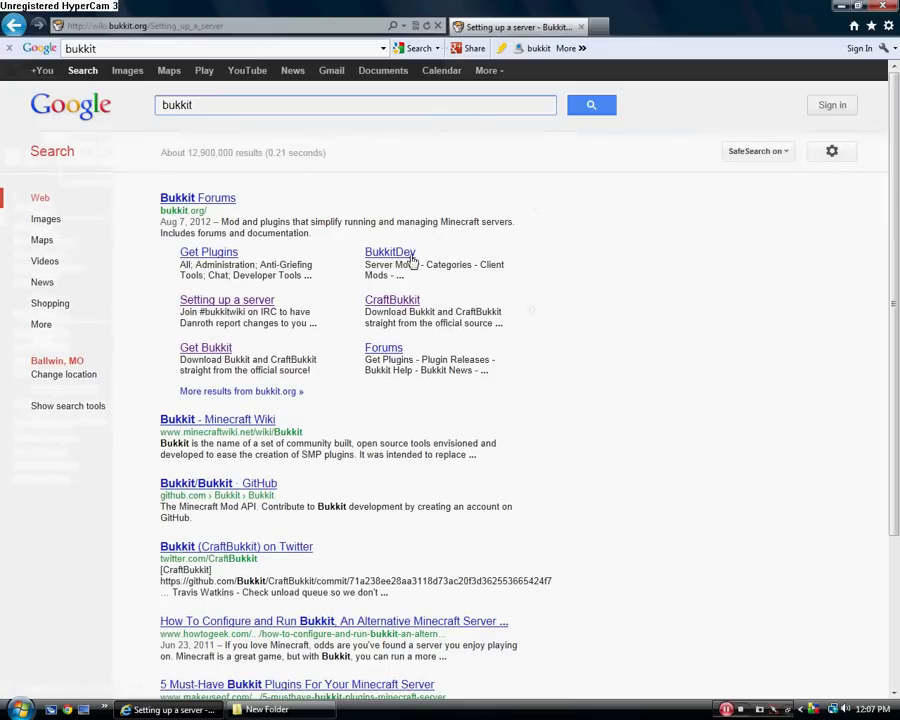
{"action": "left_click", "coordinate": [220, 348]}
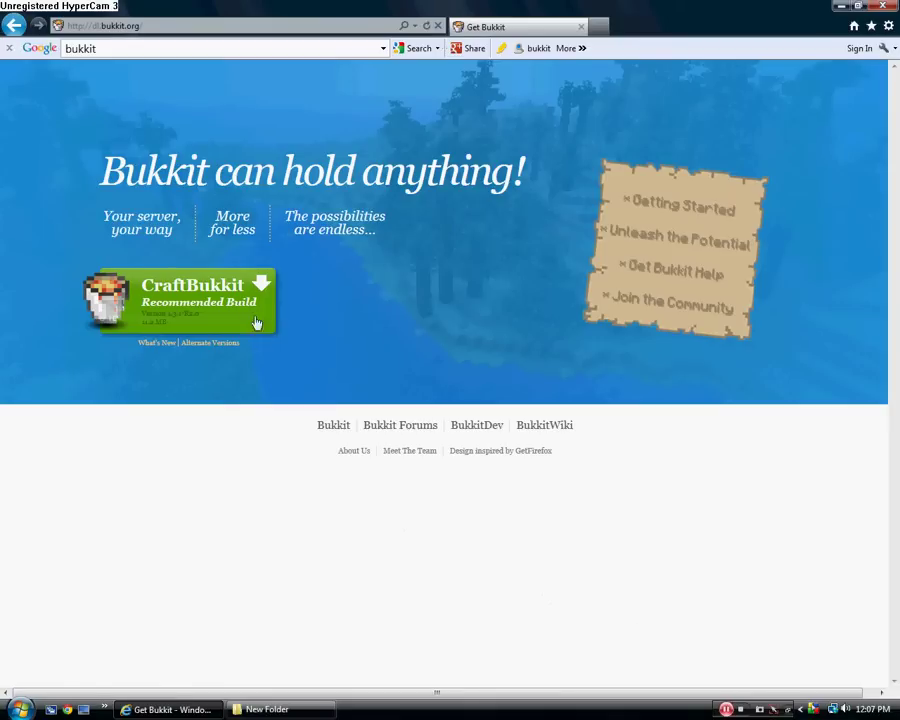
Try to download the CraftBukkit Recommended Build to the Desktop as craftbukkit.jar, and cancel the download
{"action": "left_click", "coordinate": [193, 289]}
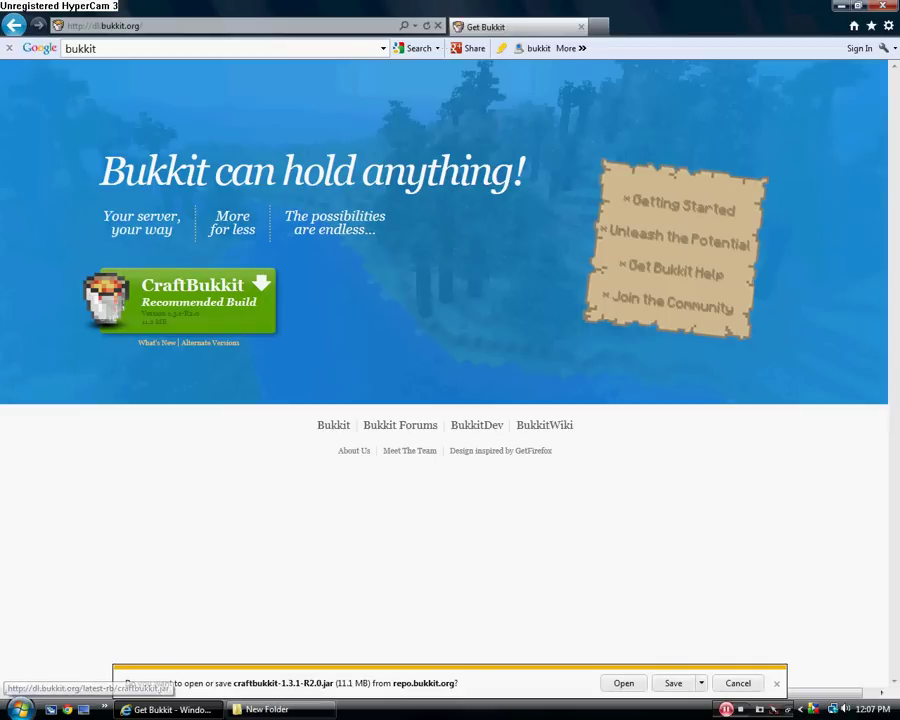
{"action": "left_click", "coordinate": [701, 683]}
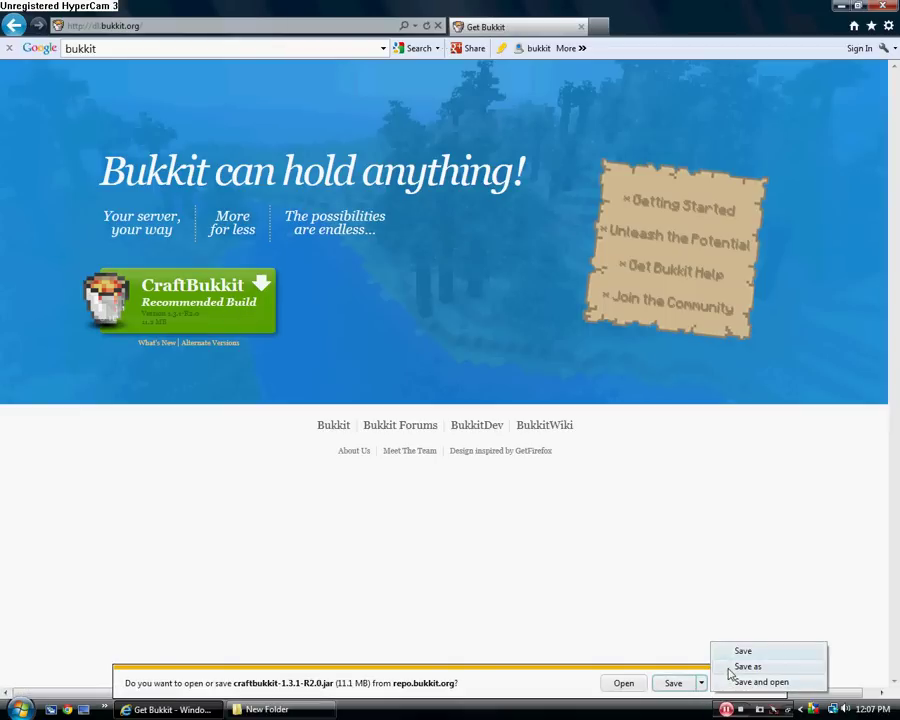
{"action": "left_click", "coordinate": [729, 666]}
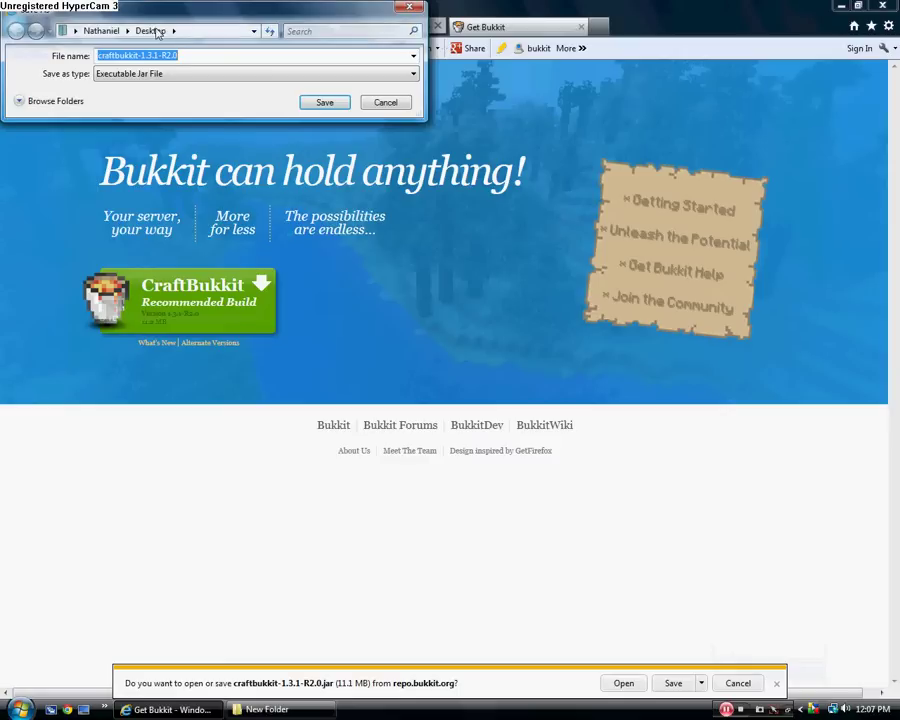
{"action": "left_click", "coordinate": [203, 55]}
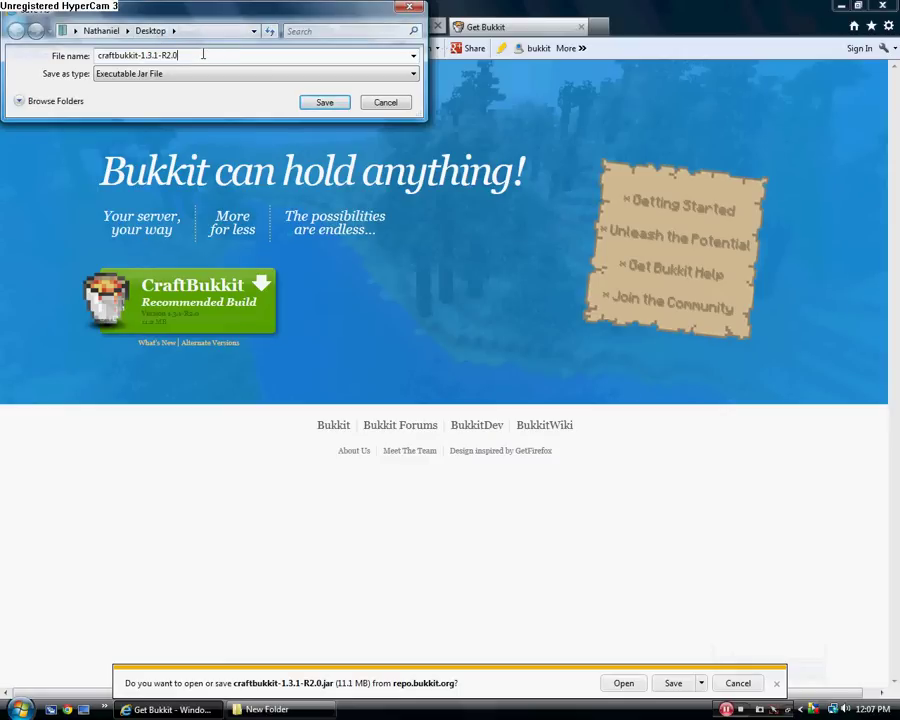
{"action": "key", "text": "BackSpace"}
{"action": "key", "text": "BackSpace"}
{"action": "key", "text": "BackSpace"}
{"action": "key", "text": "BackSpace"}
{"action": "key", "text": "BackSpace"}
{"action": "key", "text": "BackSpace"}
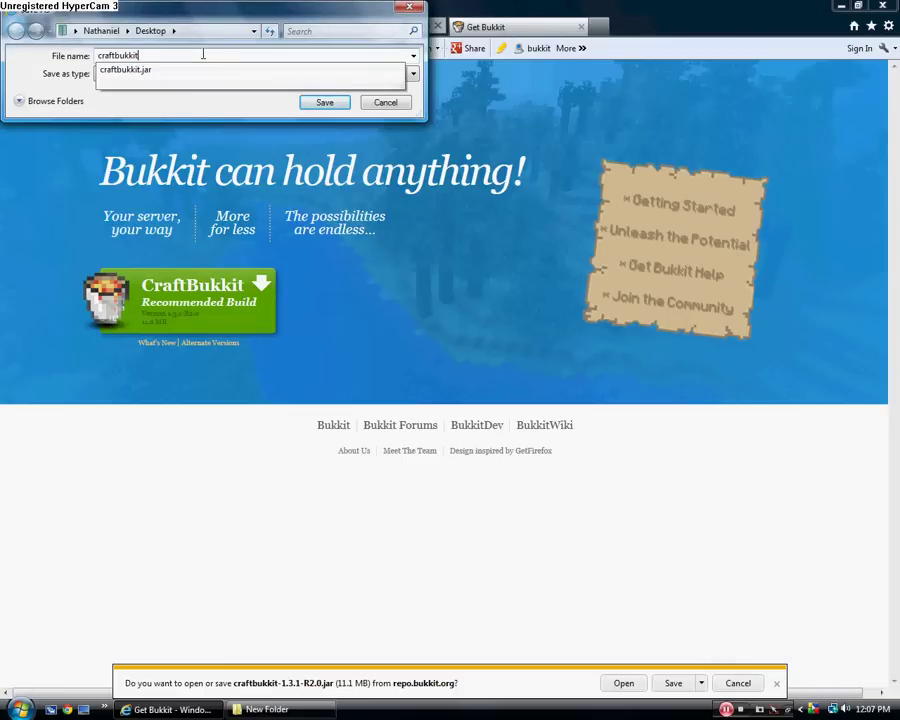
{"action": "key", "text": "Down"}
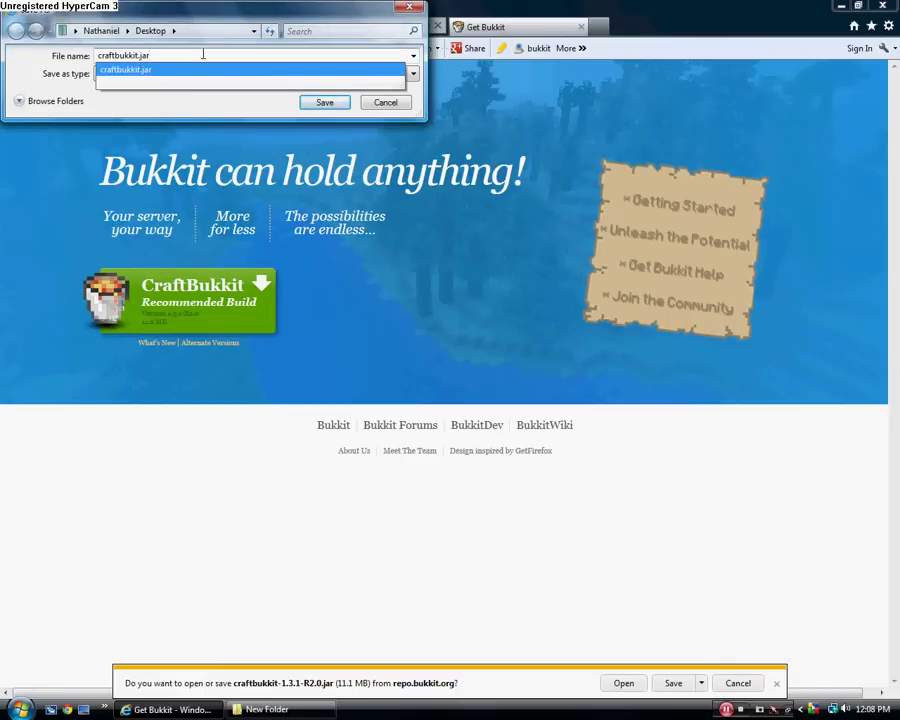
{"action": "left_click", "coordinate": [235, 104]}
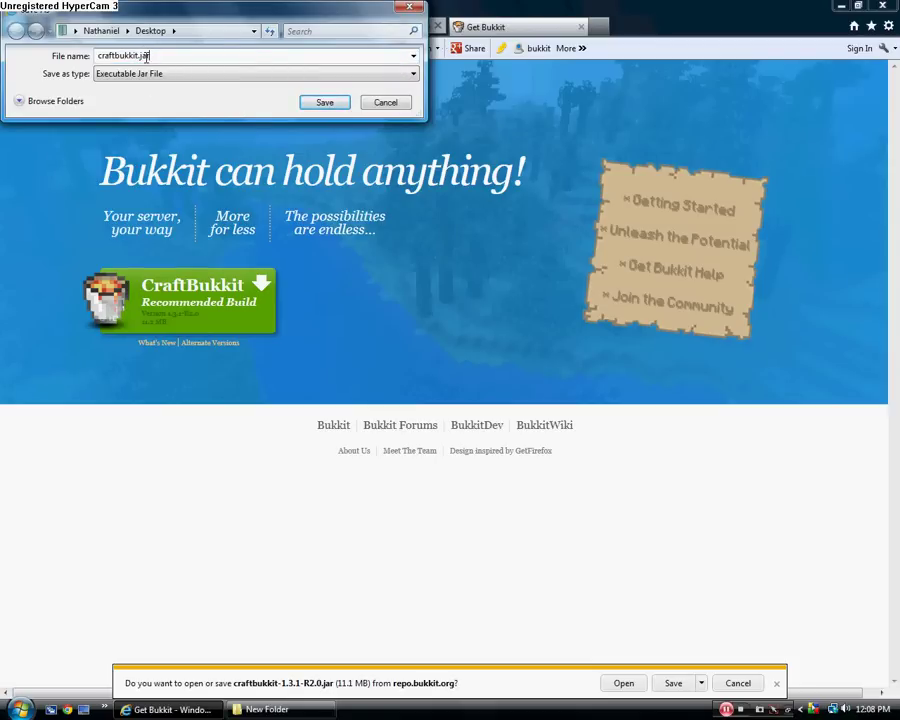
{"action": "left_click", "coordinate": [385, 103]}
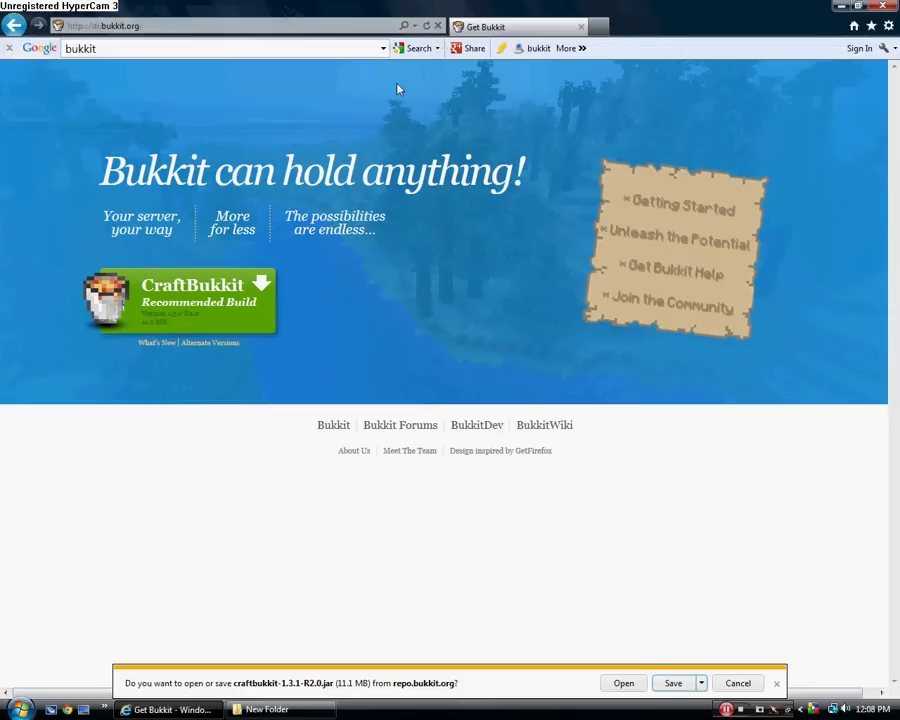
{"action": "left_click", "coordinate": [776, 683]}
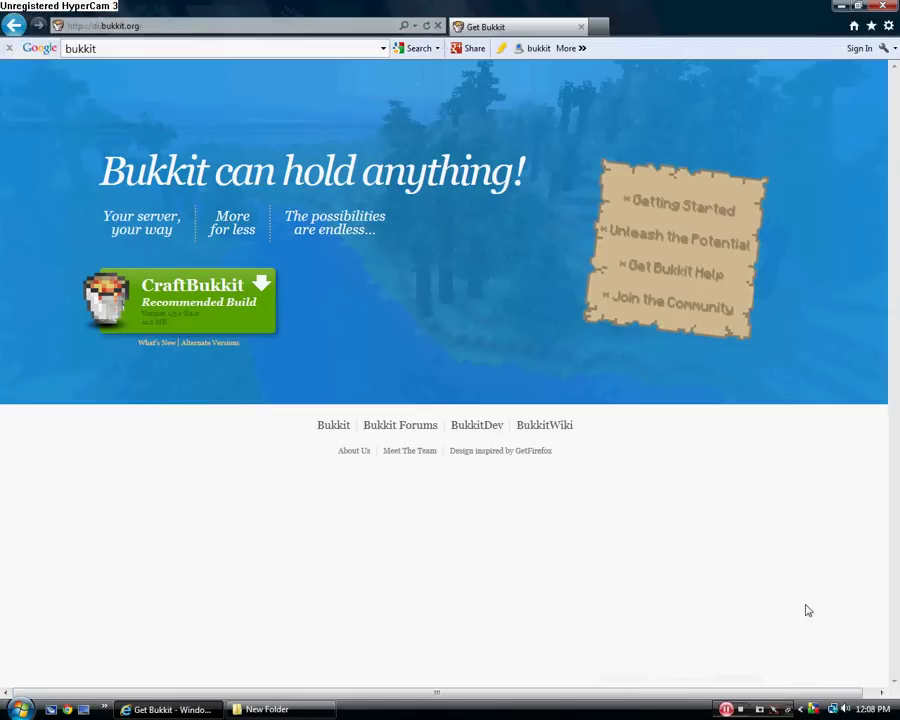
Minimize the browser, bring up New Folder and launch the run batch file to start the Bukkit server
{"action": "left_click", "coordinate": [838, 6]}
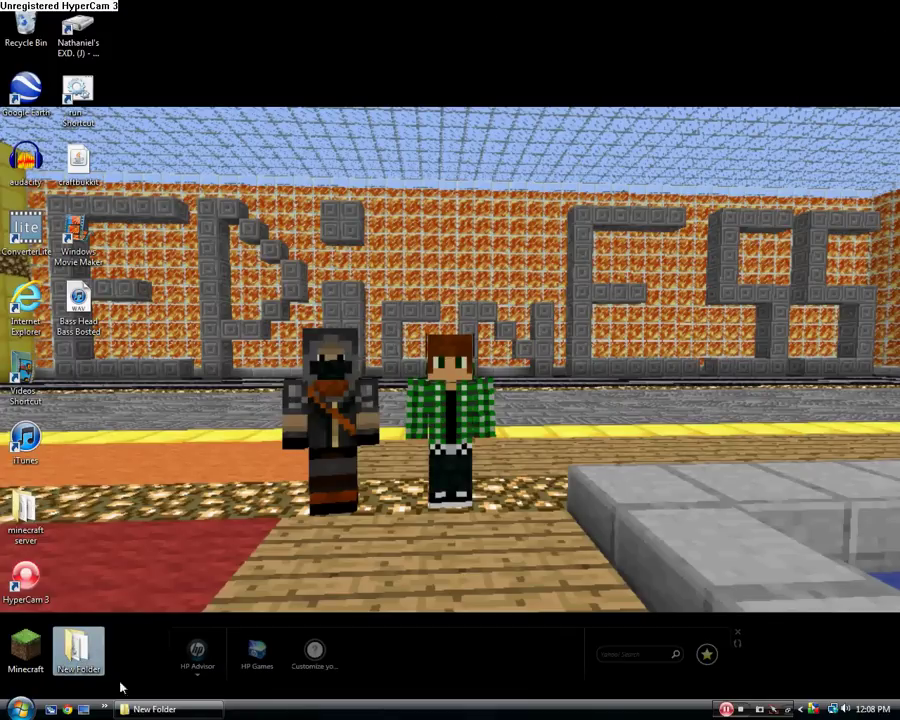
{"action": "left_click", "coordinate": [145, 709]}
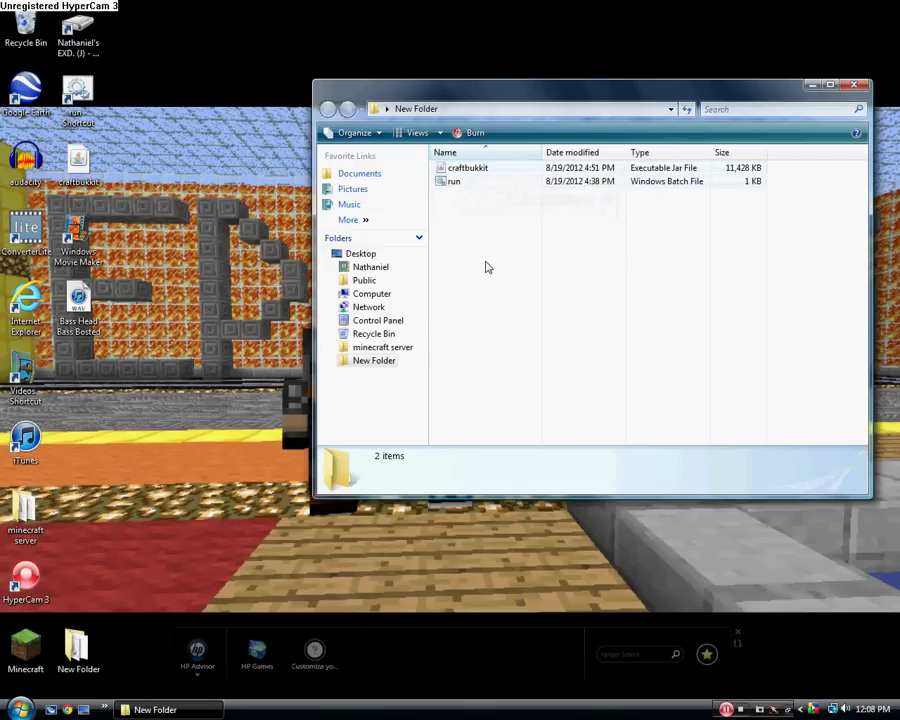
{"action": "left_click", "coordinate": [455, 181]}
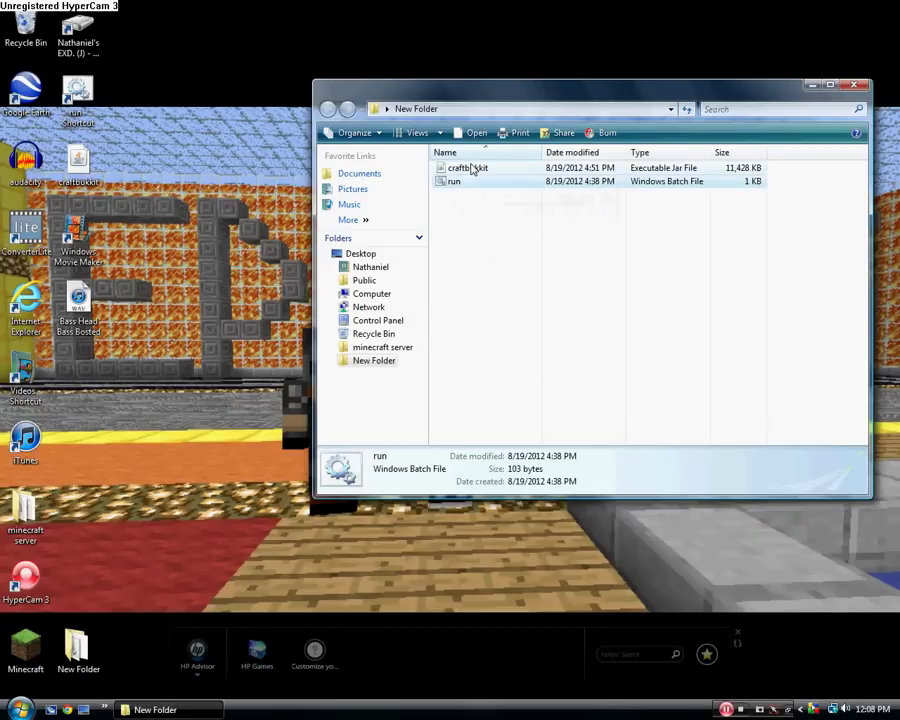
{"action": "double_click", "coordinate": [476, 184]}
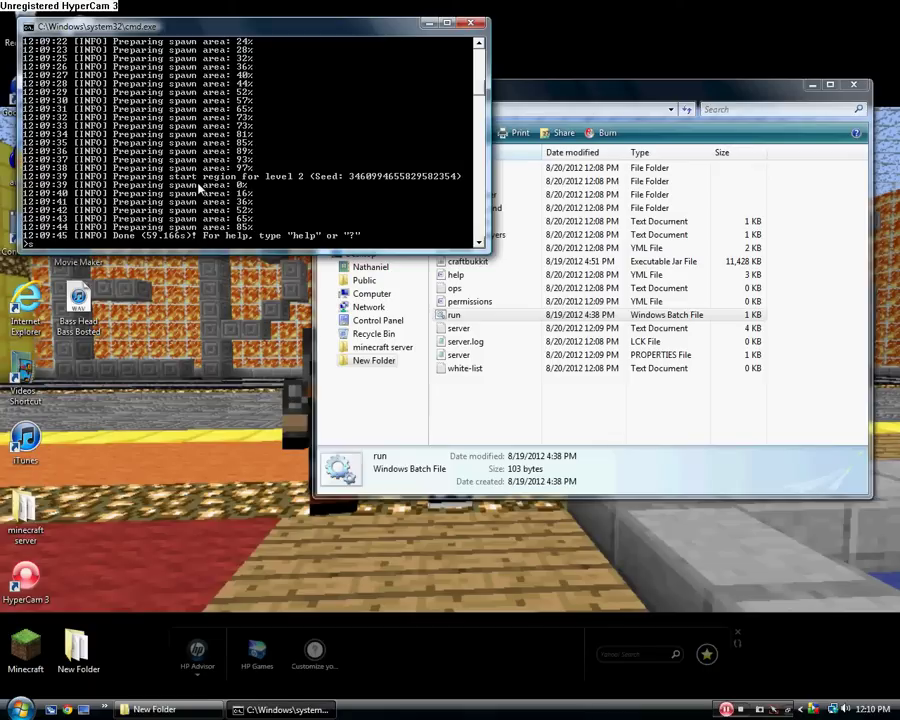
Shut down the Bukkit server with the stop command and close its console window
{"action": "key", "text": "Return"}
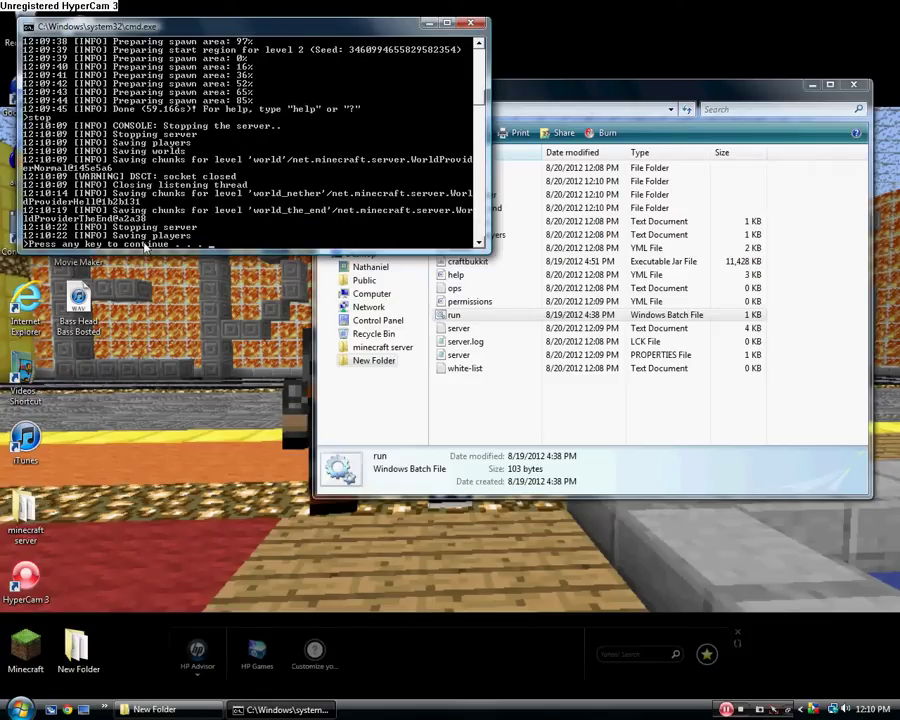
{"action": "key", "text": "Return"}
{"action": "left_click", "coordinate": [518, 414]}
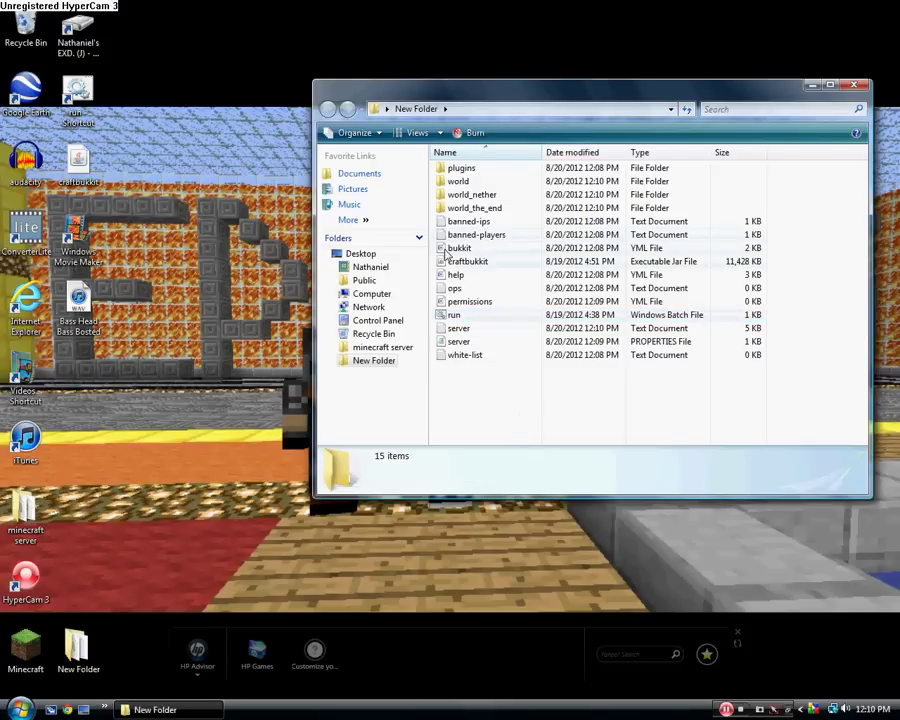
Open the server PROPERTIES file from New Folder, review its settings and close it without changes
{"action": "double_click", "coordinate": [472, 345]}
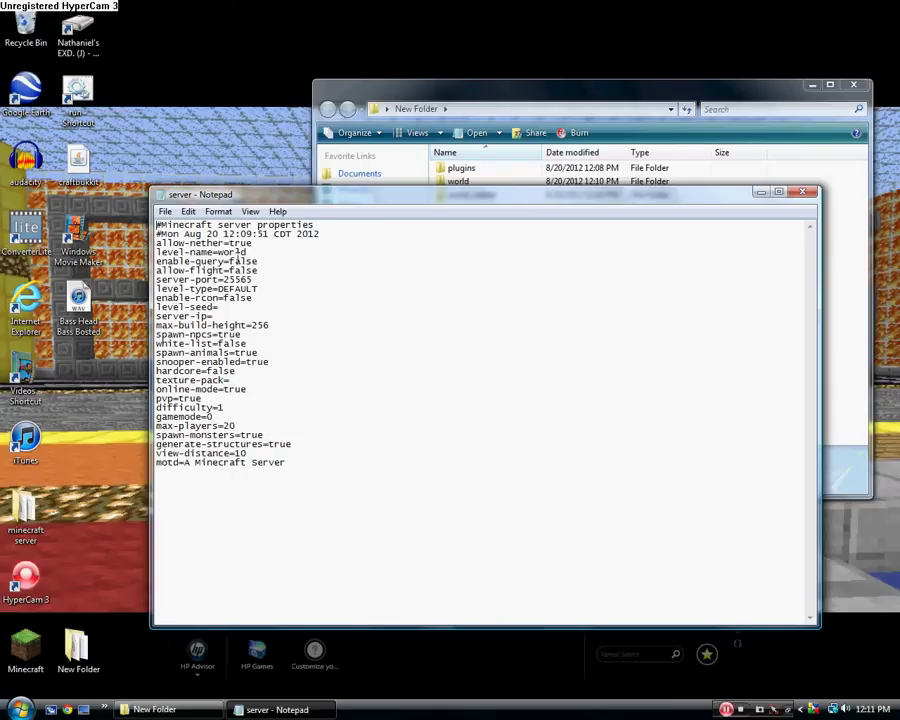
{"action": "left_click", "coordinate": [805, 195]}
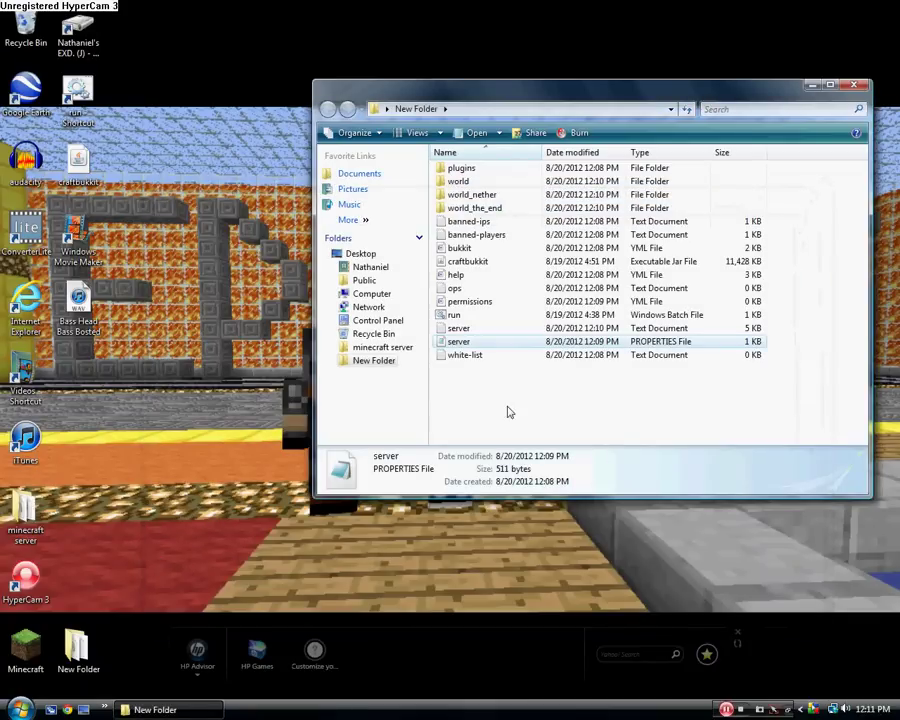
{"action": "left_click", "coordinate": [508, 412]}
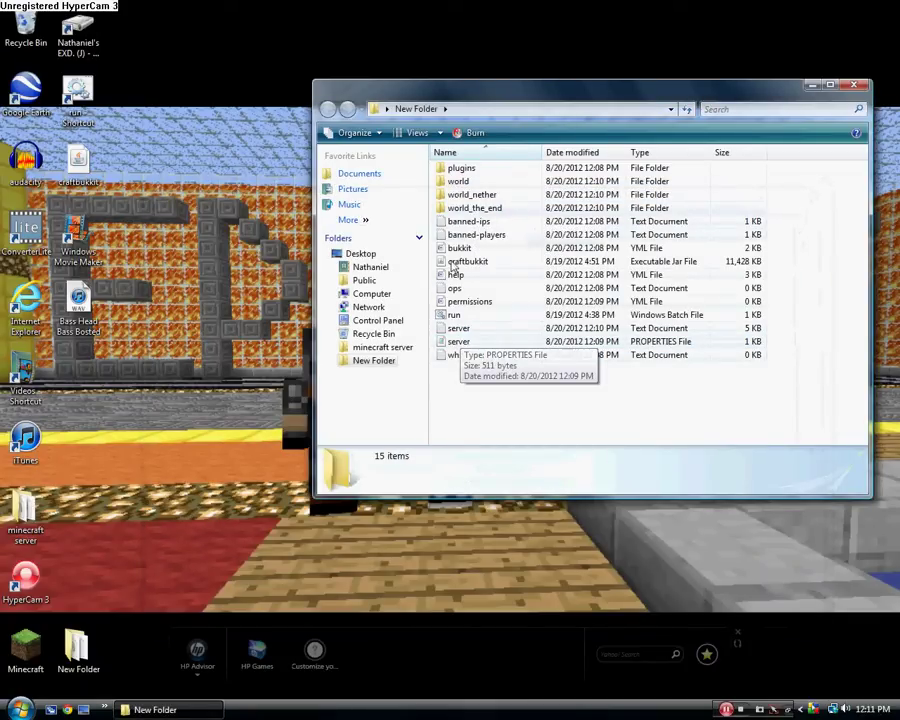
{"action": "left_click", "coordinate": [478, 184]}
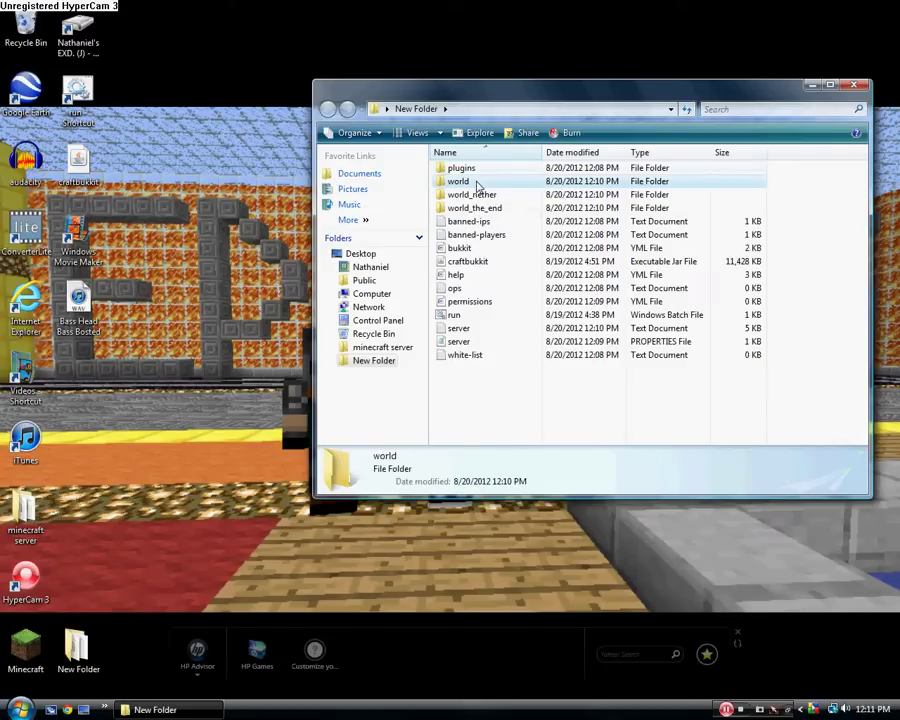
{"action": "right_click", "coordinate": [478, 184]}
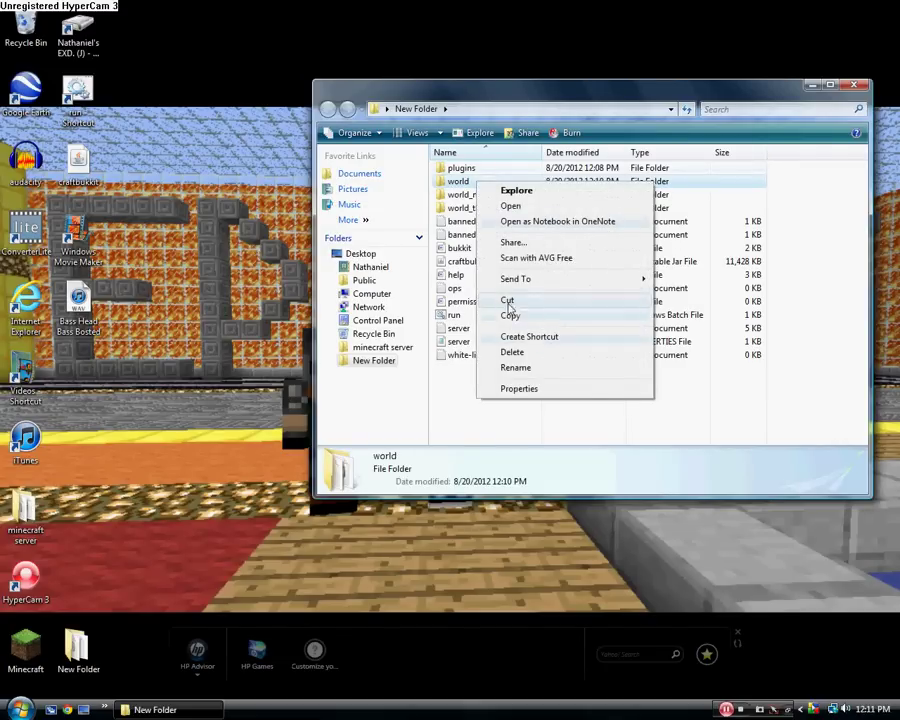
{"action": "left_click", "coordinate": [629, 412]}
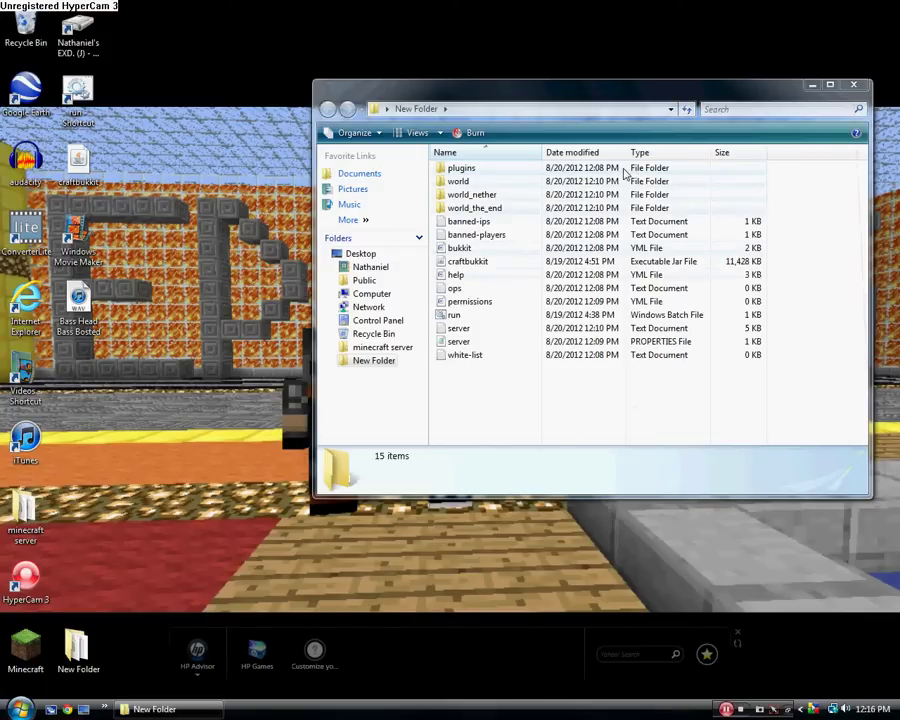
Look inside the plugins folder of the new server and return to New Folder
{"action": "double_click", "coordinate": [476, 168]}
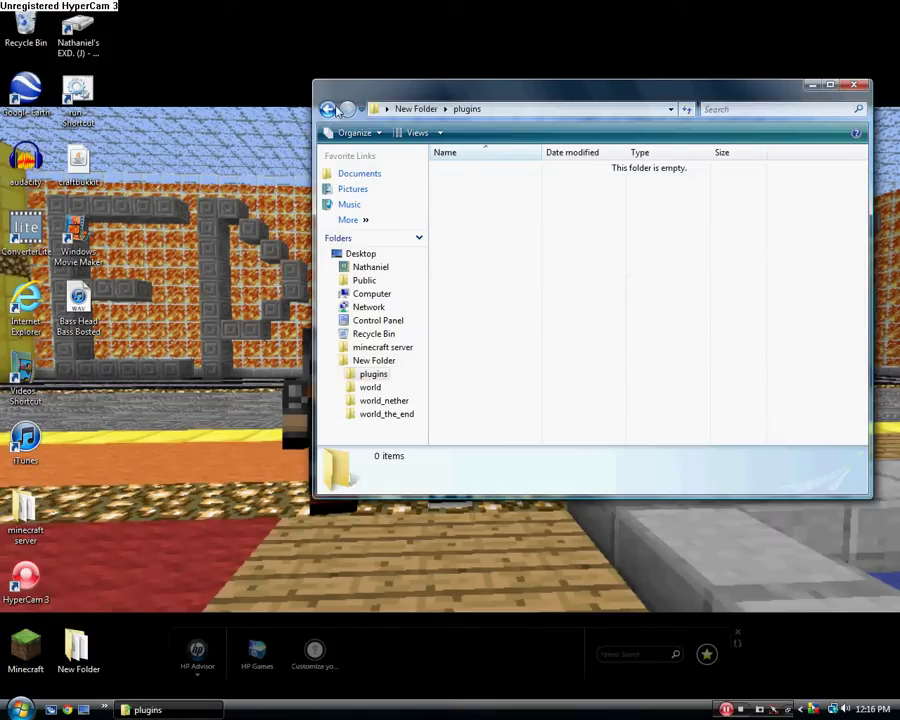
{"action": "left_click", "coordinate": [329, 110]}
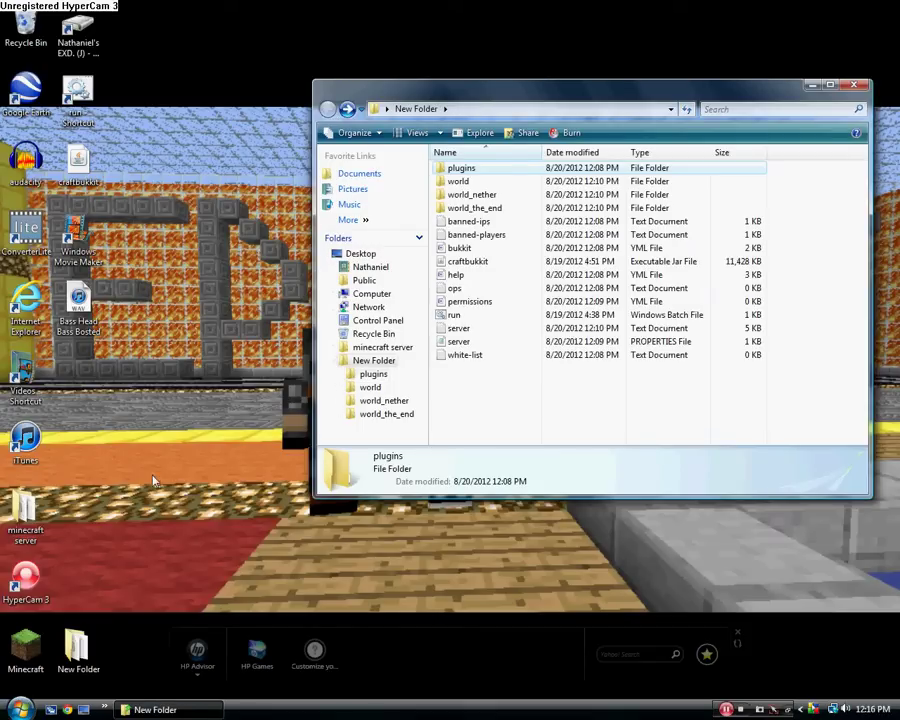
{"action": "left_click", "coordinate": [25, 515]}
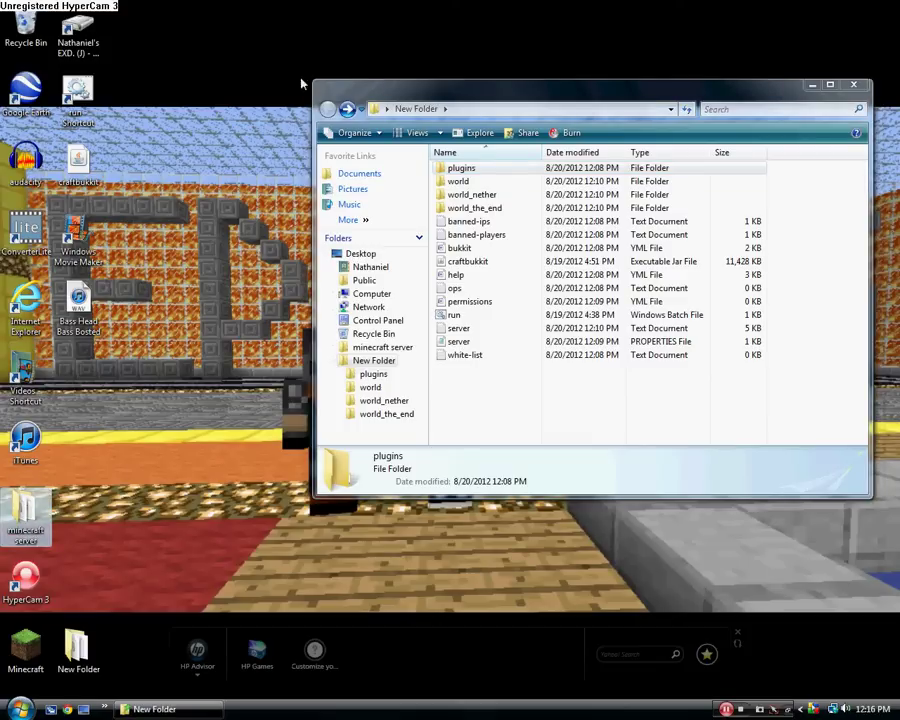
{"action": "left_click", "coordinate": [456, 421]}
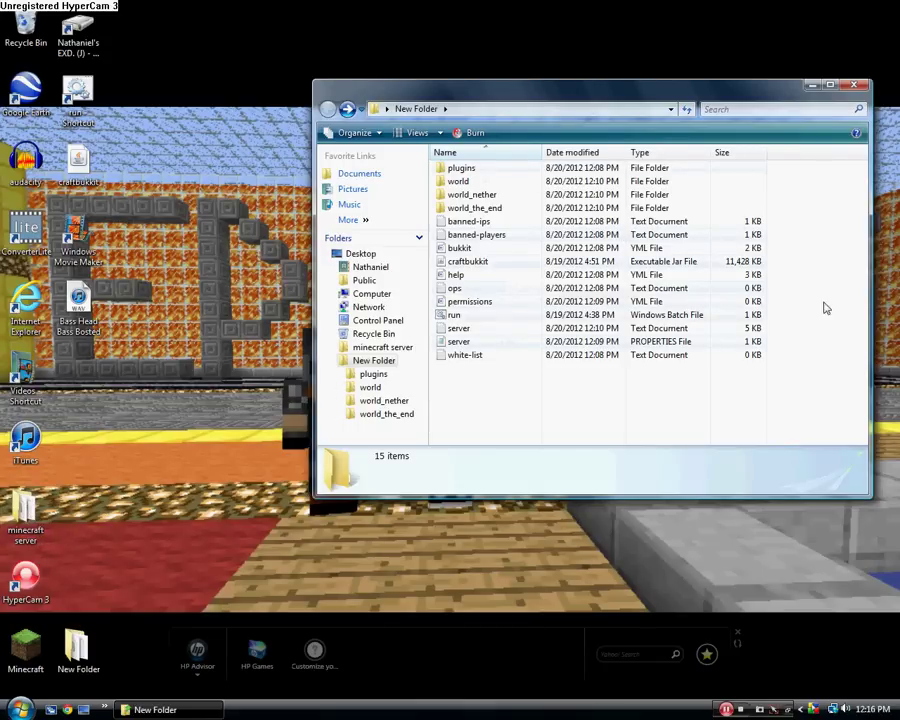
Minimize New Folder, open the existing minecraft server folder maximized, and examine its files and lib subfolder
{"action": "left_click", "coordinate": [811, 88]}
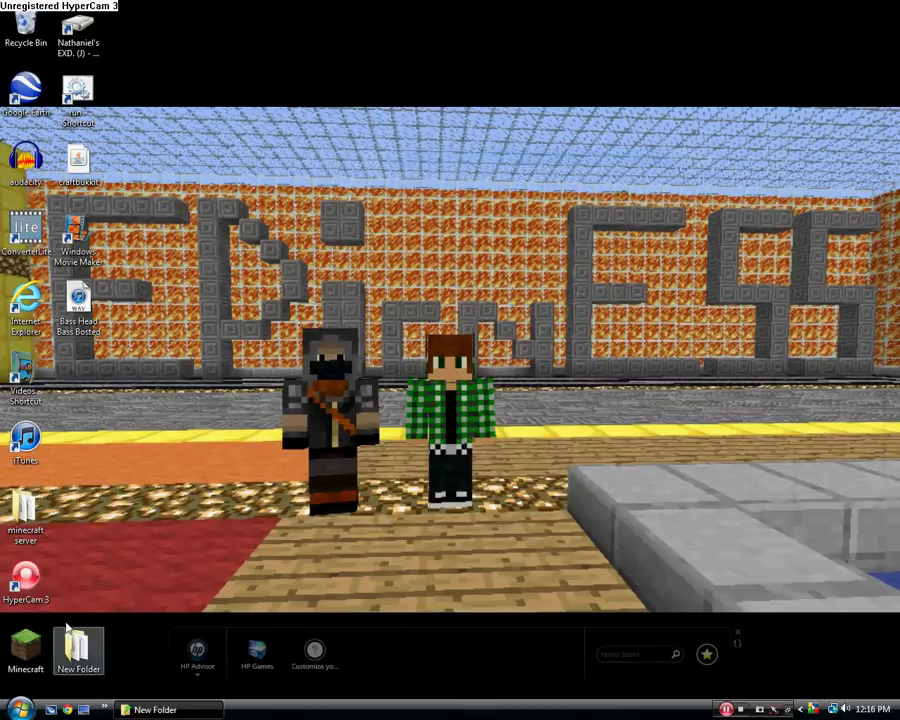
{"action": "double_click", "coordinate": [27, 527]}
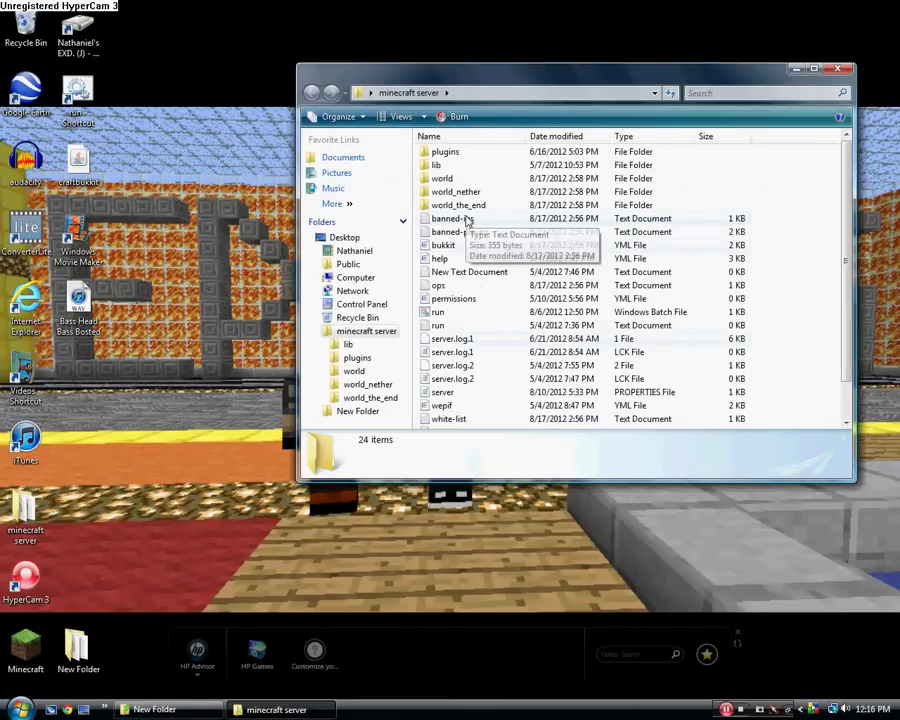
{"action": "scroll", "coordinate": [466, 220], "scroll_direction": "down", "scroll_amount": 2}
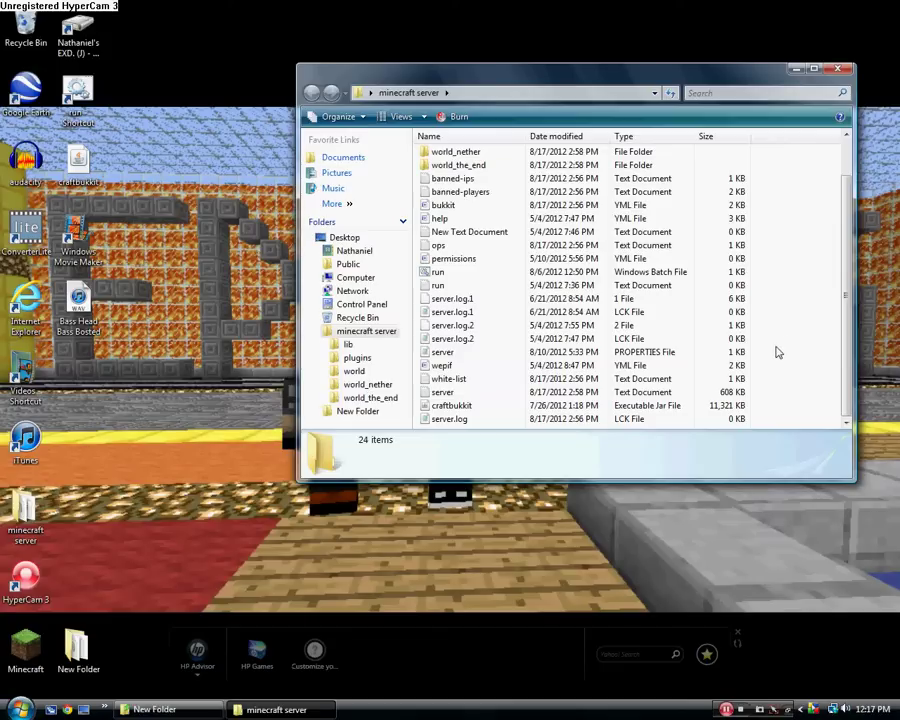
{"action": "scroll", "coordinate": [770, 350], "scroll_direction": "up", "scroll_amount": 1}
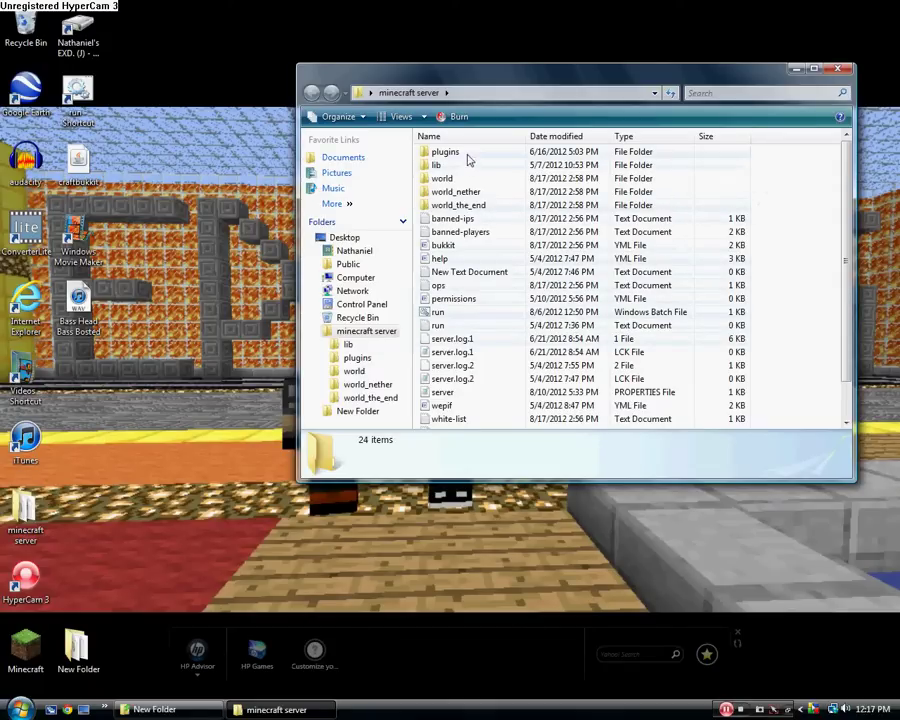
{"action": "left_click", "coordinate": [814, 69]}
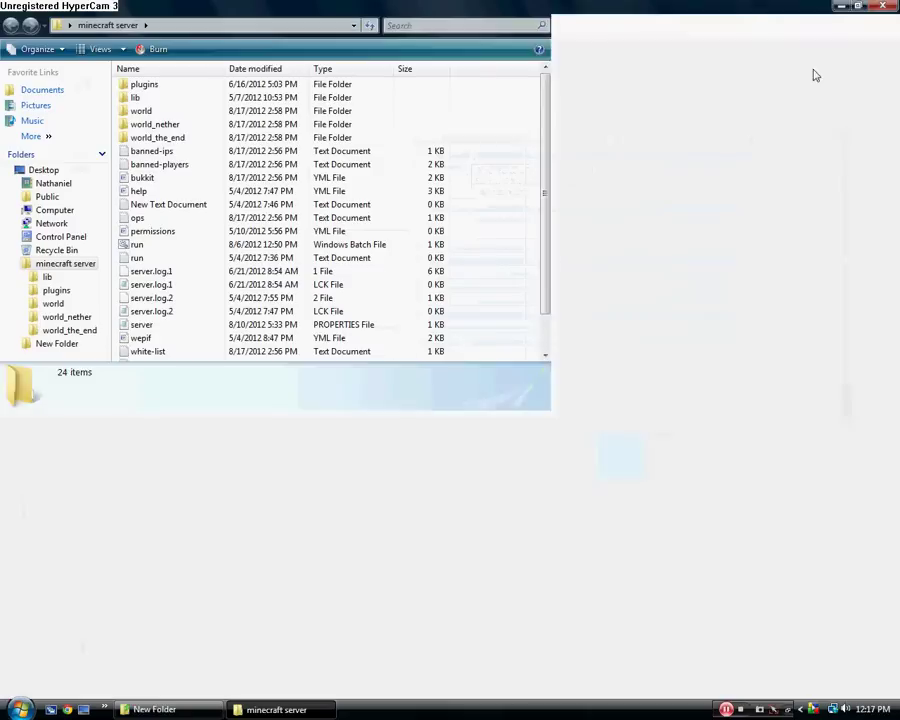
{"action": "double_click", "coordinate": [148, 97]}
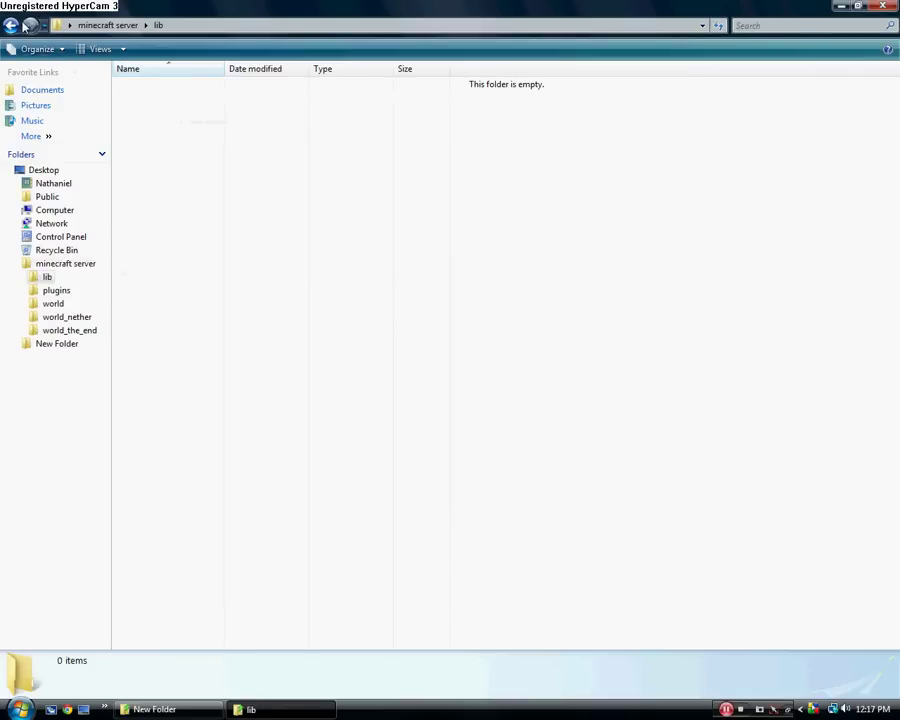
{"action": "left_click", "coordinate": [14, 25]}
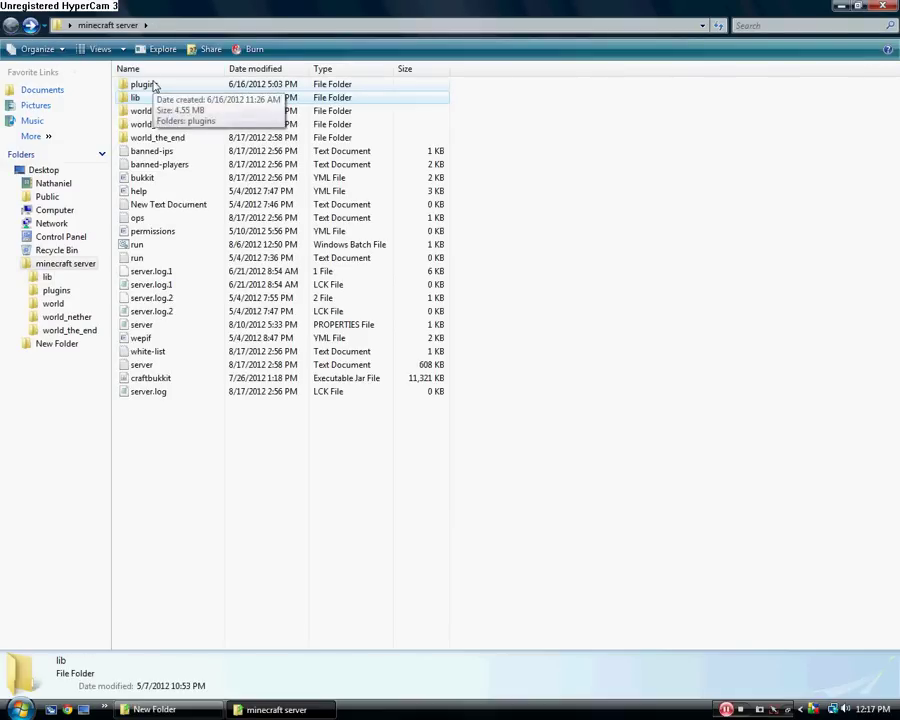
Open the Broadcaster plugin's config file from the plugins folder, review its message settings, close it and return to plugins
{"action": "double_click", "coordinate": [148, 86]}
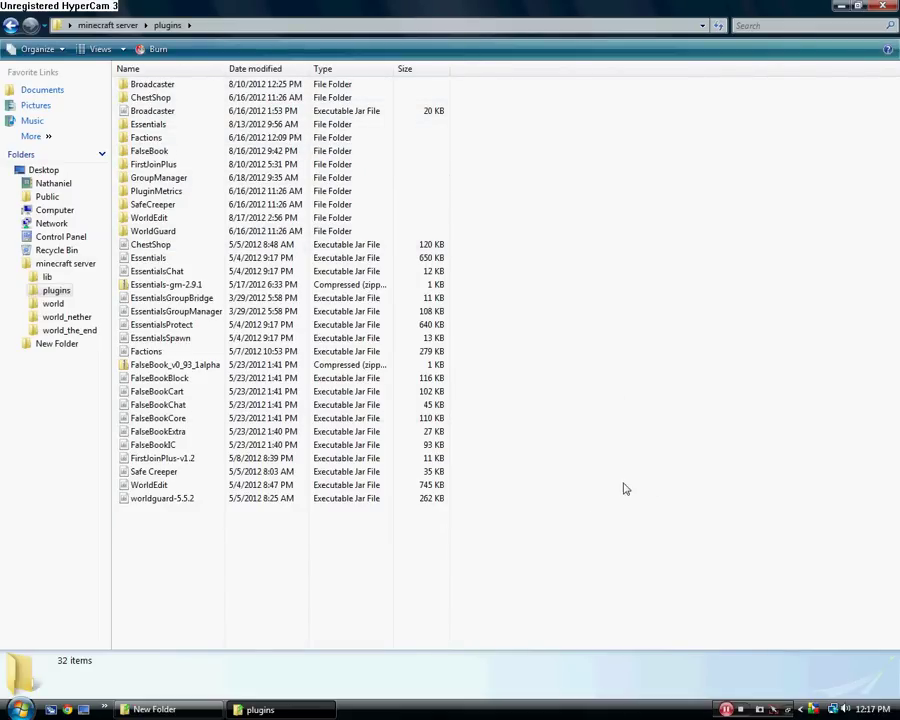
{"action": "double_click", "coordinate": [172, 86]}
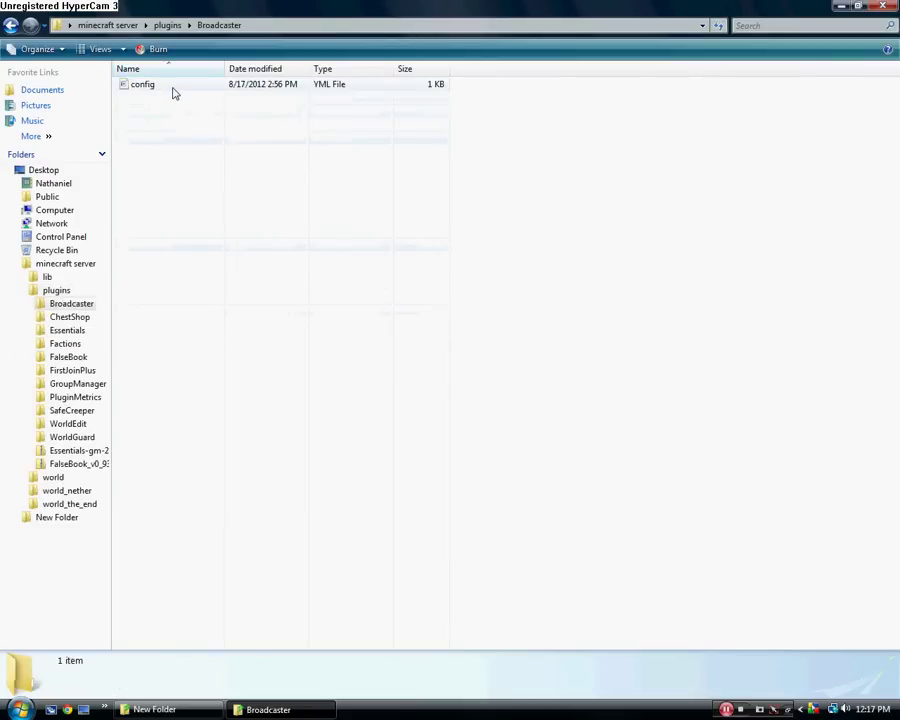
{"action": "double_click", "coordinate": [172, 88]}
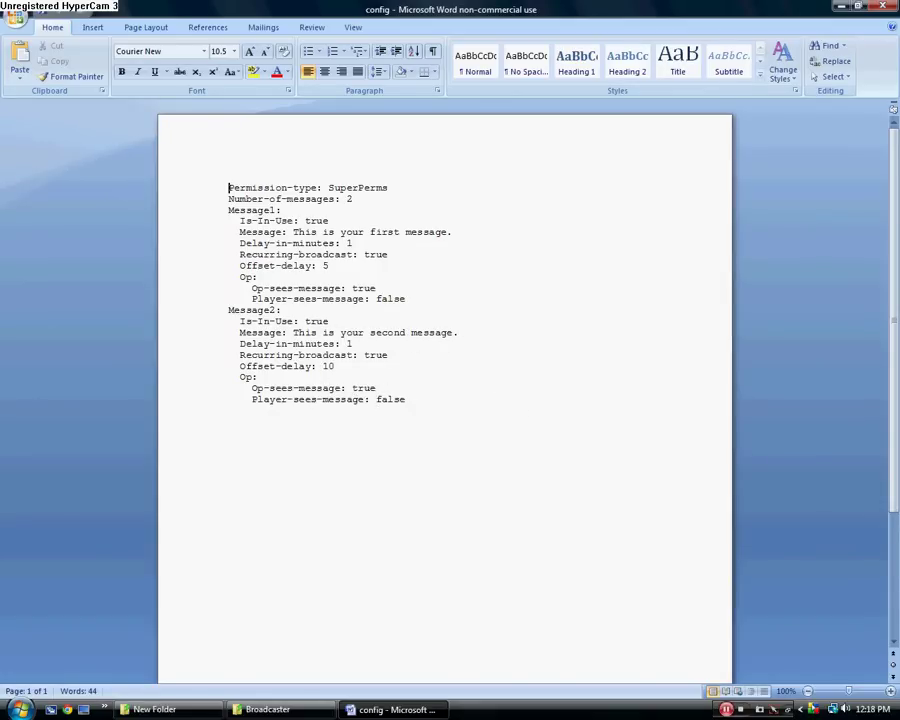
{"action": "key", "text": "alt+F4"}
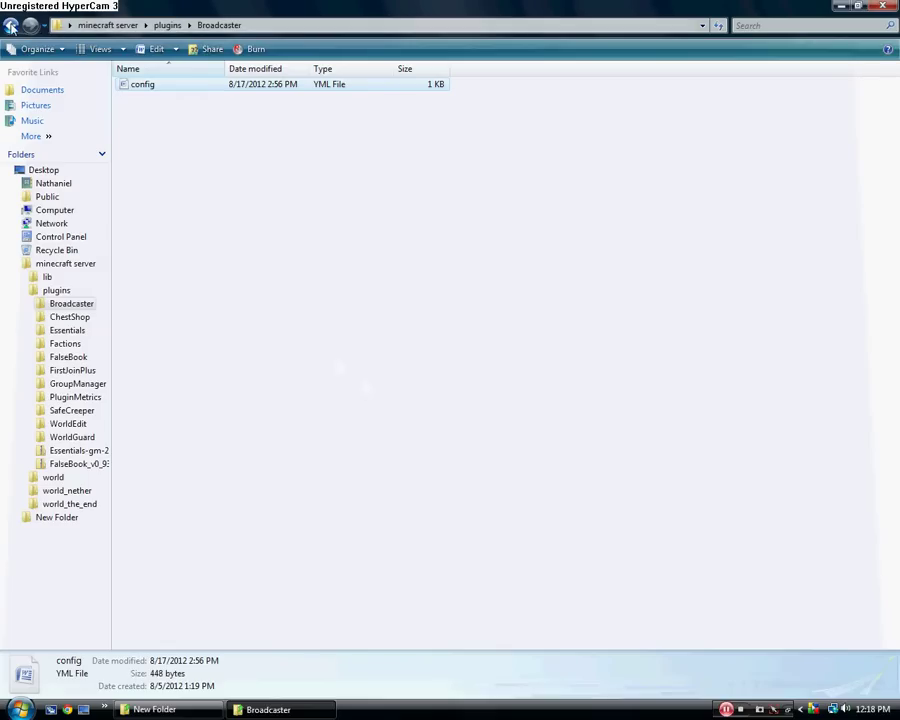
{"action": "left_click", "coordinate": [11, 25]}
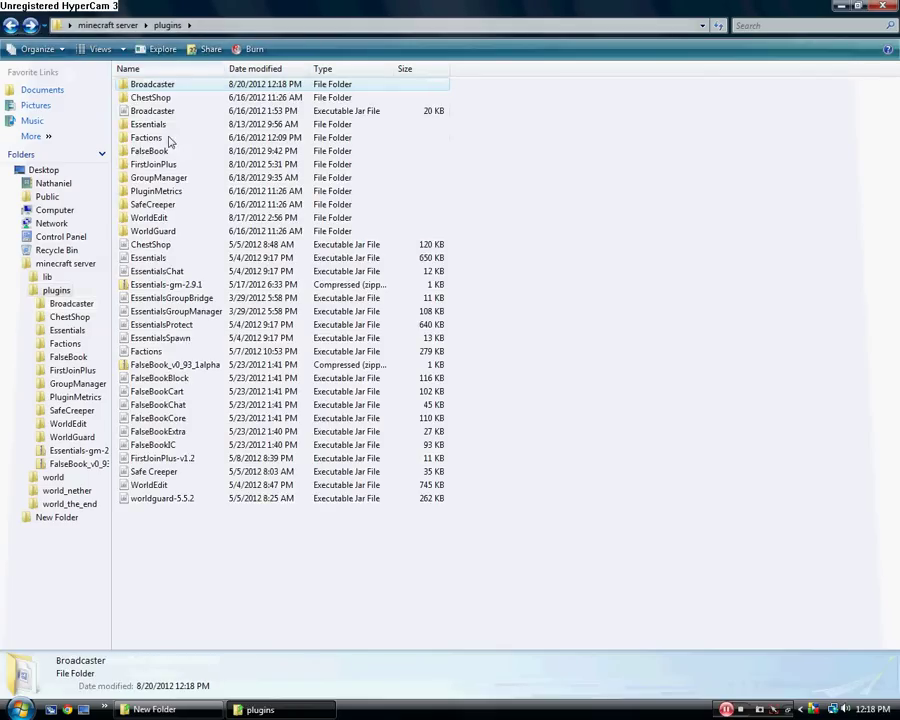
Open the motd text file in the Essentials plugin folder, read the welcome message and close it
{"action": "left_click_drag", "start_coordinate": [166, 138], "coordinate": [152, 130]}
{"action": "double_click", "coordinate": [150, 126]}
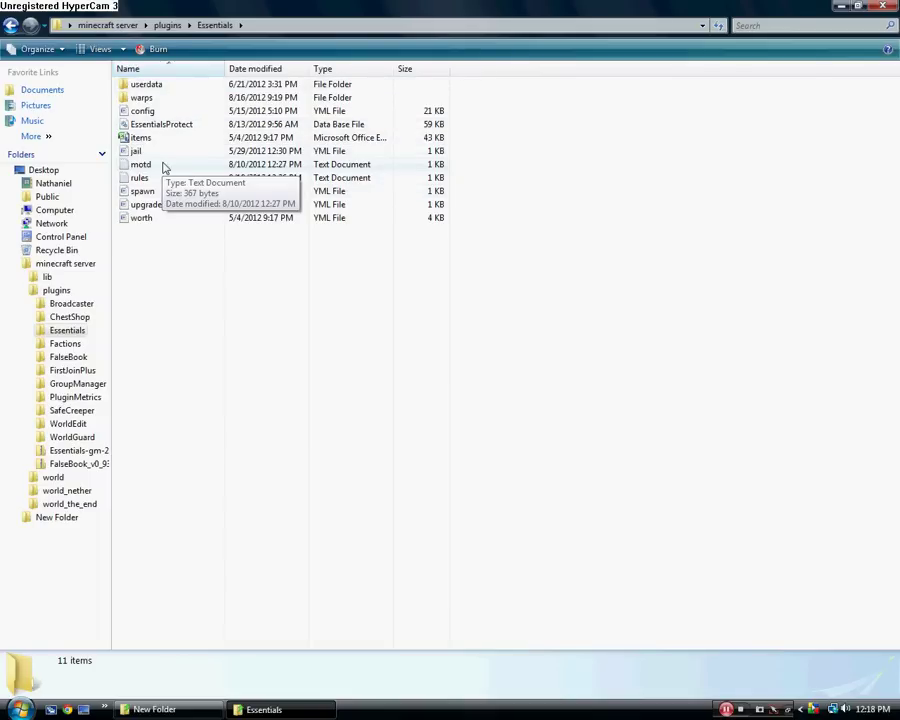
{"action": "double_click", "coordinate": [165, 166]}
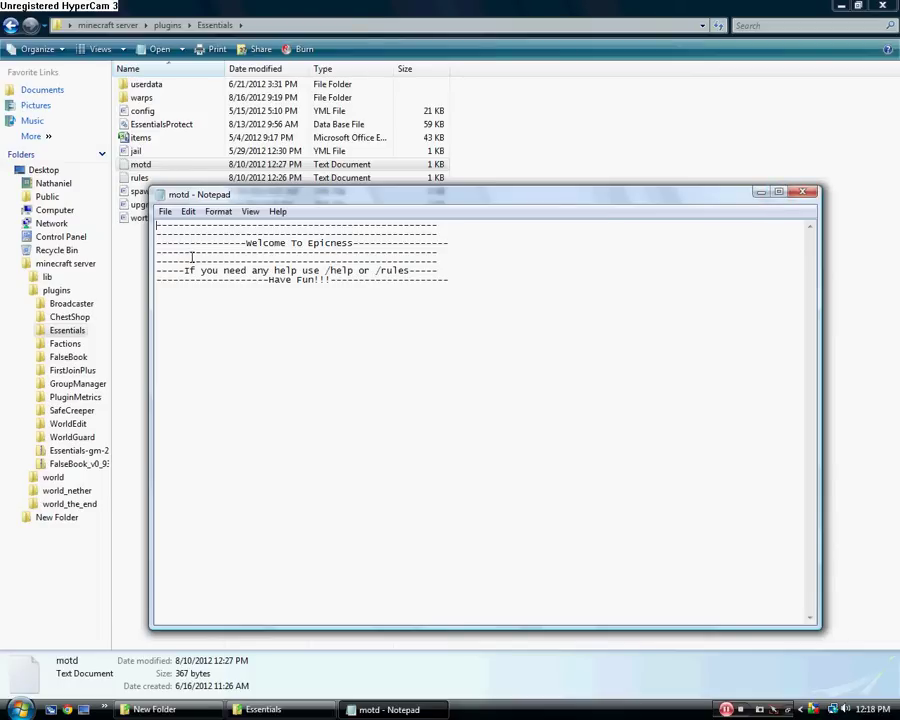
{"action": "left_click", "coordinate": [812, 193]}
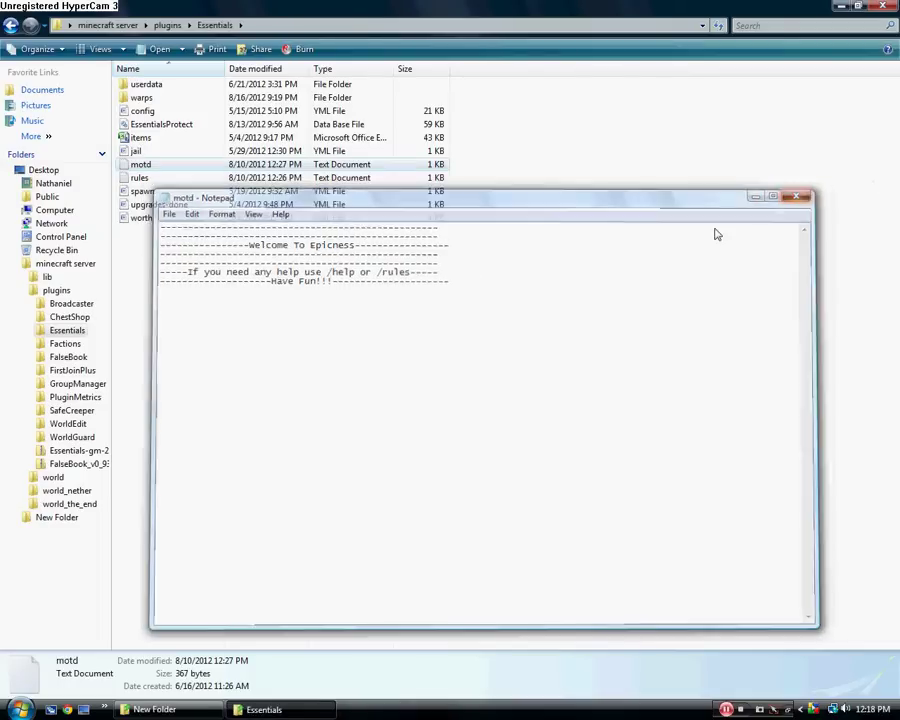
{"action": "left_click", "coordinate": [311, 287]}
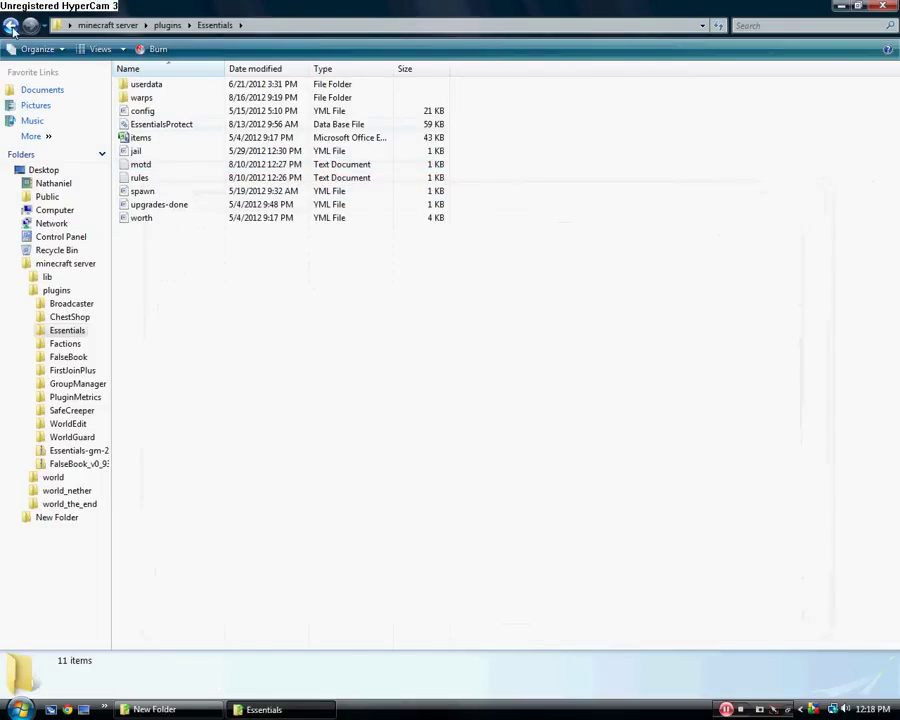
Browse the player files in the Essentials userdata folder, return to Essentials and open the warps folder
{"action": "double_click", "coordinate": [157, 88]}
{"action": "scroll", "coordinate": [294, 180], "scroll_direction": "down", "scroll_amount": 20}
{"action": "scroll", "coordinate": [281, 380], "scroll_direction": "down", "scroll_amount": 17}
{"action": "scroll", "coordinate": [282, 376], "scroll_direction": "up", "scroll_amount": 20}
{"action": "scroll", "coordinate": [195, 245], "scroll_direction": "up", "scroll_amount": 20}
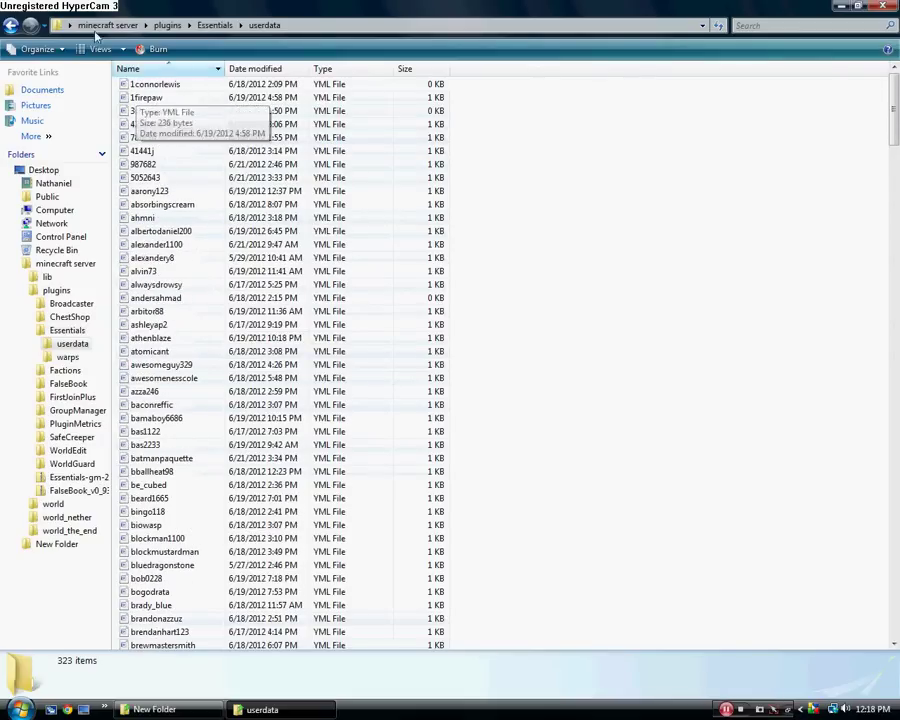
{"action": "left_click", "coordinate": [12, 26]}
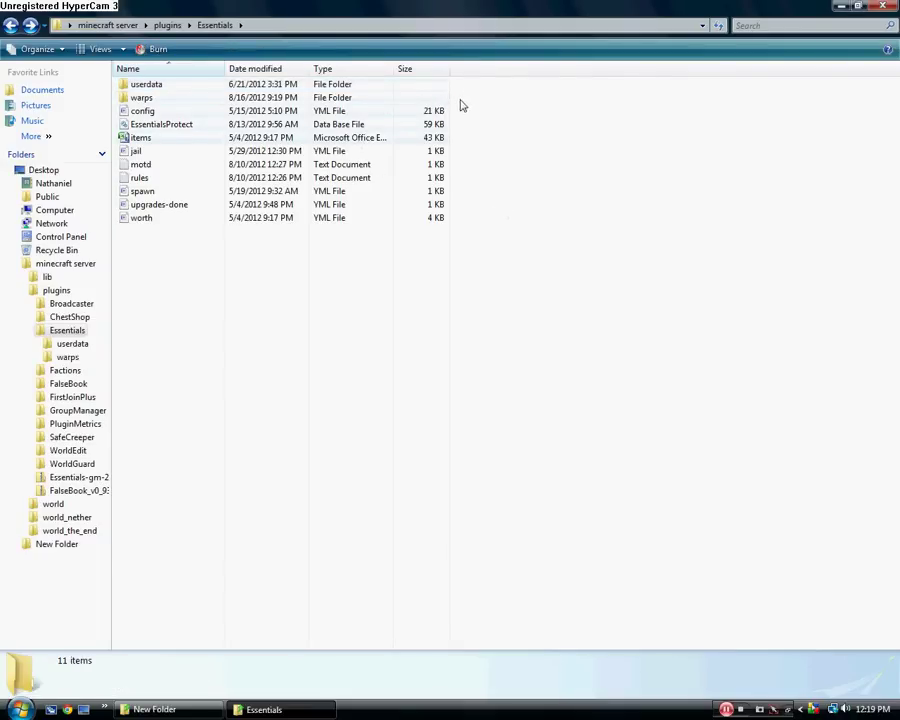
{"action": "double_click", "coordinate": [193, 102]}
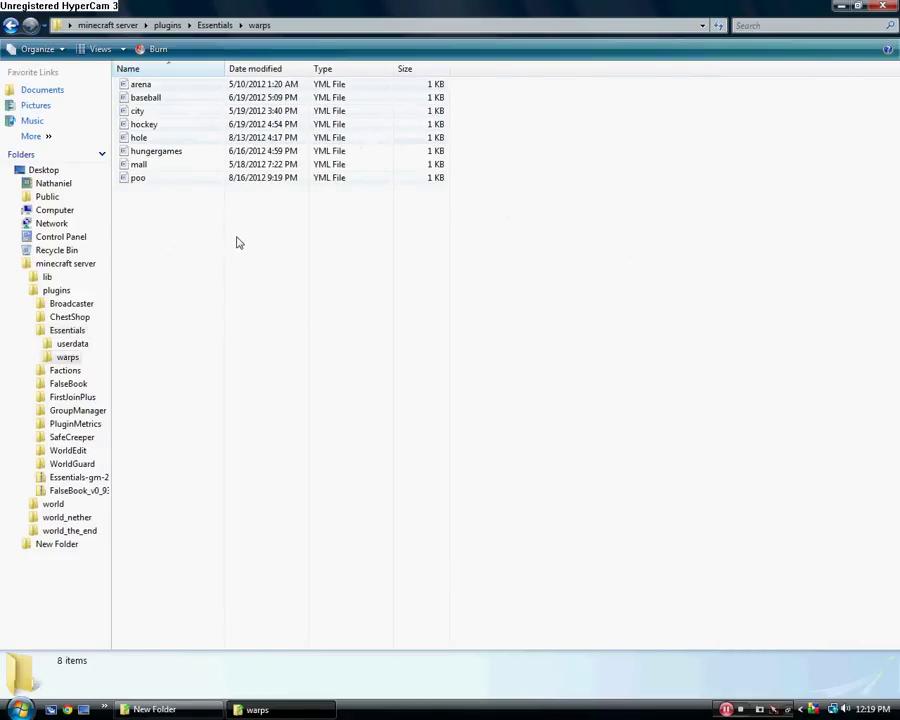
Leave the warps folder, return through Essentials to the plugins folder, and look over its plugin folders and jar files
{"action": "left_click_drag", "start_coordinate": [235, 235], "coordinate": [534, 290]}
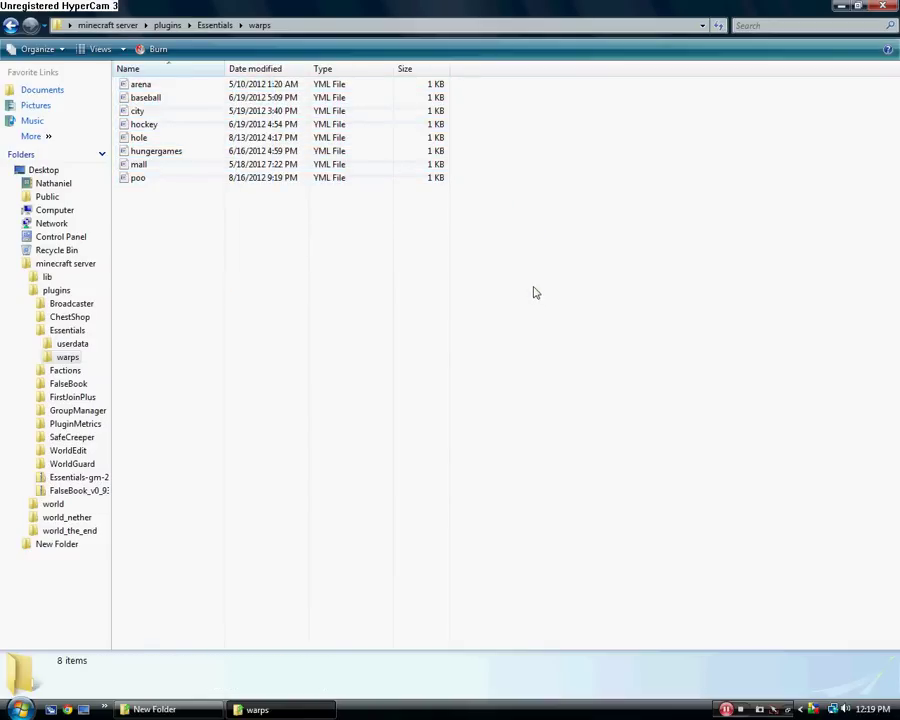
{"action": "key", "text": "BackSpace"}
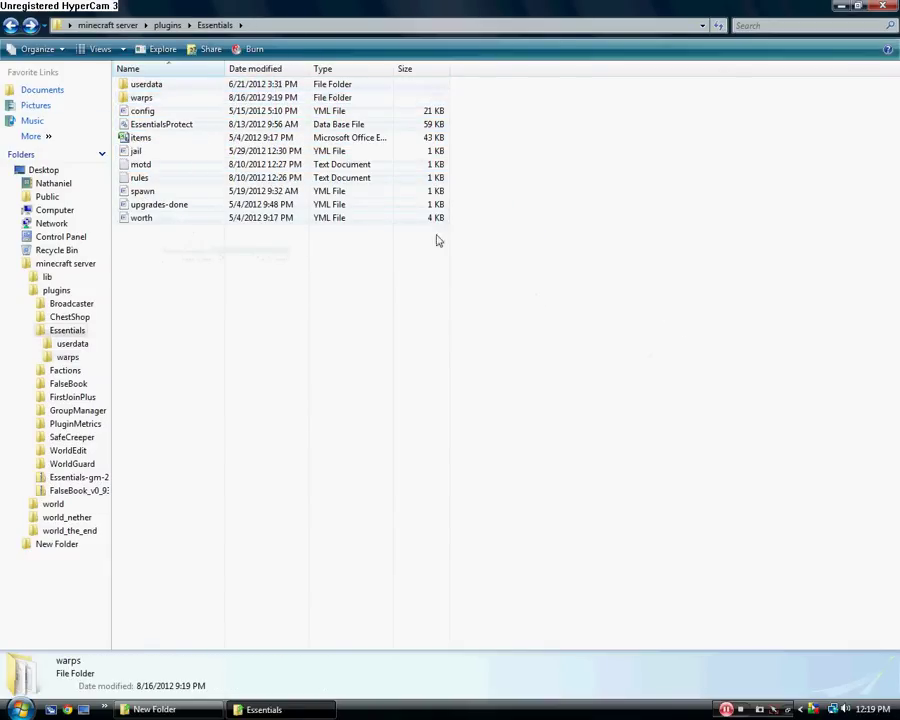
{"action": "left_click", "coordinate": [10, 25]}
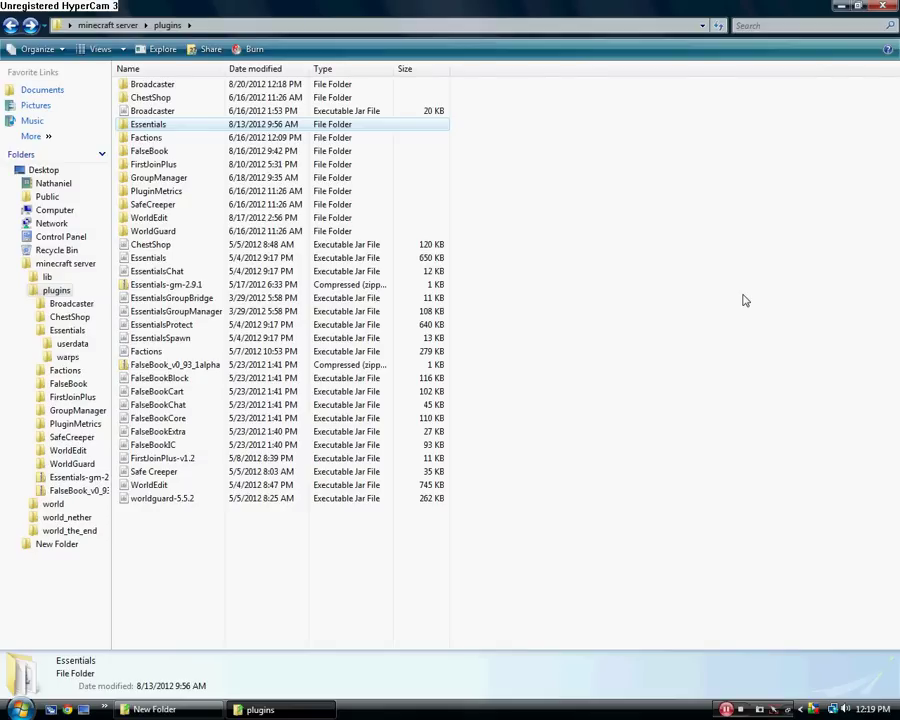
{"action": "left_click", "coordinate": [133, 335]}
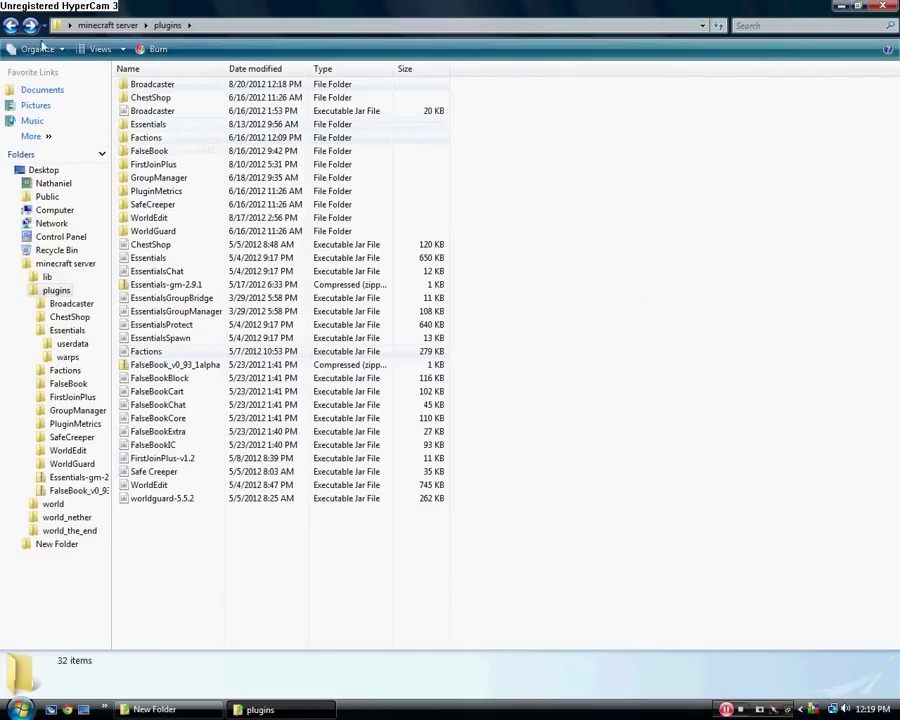
{"action": "left_click", "coordinate": [10, 25]}
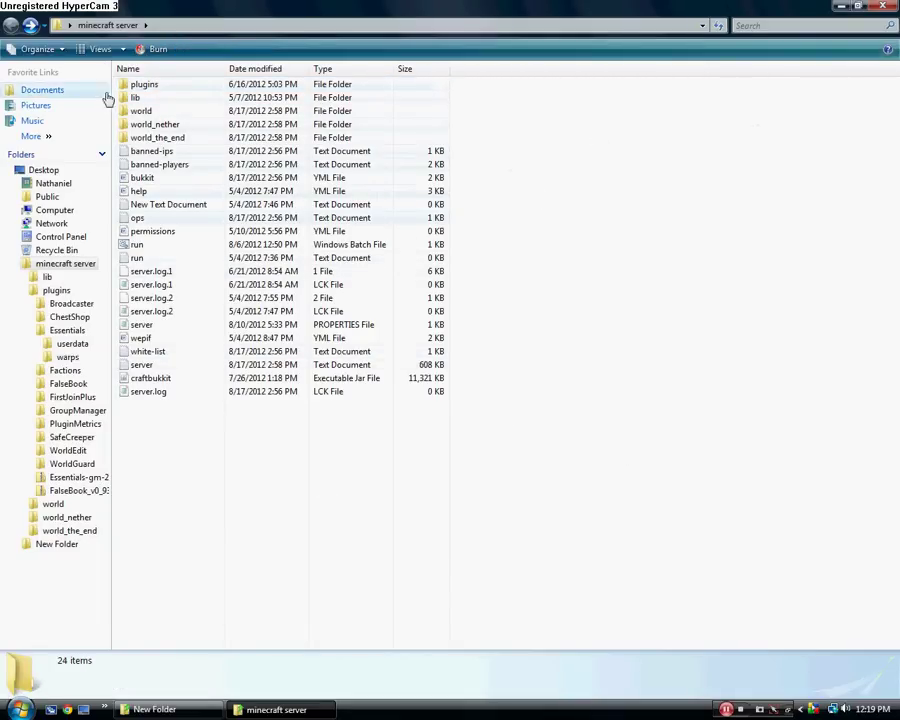
{"action": "double_click", "coordinate": [139, 93]}
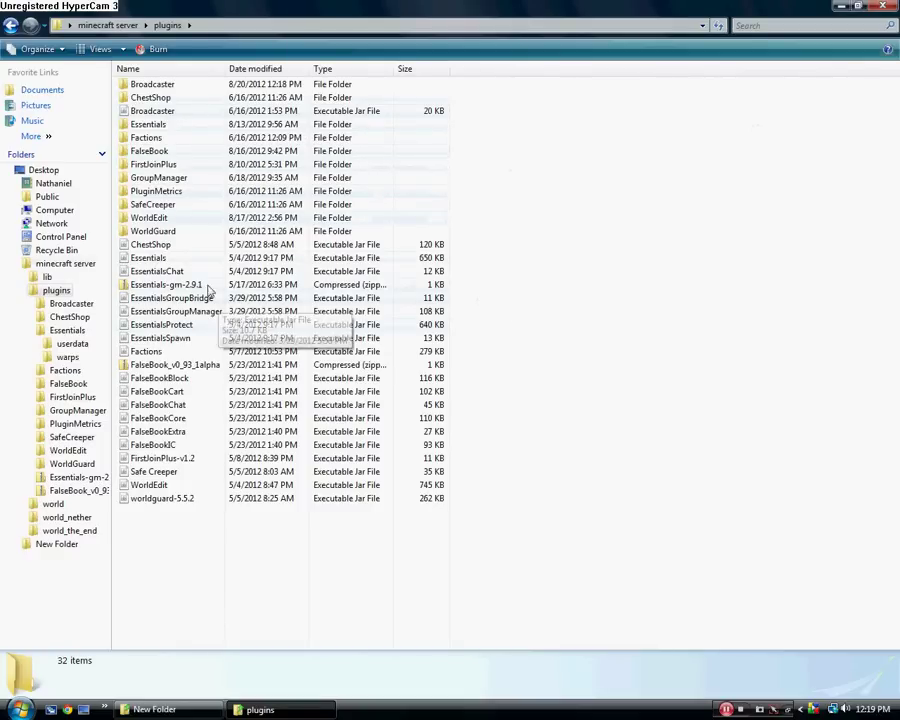
Open the globalgroups file from the GroupManager plugin folder in Word
{"action": "left_click", "coordinate": [181, 181]}
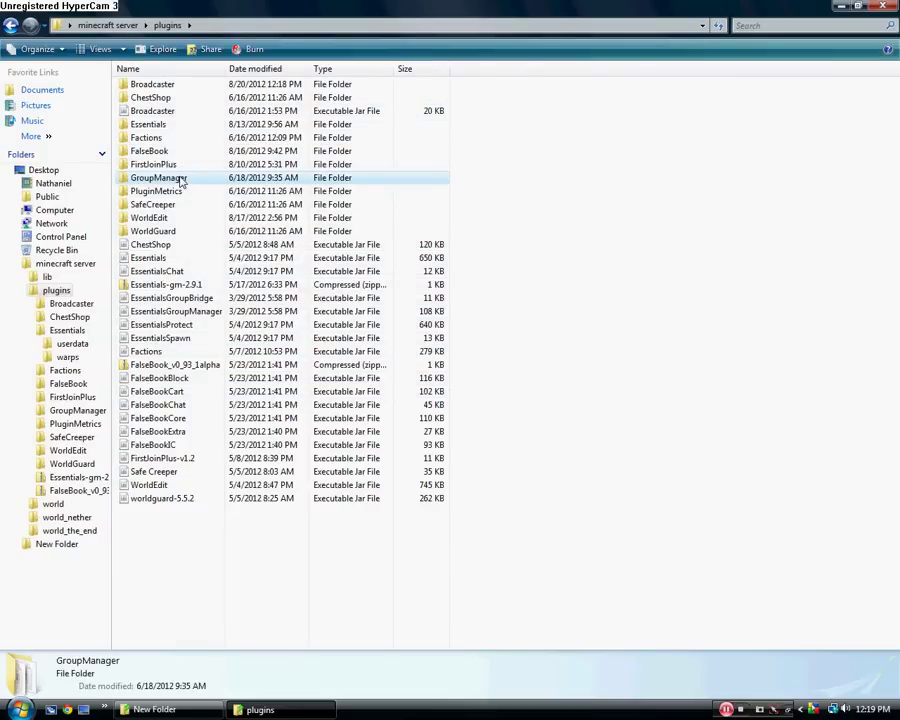
{"action": "double_click", "coordinate": [181, 181]}
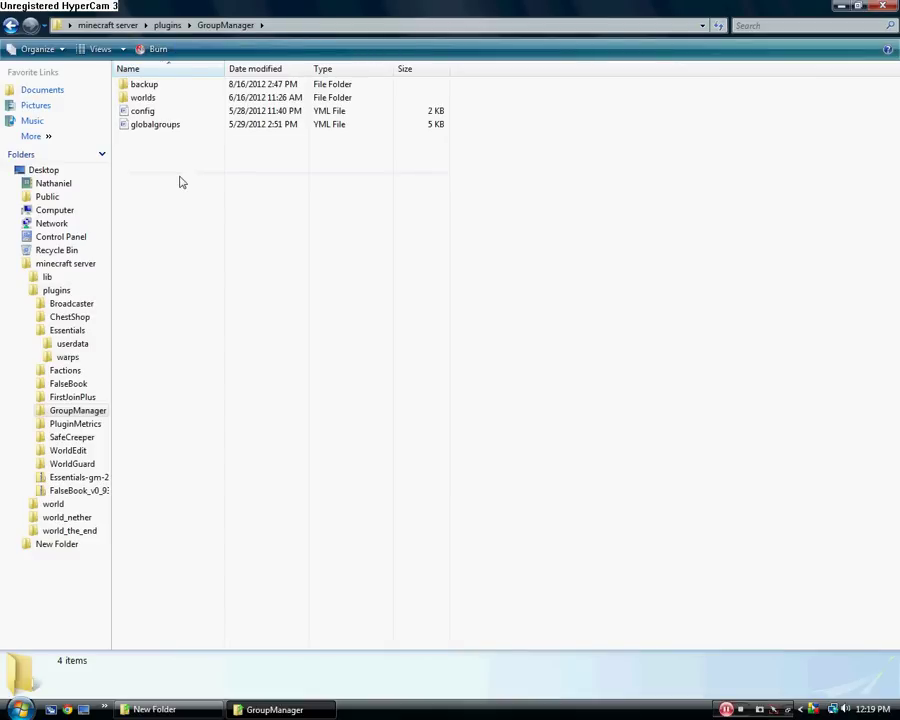
{"action": "left_click", "coordinate": [179, 126]}
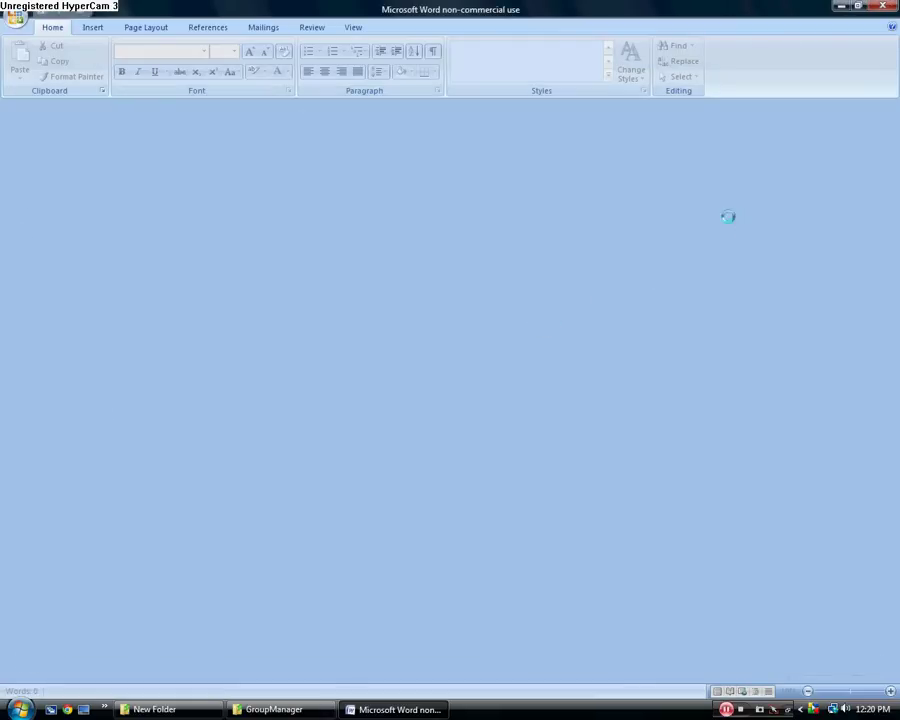
{"action": "scroll", "coordinate": [418, 227], "scroll_direction": "down", "scroll_amount": 5}
{"action": "scroll", "coordinate": [402, 255], "scroll_direction": "up", "scroll_amount": 5}
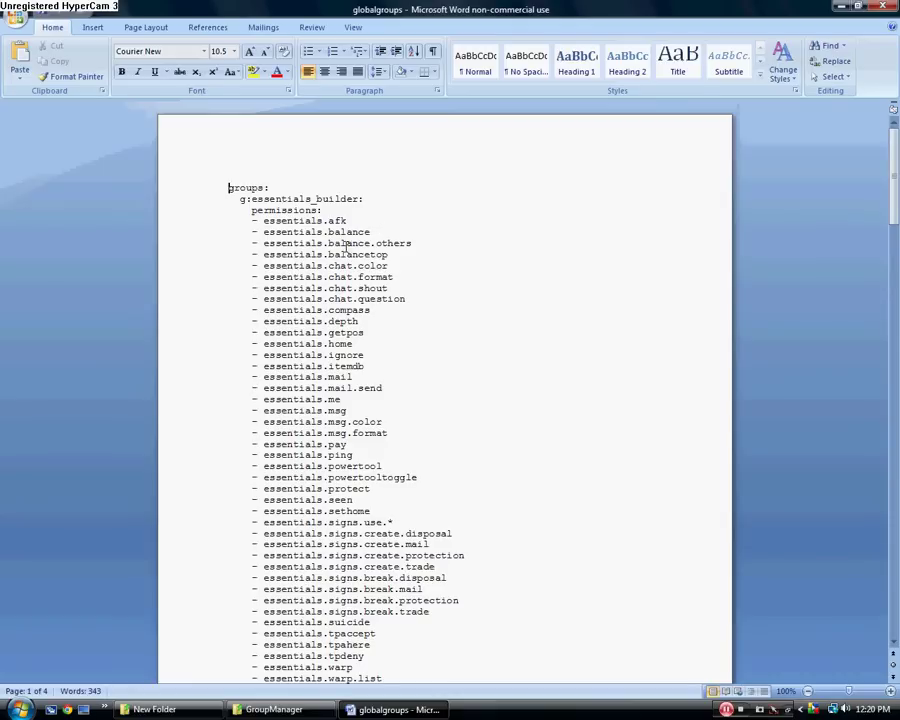
Read through the essentials_builder permissions in globalgroups, continuing into the essentials_moderator group
{"action": "scroll", "coordinate": [345, 247], "scroll_direction": "down", "scroll_amount": 1}
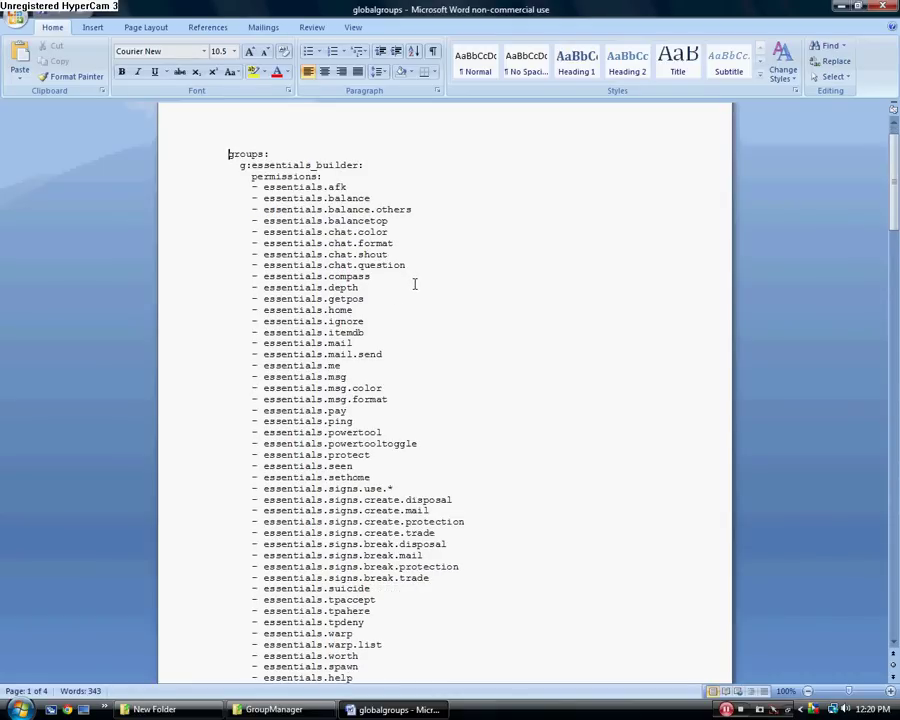
{"action": "scroll", "coordinate": [410, 290], "scroll_direction": "down", "scroll_amount": 1}
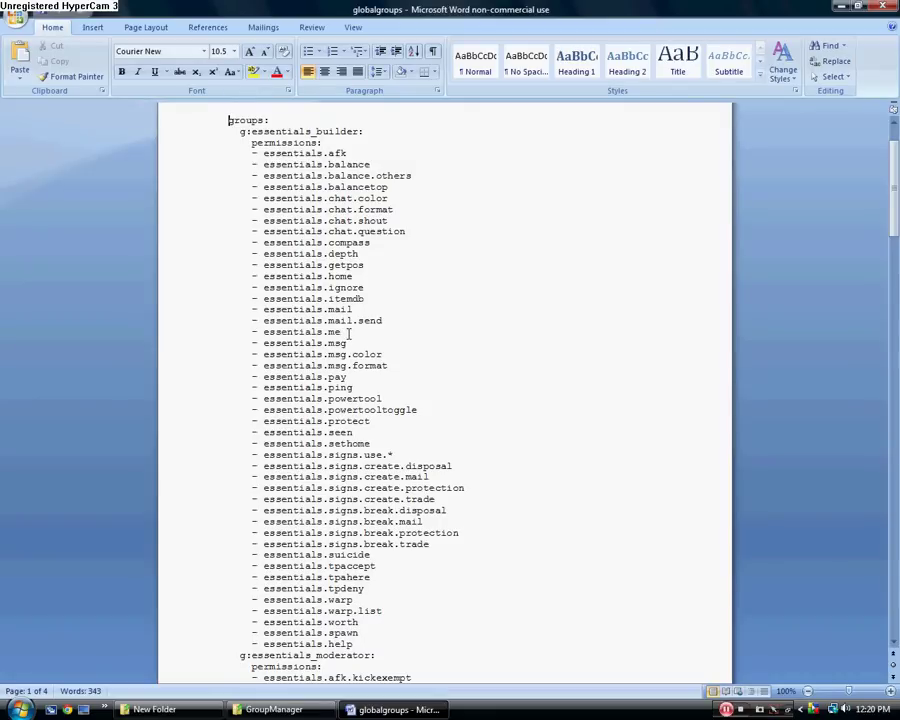
{"action": "scroll", "coordinate": [361, 331], "scroll_direction": "down", "scroll_amount": 2}
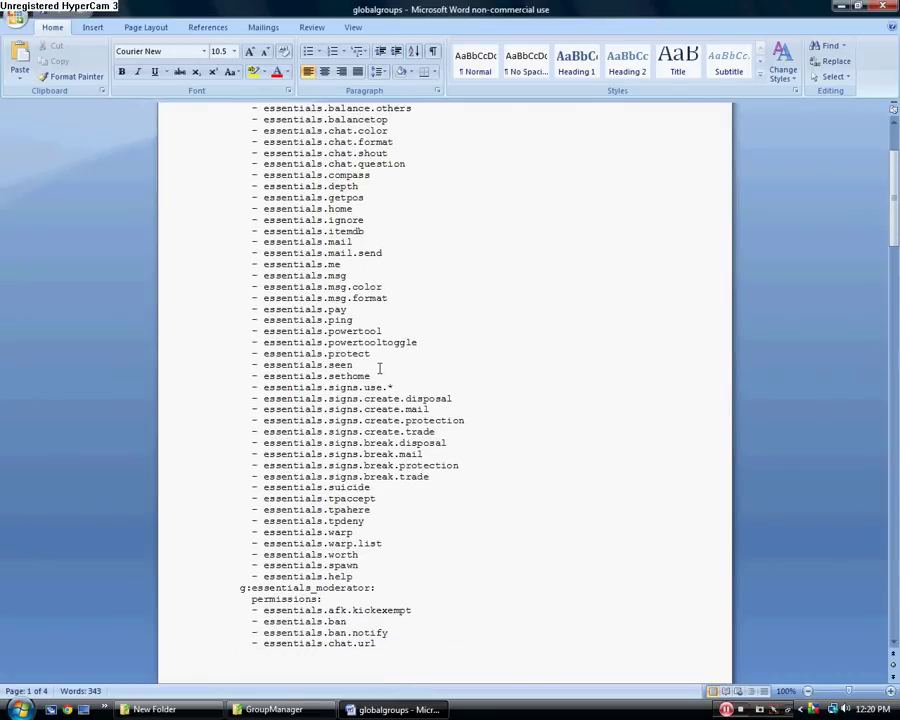
{"action": "scroll", "coordinate": [350, 336], "scroll_direction": "down", "scroll_amount": 2}
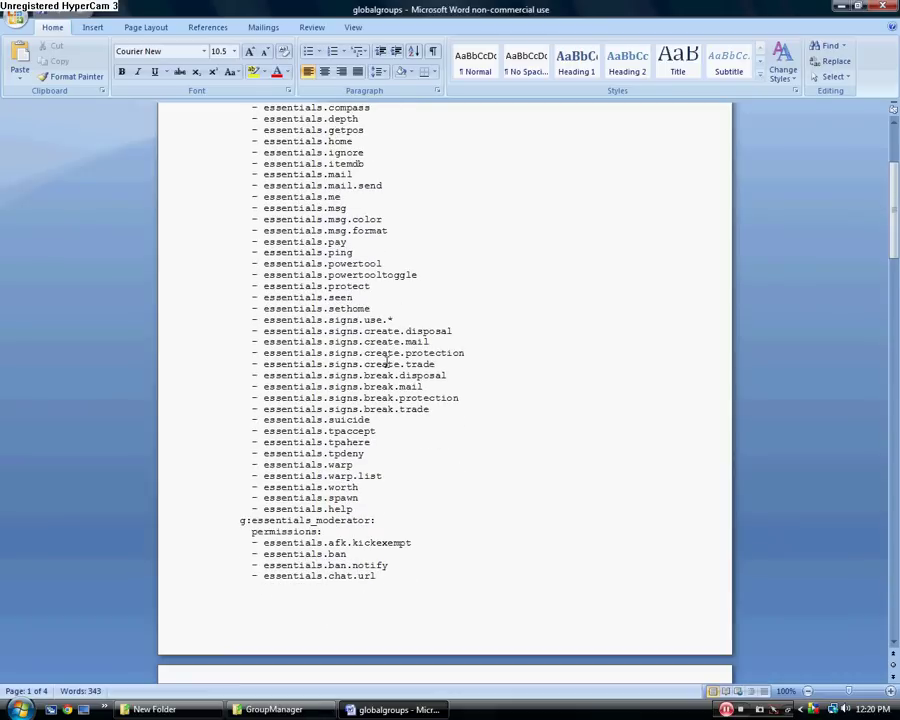
{"action": "scroll", "coordinate": [370, 420], "scroll_direction": "down", "scroll_amount": 1}
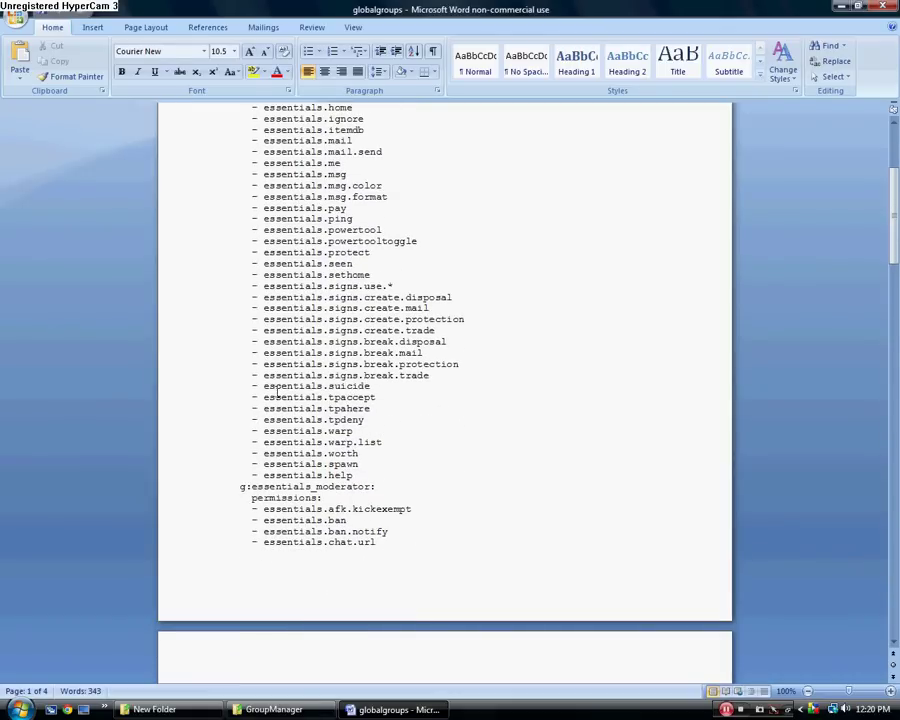
{"action": "scroll", "coordinate": [374, 460], "scroll_direction": "down", "scroll_amount": 1}
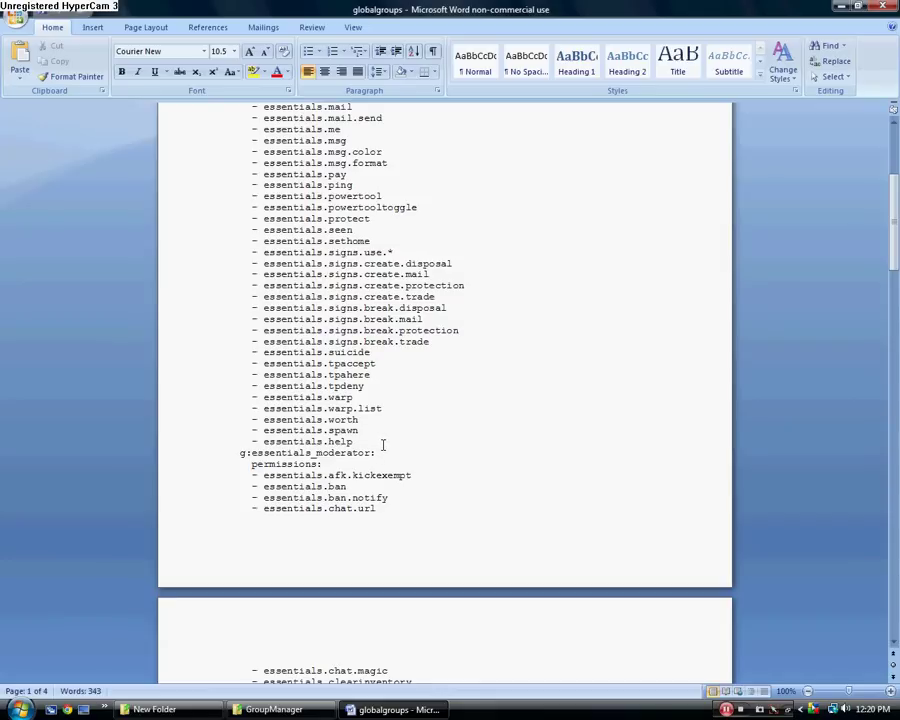
{"action": "scroll", "coordinate": [460, 435], "scroll_direction": "down", "scroll_amount": 14}
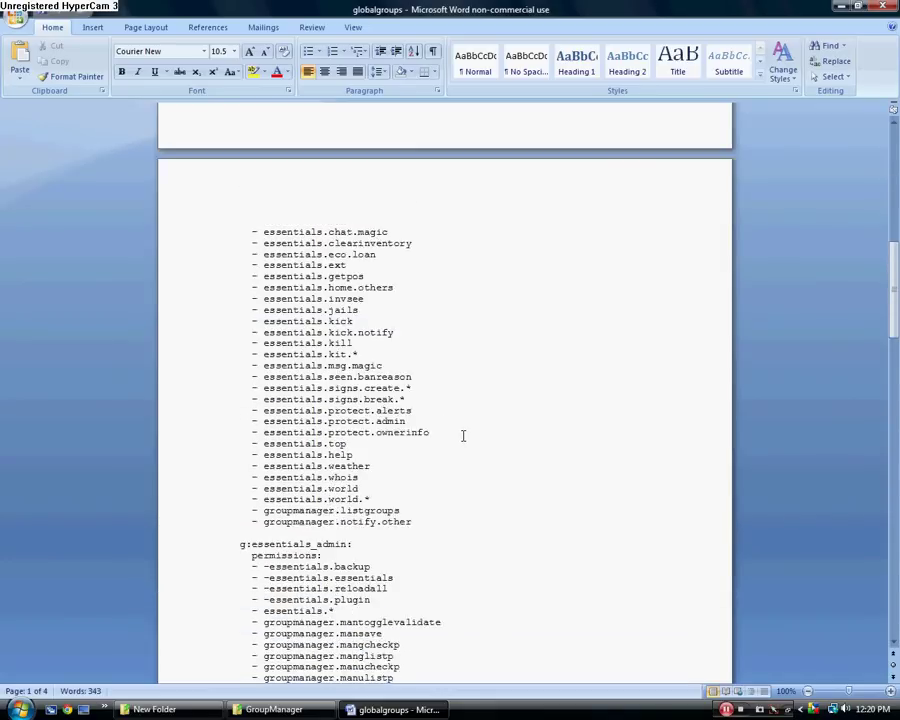
Examine the essentials_moderator permissions and the essentials_admin permissions in the globalgroups file
{"action": "scroll", "coordinate": [398, 337], "scroll_direction": "up", "scroll_amount": 8}
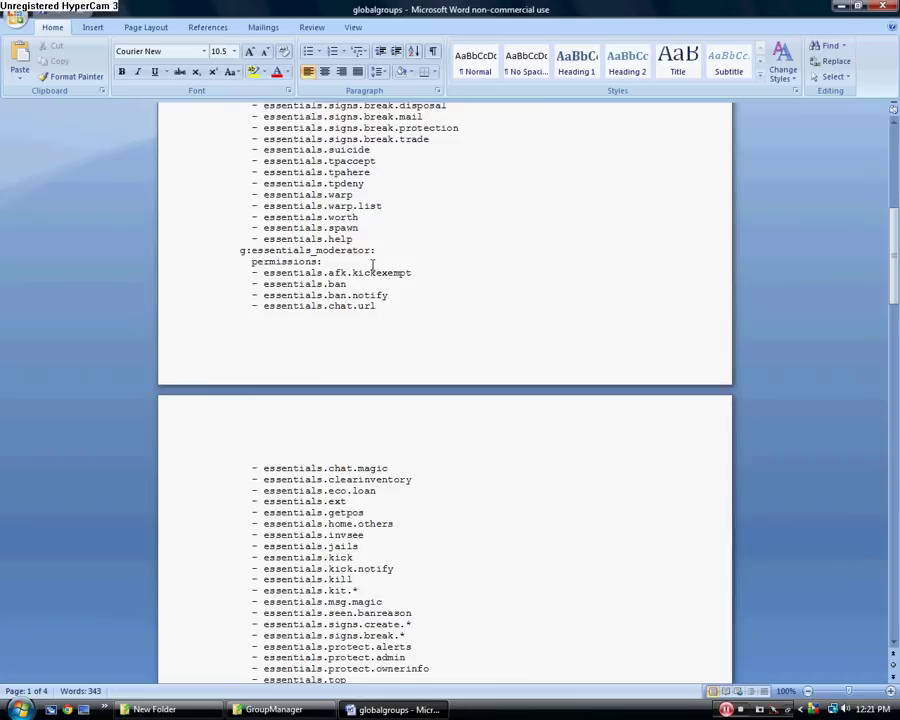
{"action": "scroll", "coordinate": [368, 370], "scroll_direction": "down", "scroll_amount": 5}
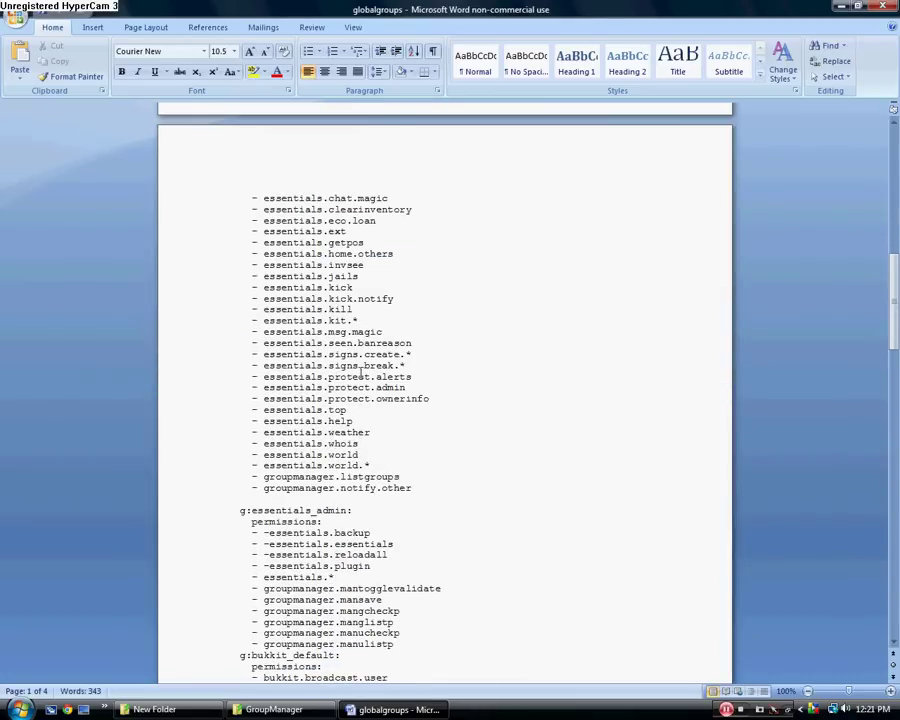
{"action": "scroll", "coordinate": [361, 373], "scroll_direction": "up", "scroll_amount": 7}
{"action": "scroll", "coordinate": [358, 371], "scroll_direction": "down", "scroll_amount": 4}
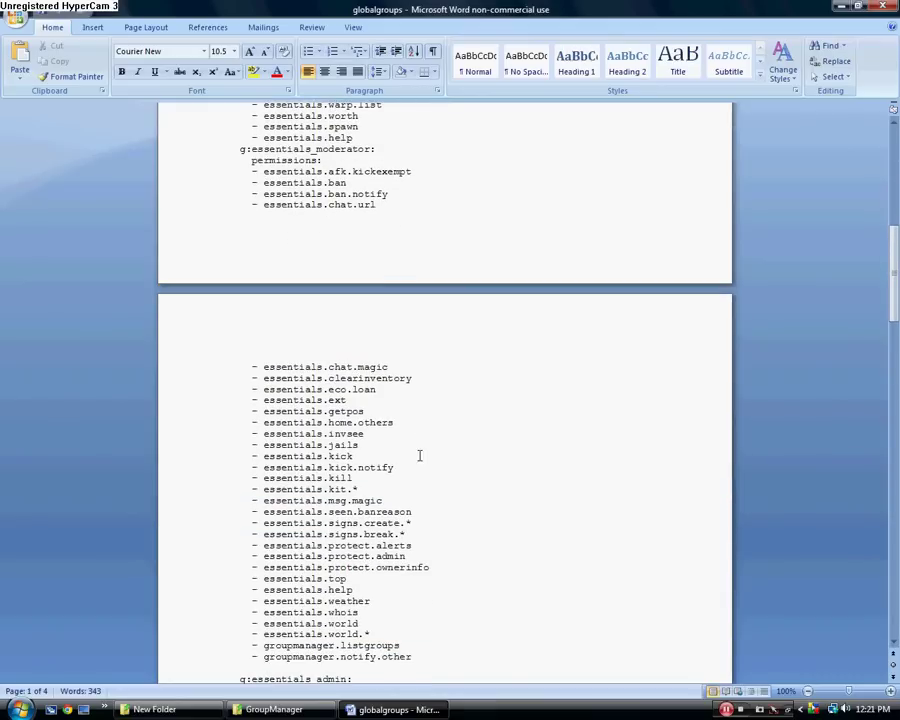
{"action": "scroll", "coordinate": [419, 456], "scroll_direction": "down", "scroll_amount": 3}
{"action": "scroll", "coordinate": [366, 512], "scroll_direction": "down", "scroll_amount": 1}
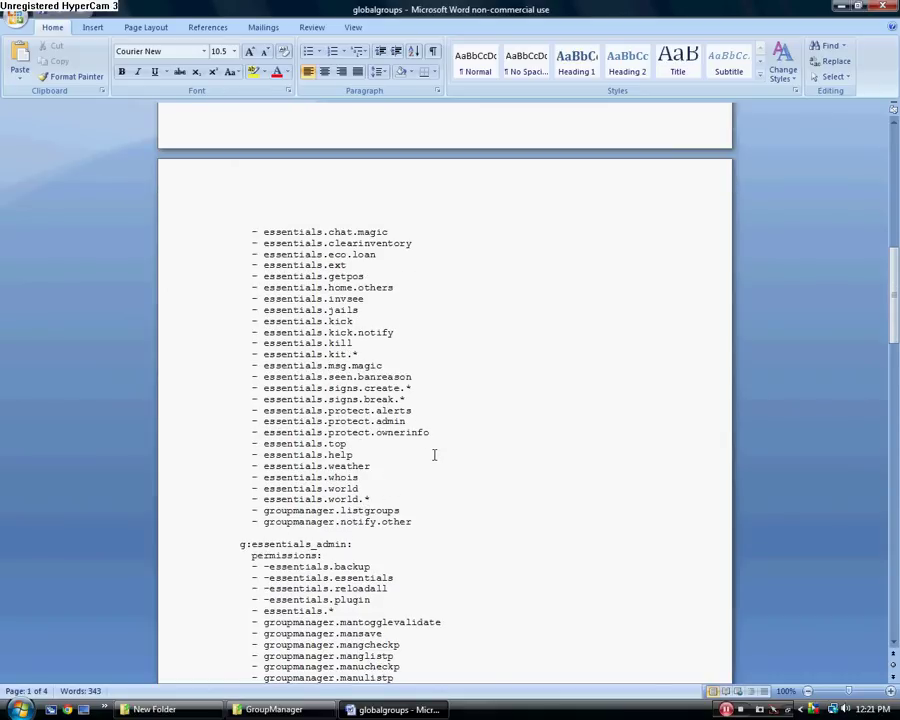
{"action": "scroll", "coordinate": [398, 443], "scroll_direction": "down", "scroll_amount": 2}
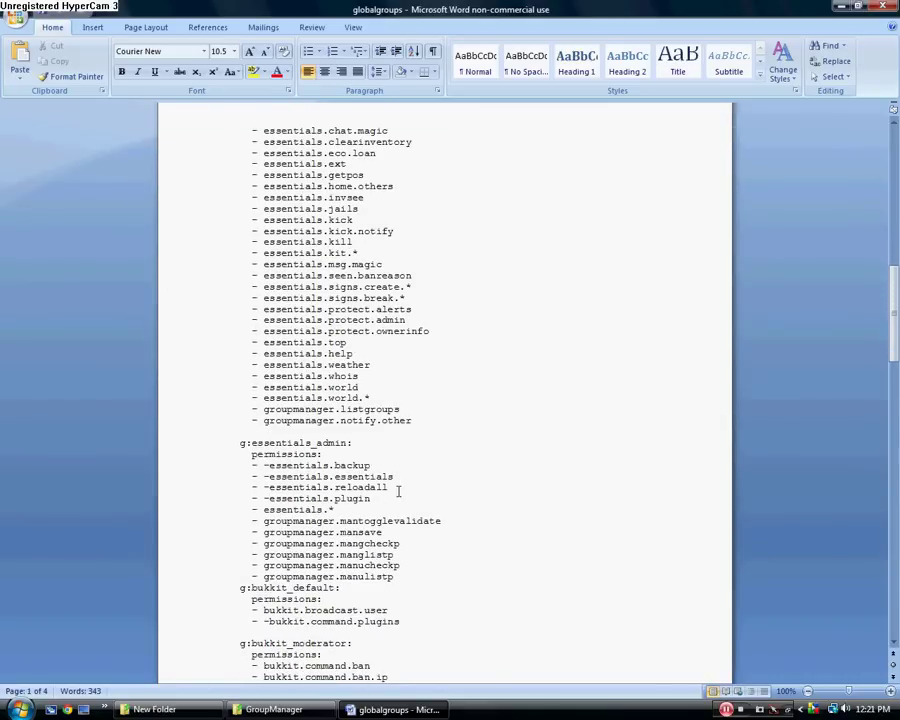
{"action": "scroll", "coordinate": [440, 423], "scroll_direction": "down", "scroll_amount": 2}
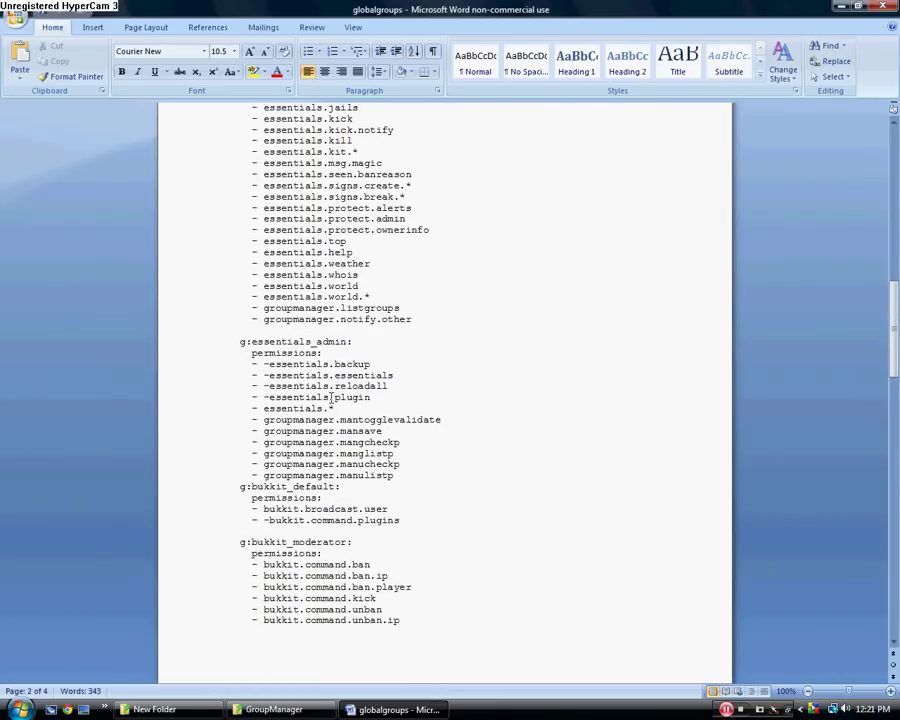
Review the Bukkit and towny_builder group permissions in globalgroups, and close the file
{"action": "scroll", "coordinate": [341, 408], "scroll_direction": "up", "scroll_amount": 20}
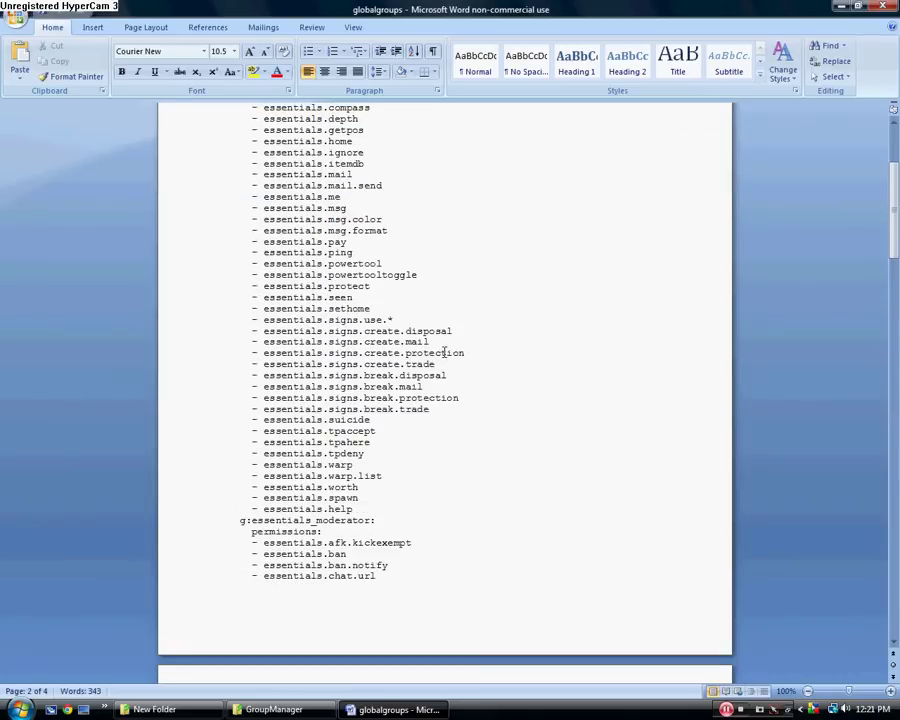
{"action": "scroll", "coordinate": [375, 308], "scroll_direction": "down", "scroll_amount": 20}
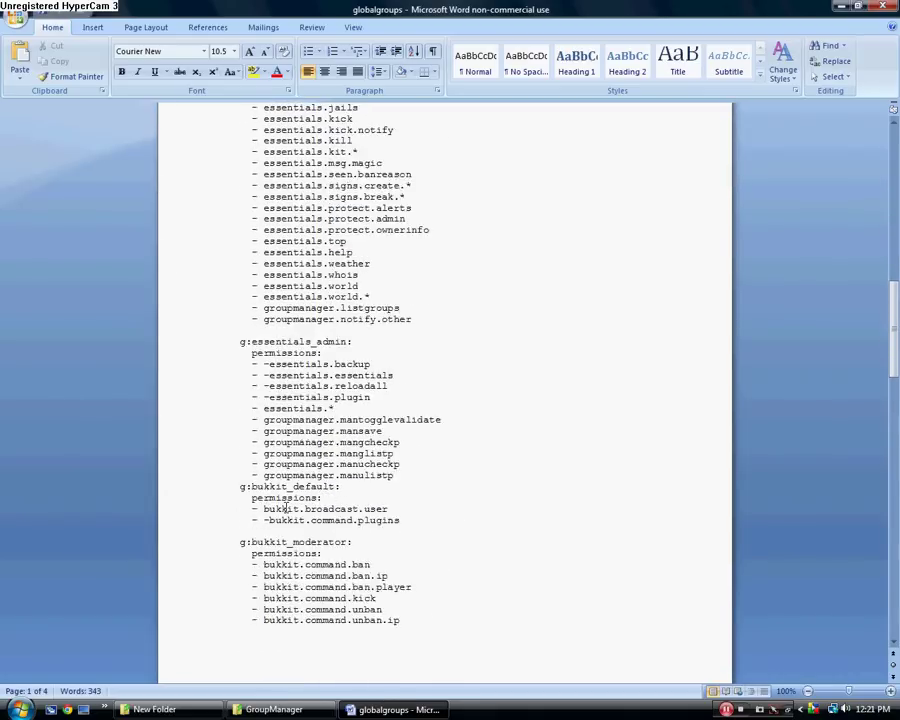
{"action": "scroll", "coordinate": [266, 527], "scroll_direction": "down", "scroll_amount": 10}
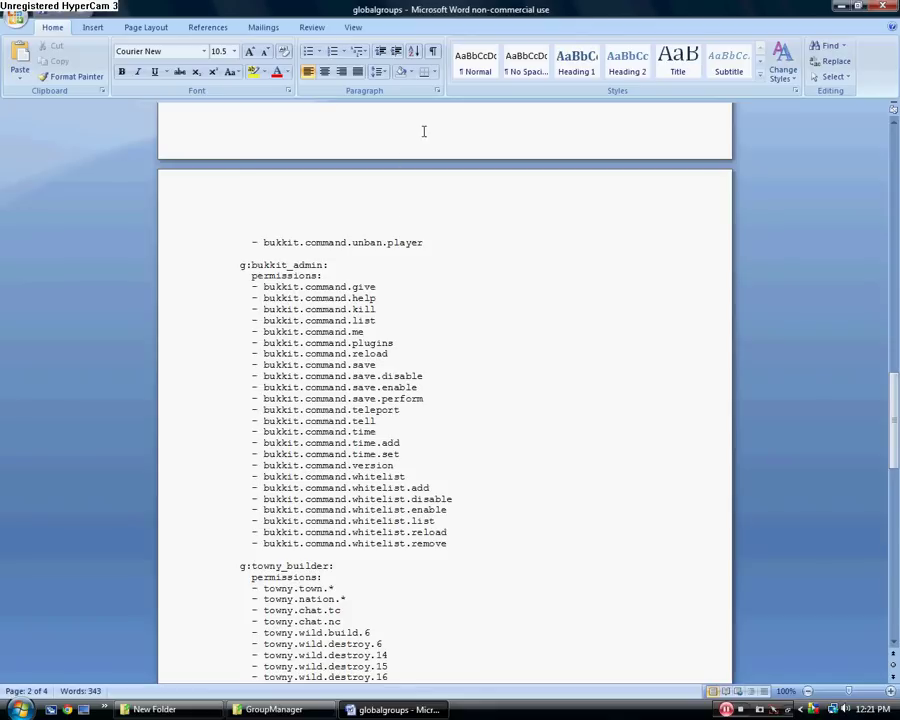
{"action": "scroll", "coordinate": [256, 344], "scroll_direction": "down", "scroll_amount": 12}
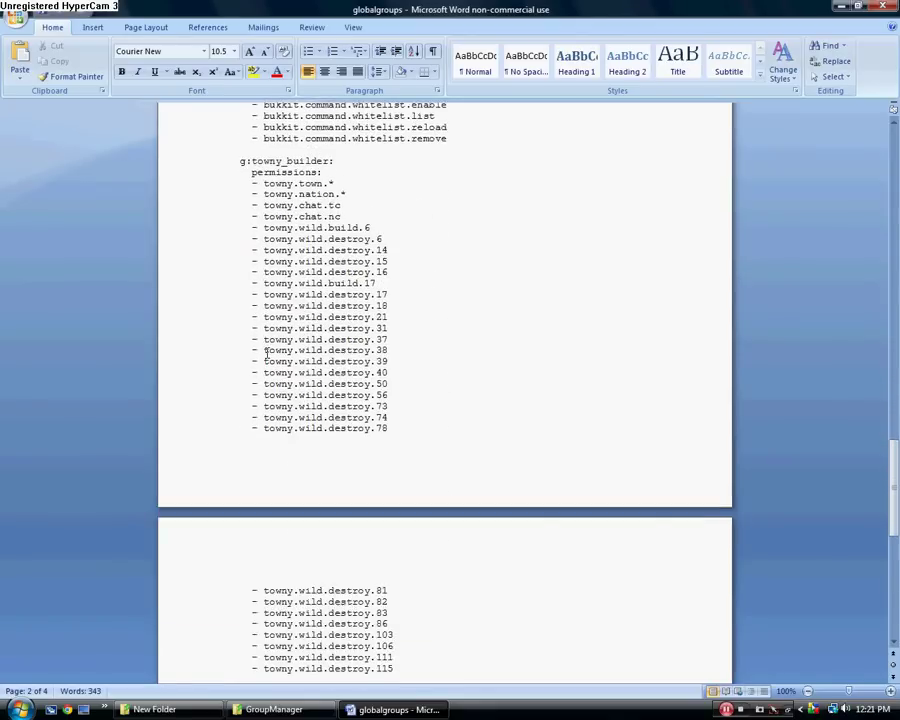
{"action": "type", "text": "- bukkit.command.reload - bukkit.command.save - bukkit.command.save.disable - bukkit.command.save.enable - bukkit.command.save.perform - bukkit.command.teleport"}
{"action": "key", "text": "ctrl+z"}
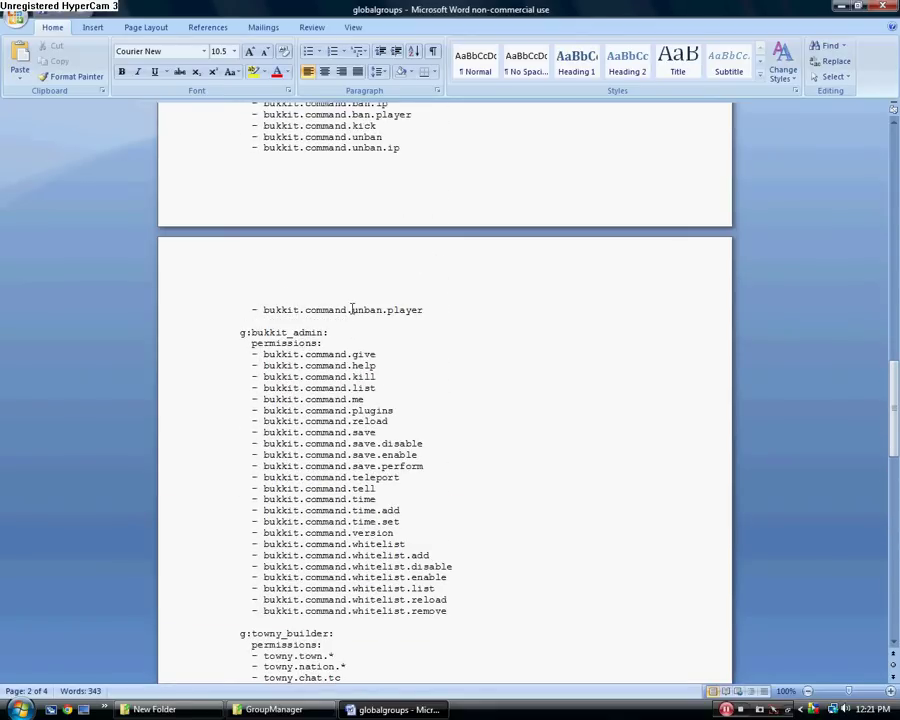
{"action": "scroll", "coordinate": [247, 292], "scroll_direction": "up", "scroll_amount": 12}
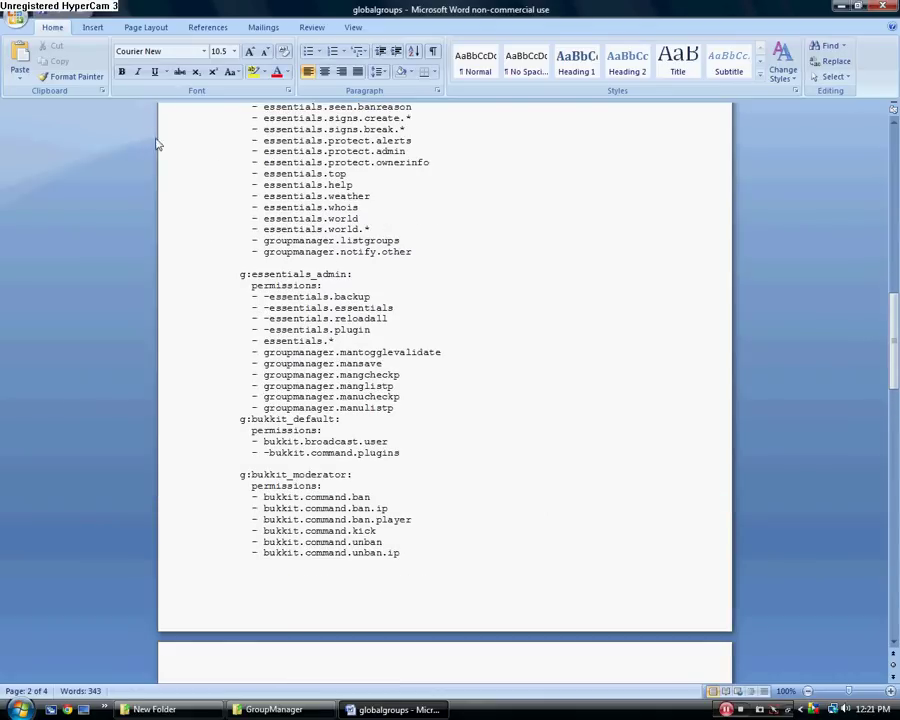
{"action": "key", "text": "alt+F4"}
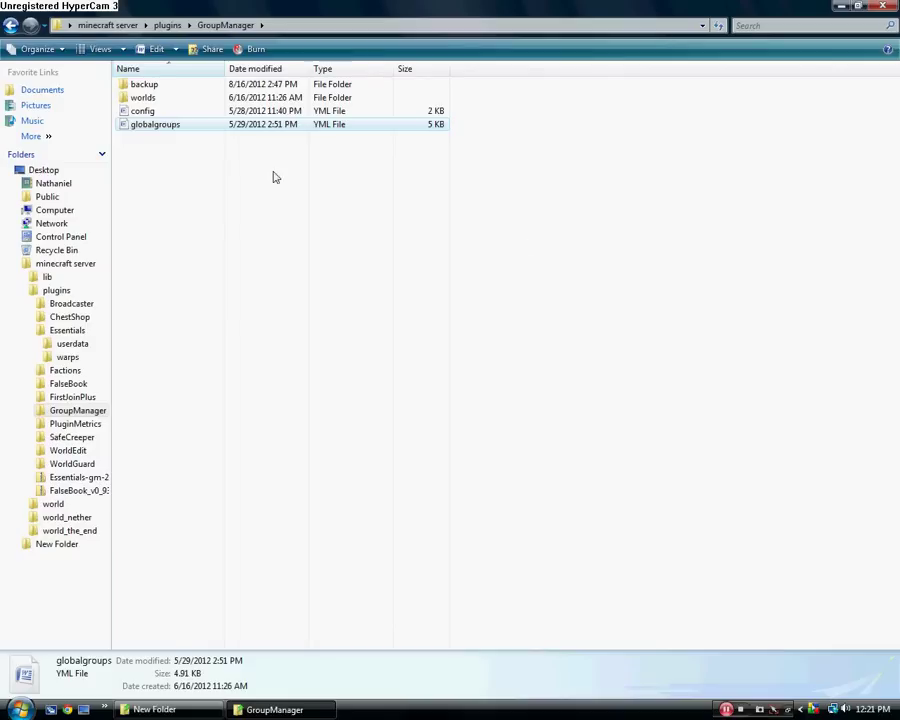
Open the groups file from GroupManager's worlds/world folder in Word
{"action": "double_click", "coordinate": [165, 100]}
{"action": "double_click", "coordinate": [153, 86]}
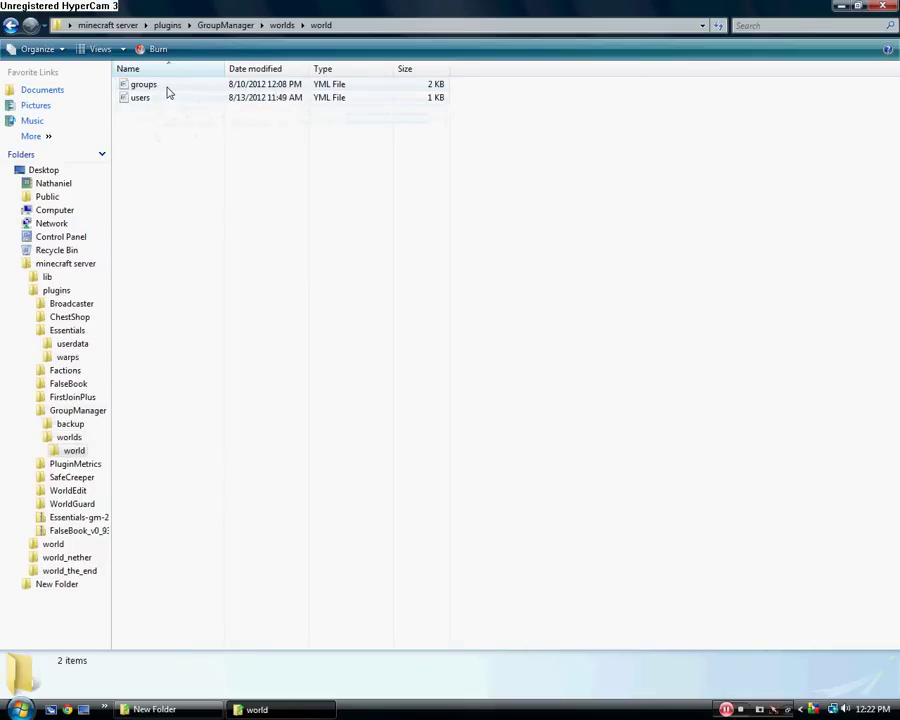
{"action": "double_click", "coordinate": [180, 84]}
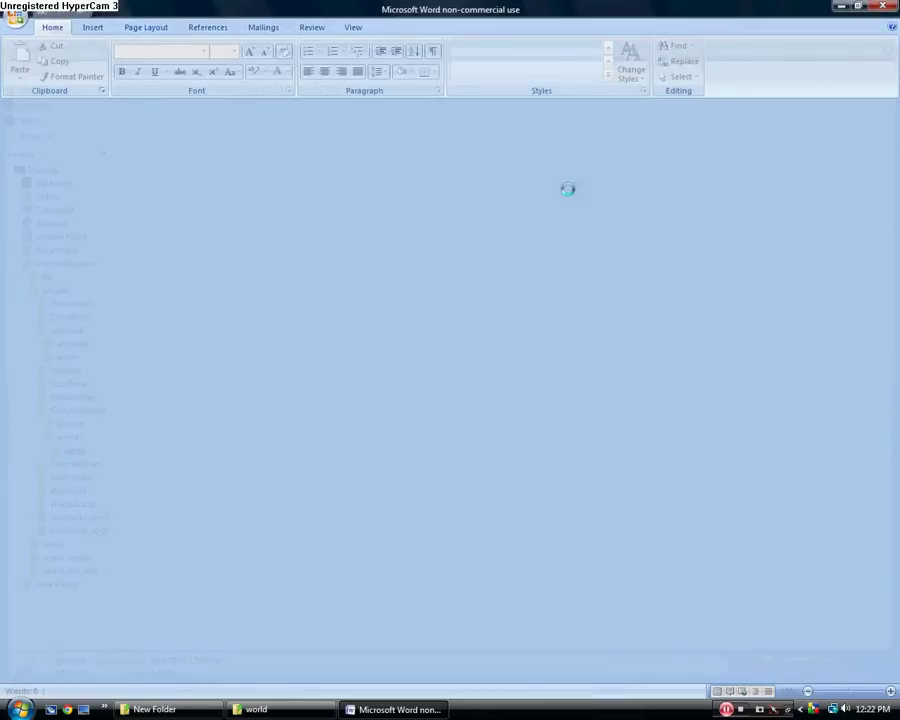
{"action": "scroll", "coordinate": [270, 205], "scroll_direction": "down", "scroll_amount": 1}
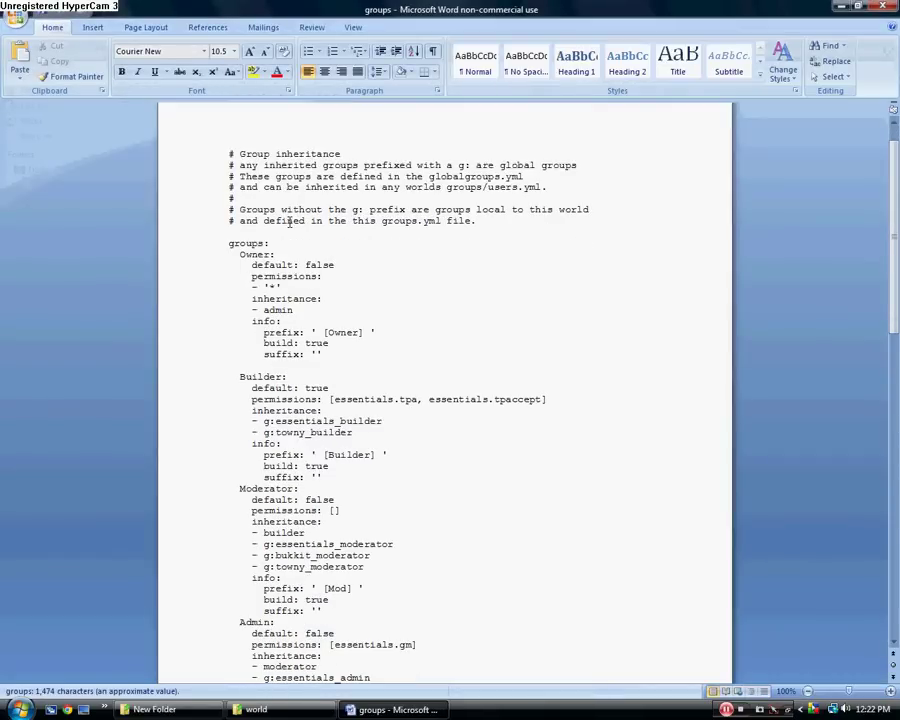
Examine the VIP and God groups at the end of the groups file, highlighting the VIP permissions list
{"action": "scroll", "coordinate": [394, 355], "scroll_direction": "down", "scroll_amount": 20}
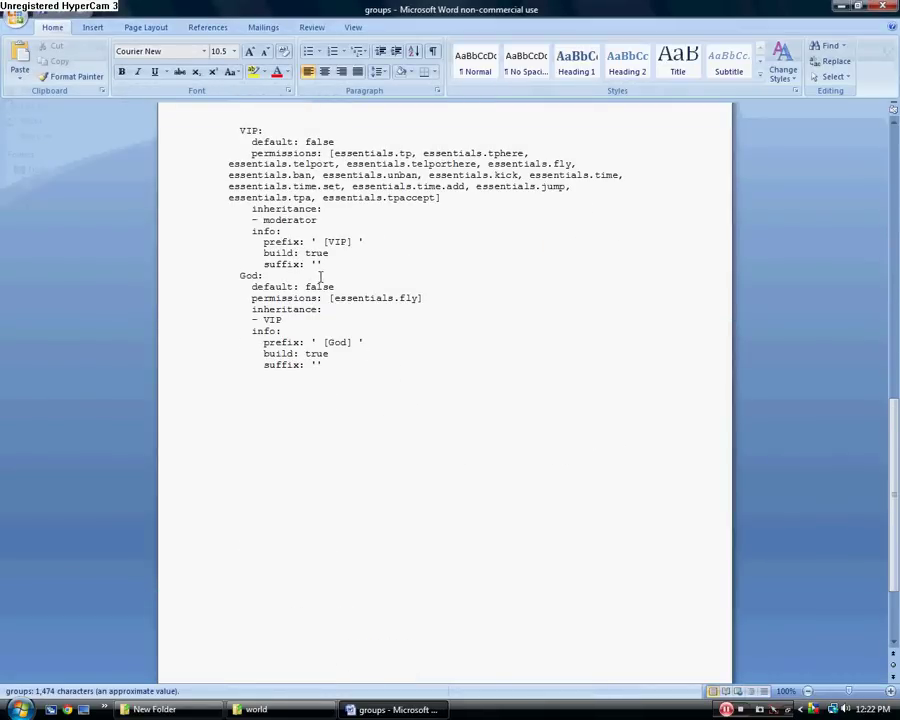
{"action": "scroll", "coordinate": [348, 236], "scroll_direction": "up", "scroll_amount": 2}
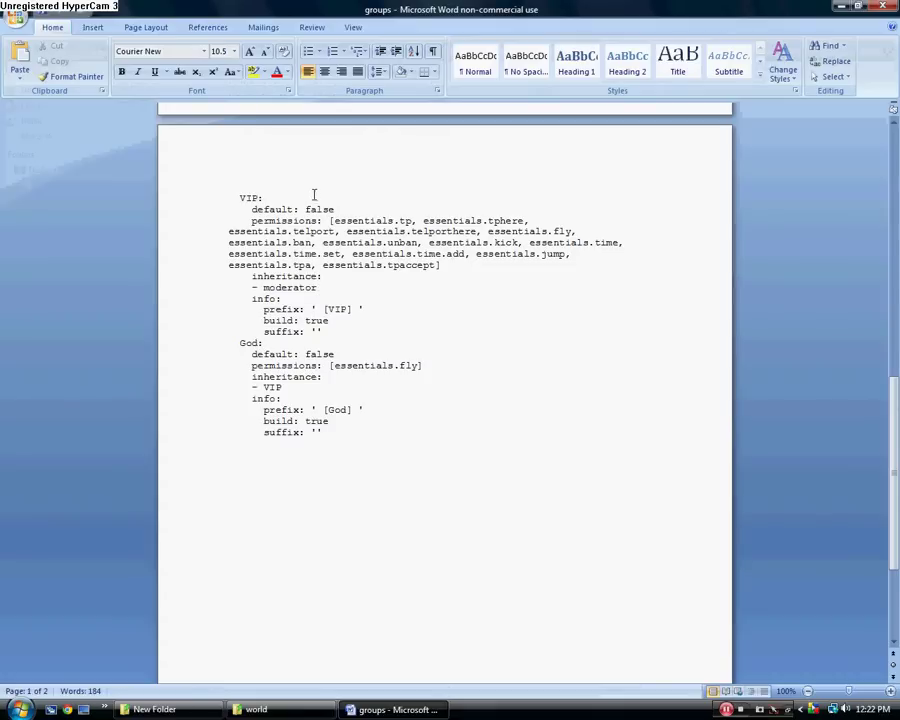
{"action": "left_click_drag", "start_coordinate": [358, 225], "coordinate": [472, 254]}
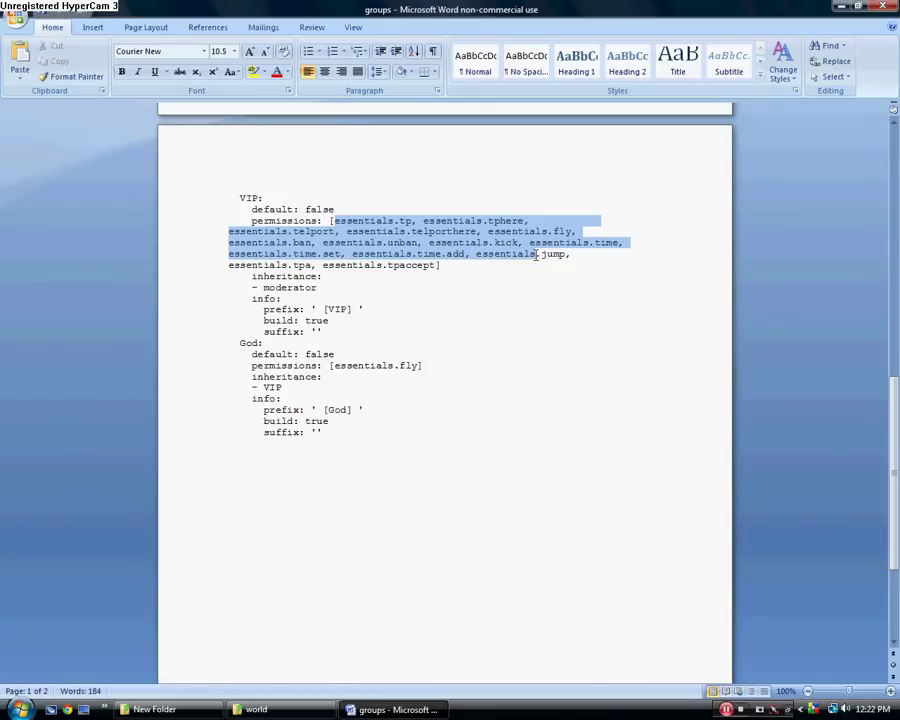
{"action": "left_click", "coordinate": [635, 321]}
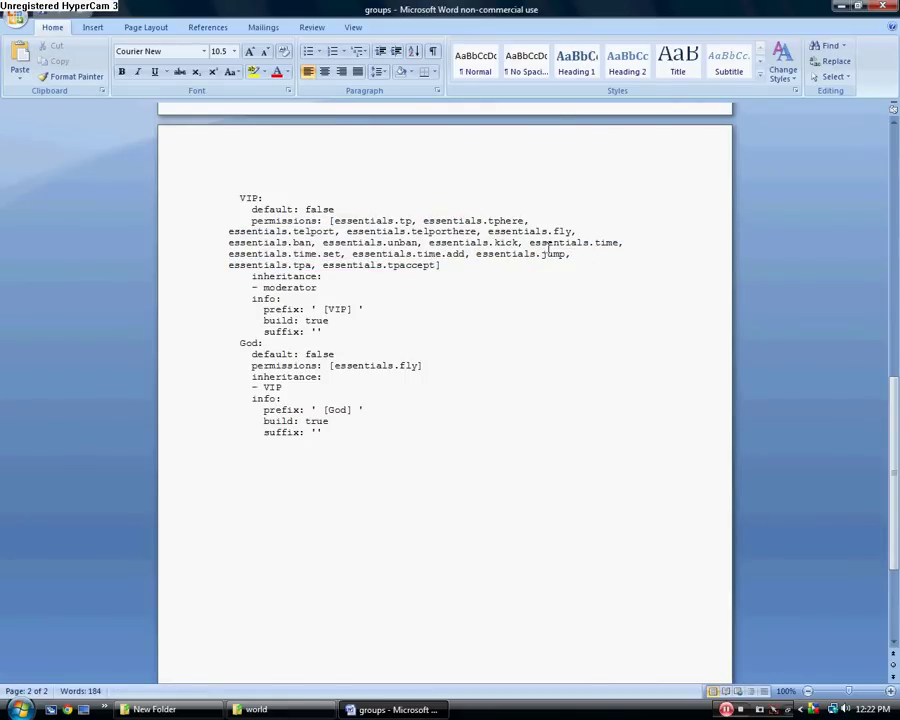
{"action": "scroll", "coordinate": [444, 277], "scroll_direction": "up", "scroll_amount": 1}
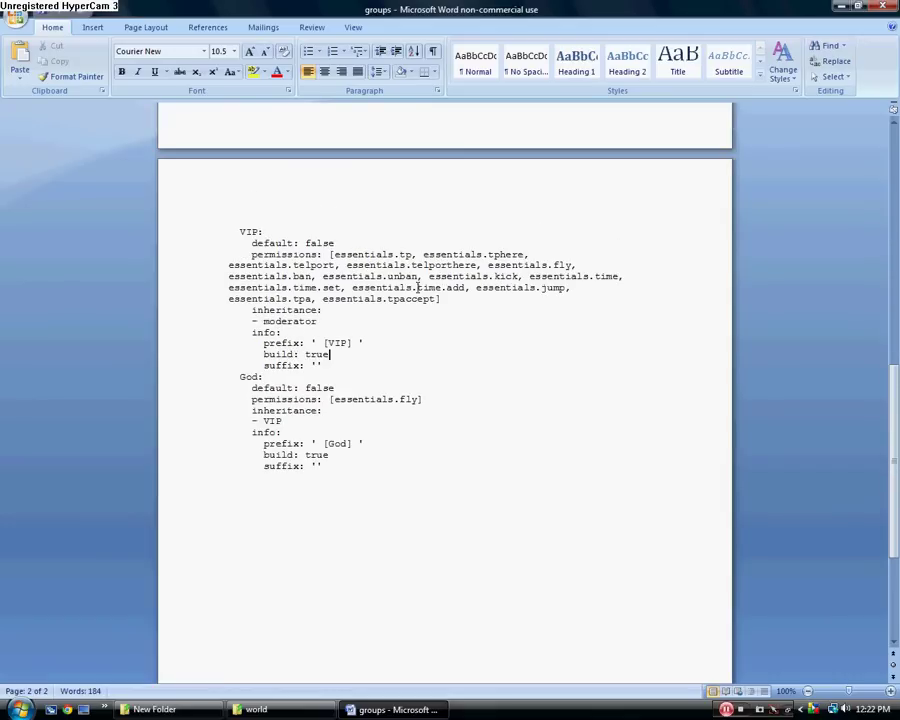
Examine the Admin group in the groups file, highlighting its essentials.gm permission
{"action": "scroll", "coordinate": [313, 310], "scroll_direction": "up", "scroll_amount": 7}
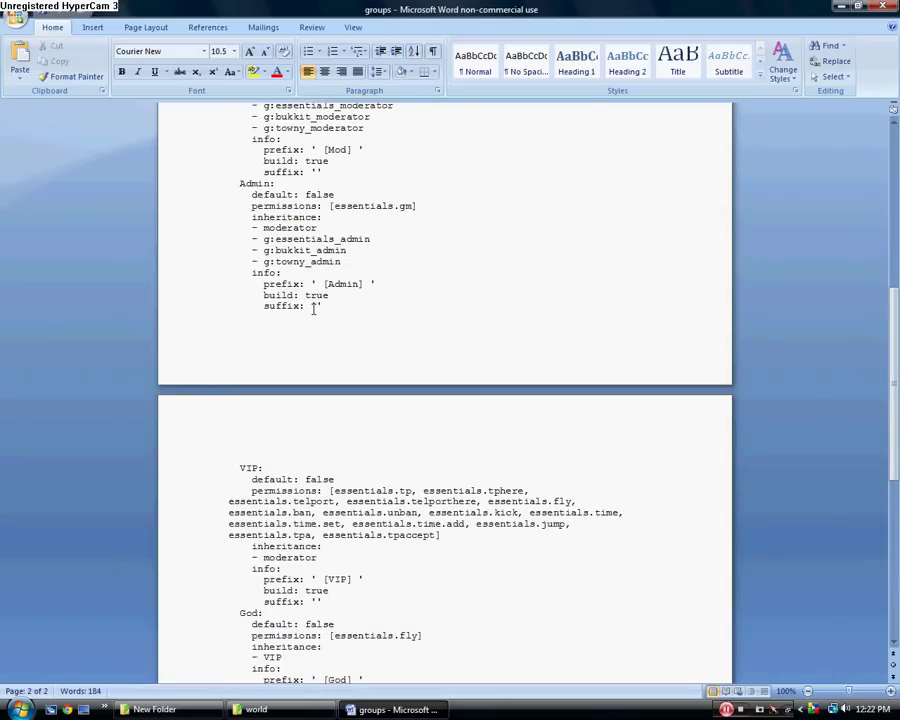
{"action": "scroll", "coordinate": [345, 239], "scroll_direction": "up", "scroll_amount": 2}
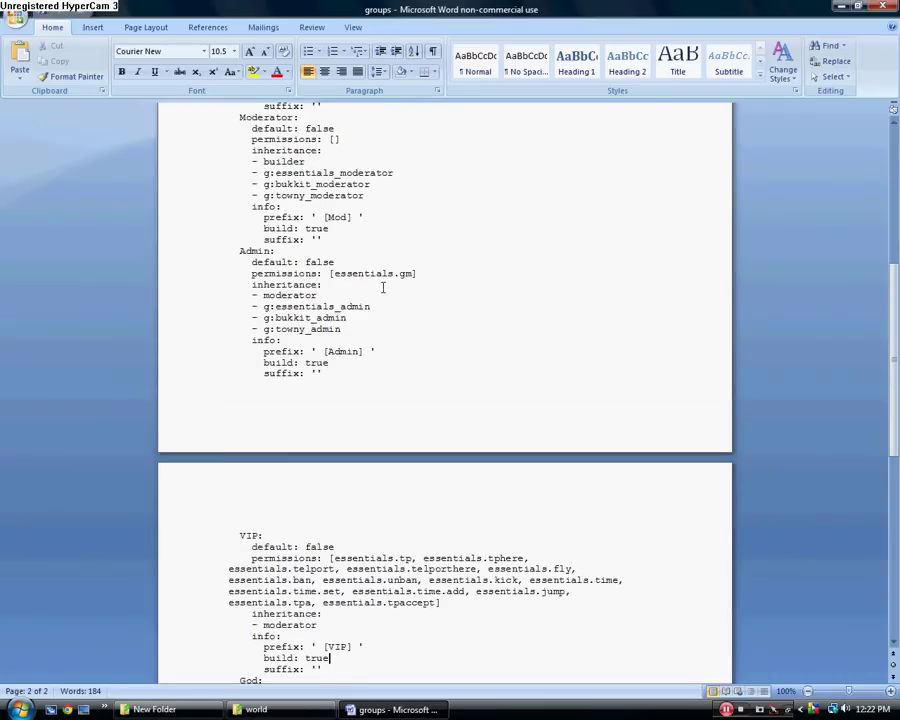
{"action": "left_click_drag", "start_coordinate": [333, 273], "coordinate": [400, 279]}
{"action": "left_click", "coordinate": [446, 315]}
{"action": "scroll", "coordinate": [390, 457], "scroll_direction": "down", "scroll_amount": 1}
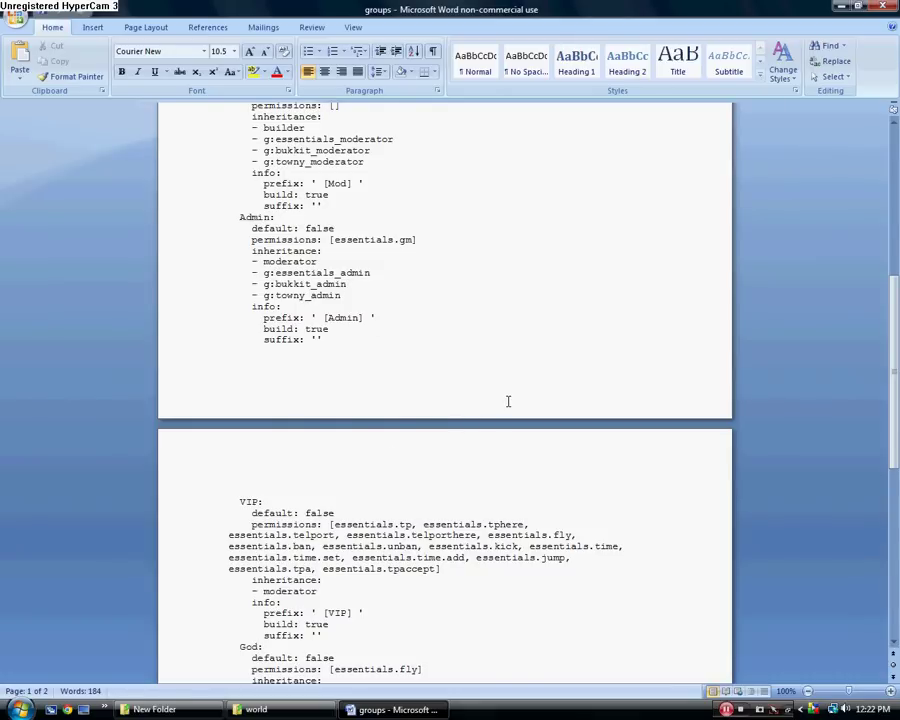
Compare the permissions and inheritance of the VIP group with those of the God group
{"action": "scroll", "coordinate": [424, 432], "scroll_direction": "down", "scroll_amount": 3}
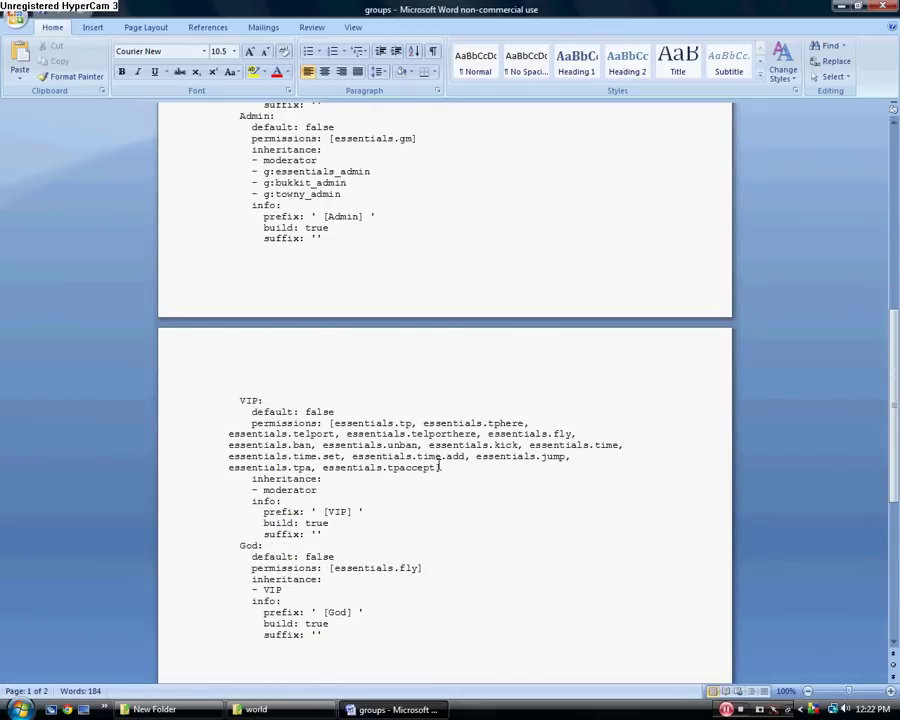
{"action": "scroll", "coordinate": [466, 514], "scroll_direction": "down", "scroll_amount": 2}
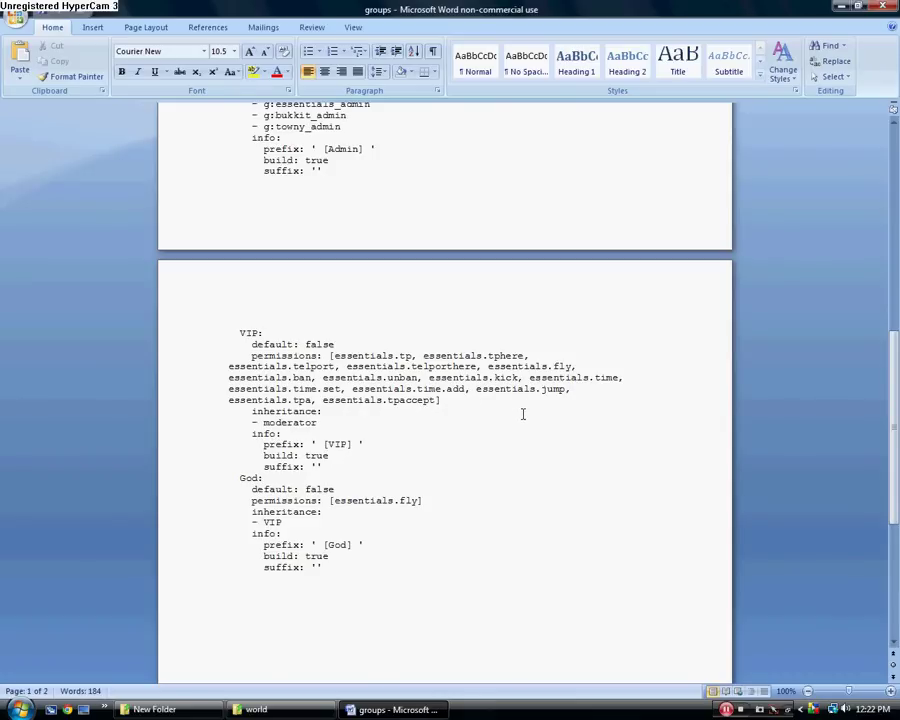
{"action": "scroll", "coordinate": [522, 414], "scroll_direction": "down", "scroll_amount": 2}
{"action": "scroll", "coordinate": [573, 404], "scroll_direction": "down", "scroll_amount": 4}
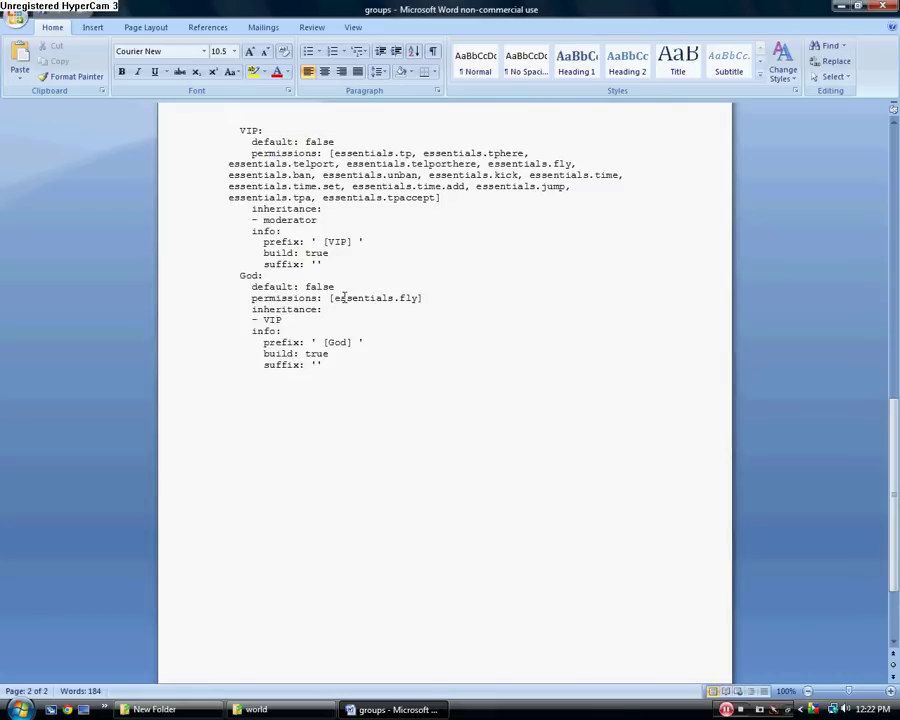
Remove essentials.fly from the VIP group's permissions, then close the groups file and save the changes
{"action": "scroll", "coordinate": [344, 297], "scroll_direction": "up", "scroll_amount": 2}
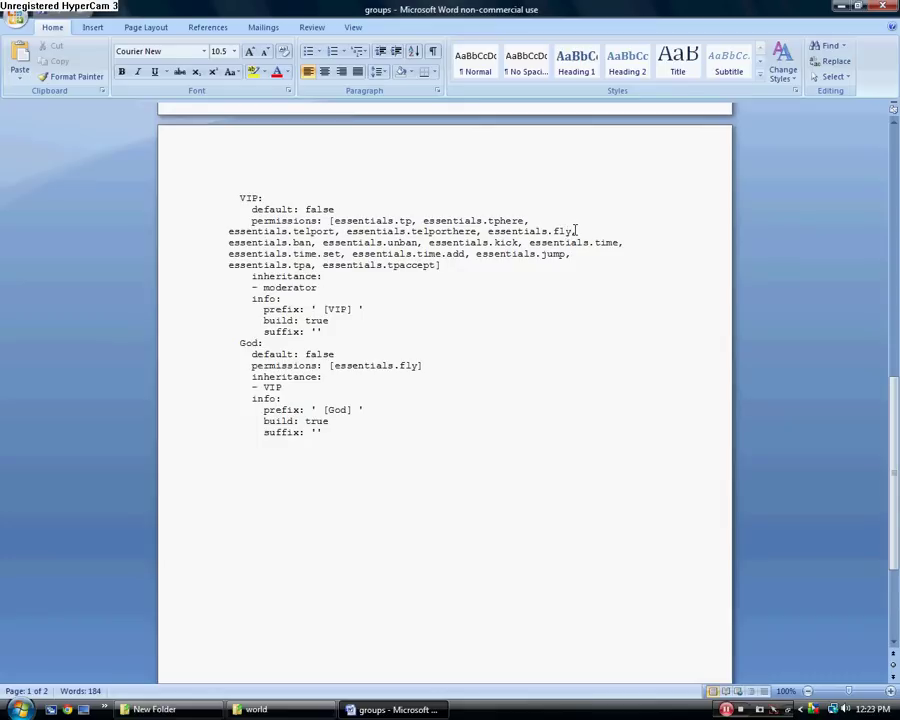
{"action": "left_click_drag", "start_coordinate": [576, 231], "coordinate": [488, 232]}
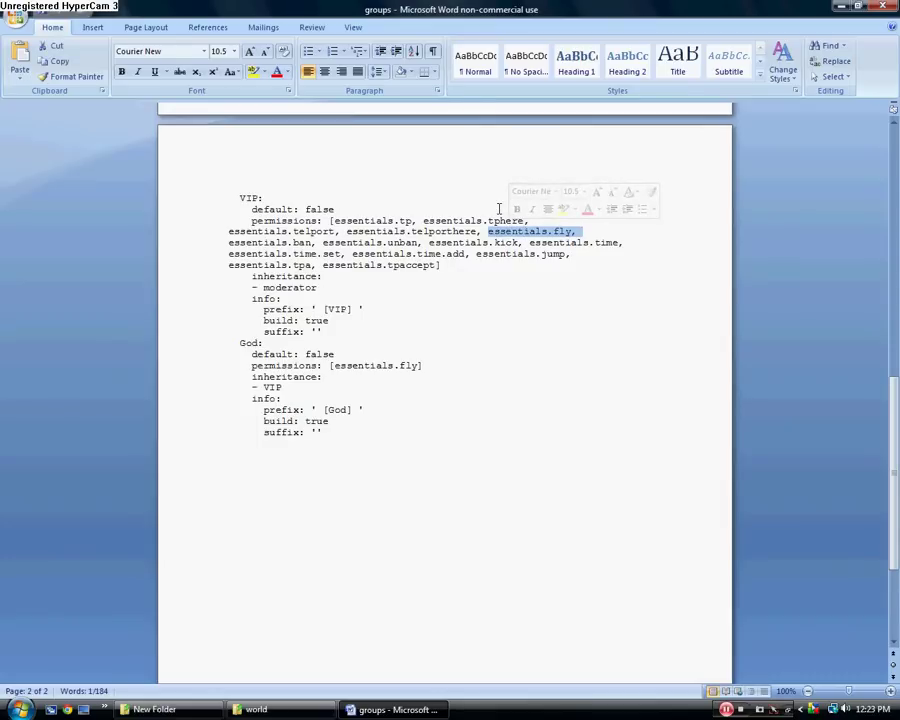
{"action": "key", "text": "Delete"}
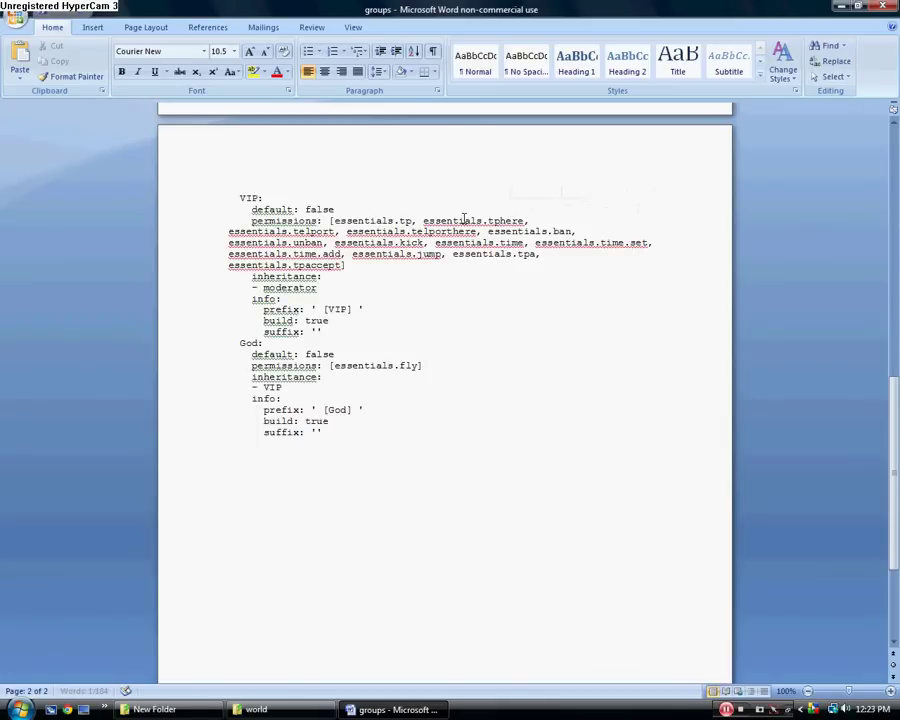
{"action": "left_click", "coordinate": [483, 231]}
{"action": "key", "text": "BackSpace"}
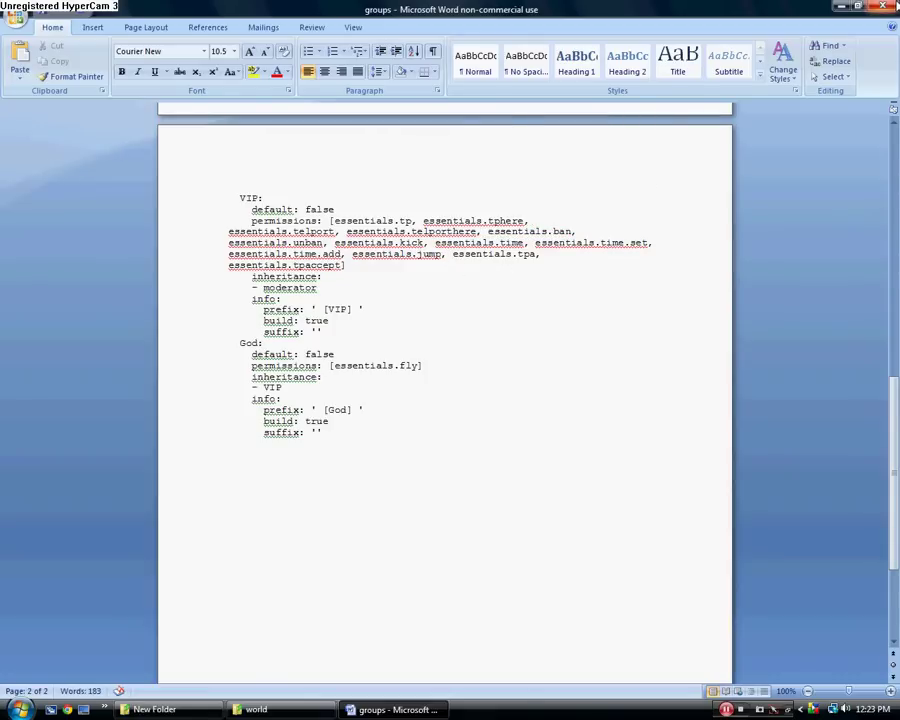
{"action": "left_click", "coordinate": [882, 6]}
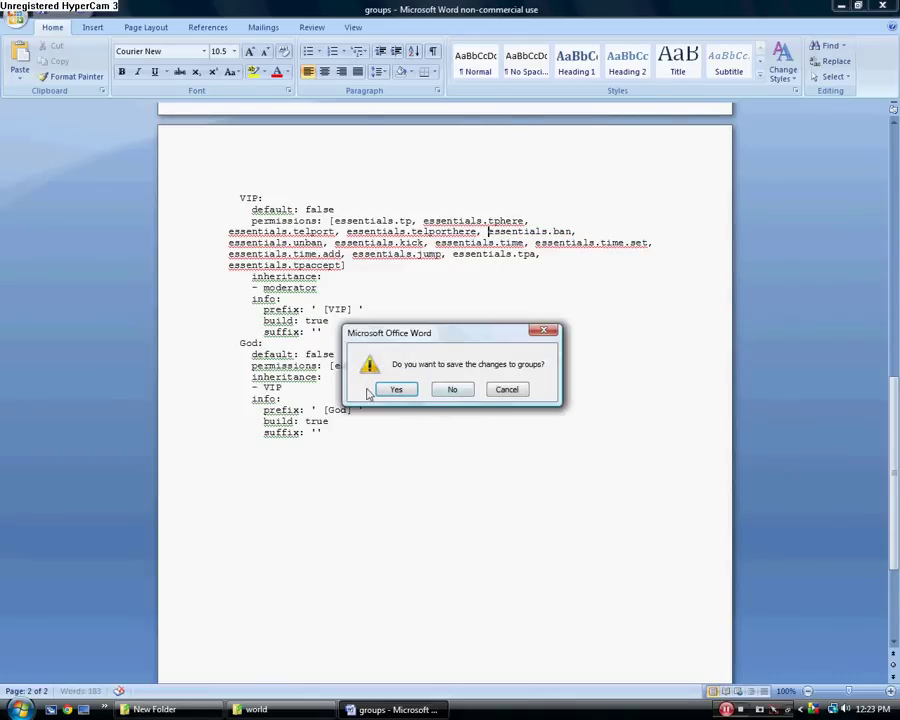
{"action": "left_click", "coordinate": [399, 385]}
{"action": "left_click", "coordinate": [424, 400]}
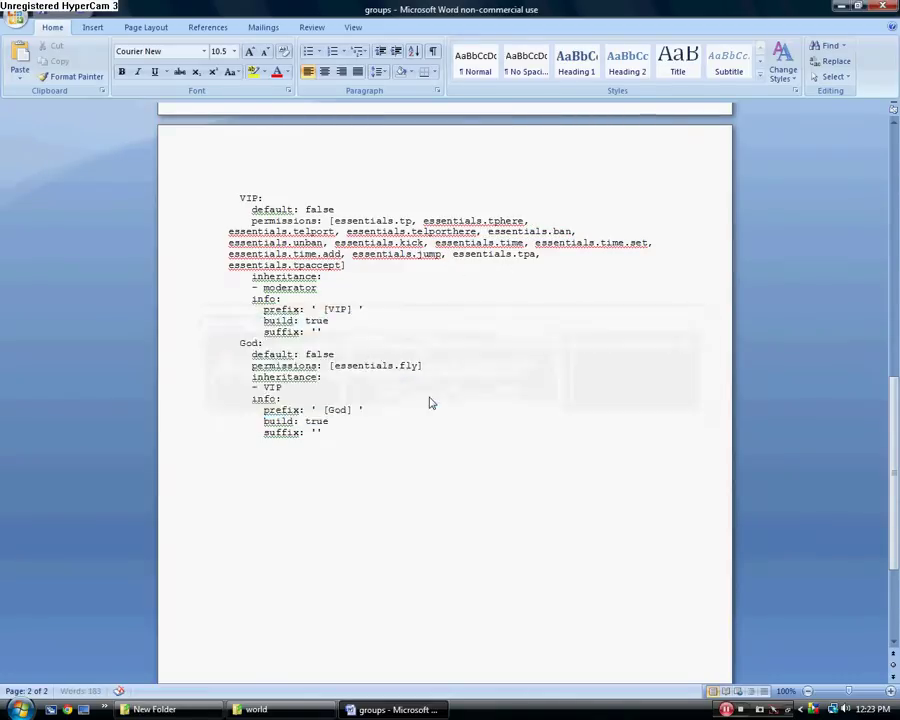
Go back through the GroupManager and plugins folders to the minecraft server folder and close its window
{"action": "left_click", "coordinate": [11, 26]}
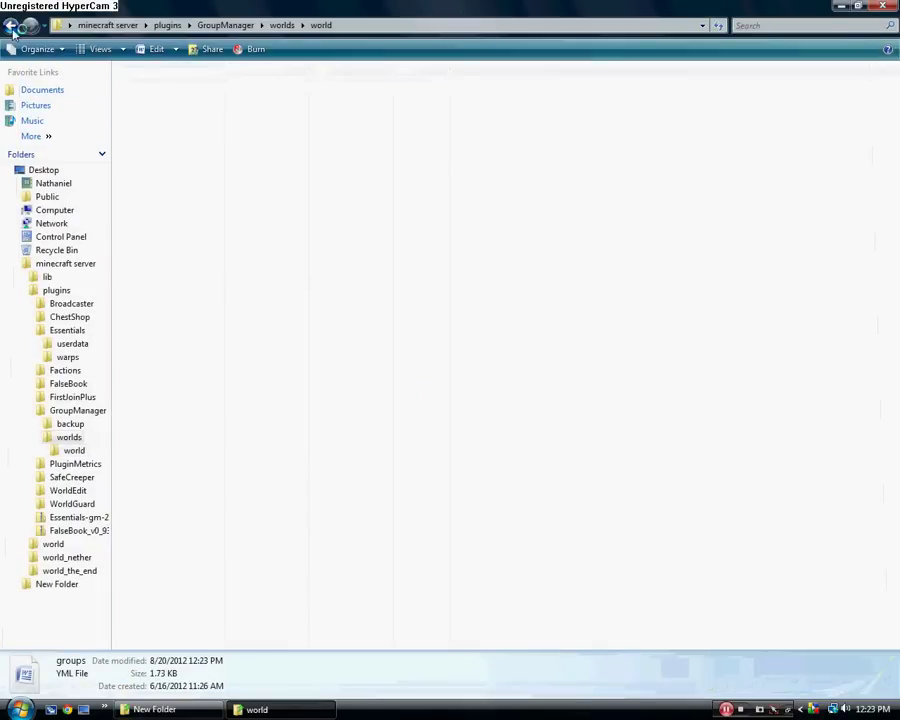
{"action": "left_click", "coordinate": [11, 26]}
{"action": "left_click", "coordinate": [11, 26]}
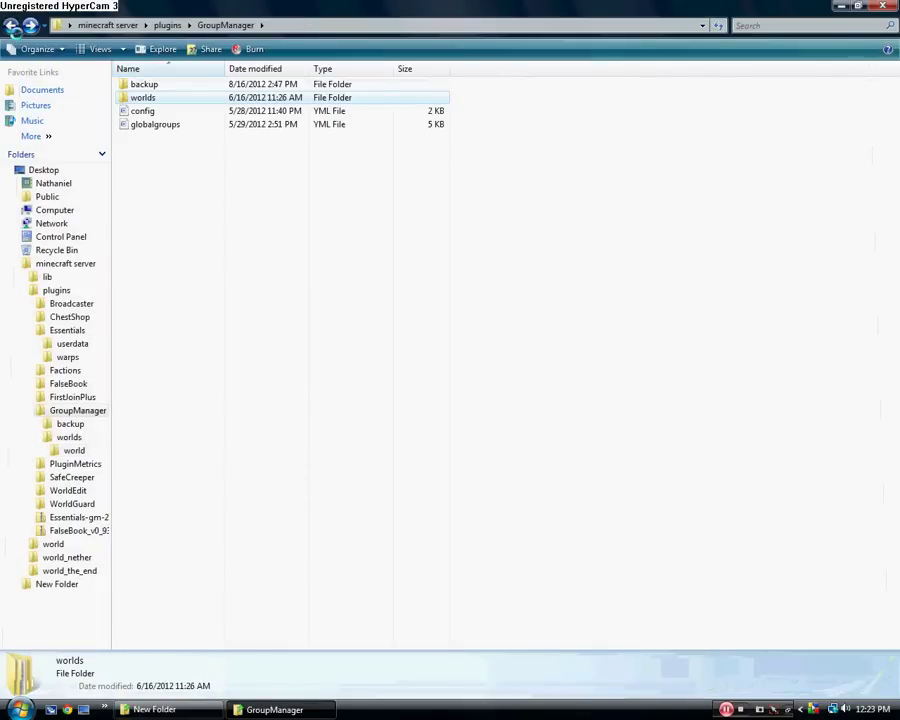
{"action": "left_click", "coordinate": [663, 428]}
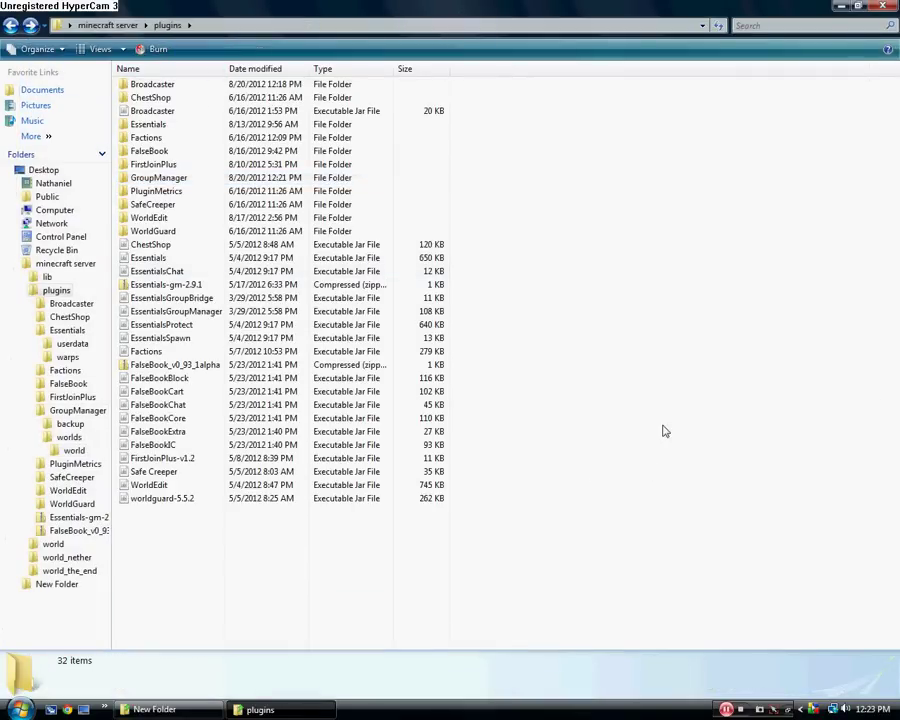
{"action": "left_click", "coordinate": [11, 25]}
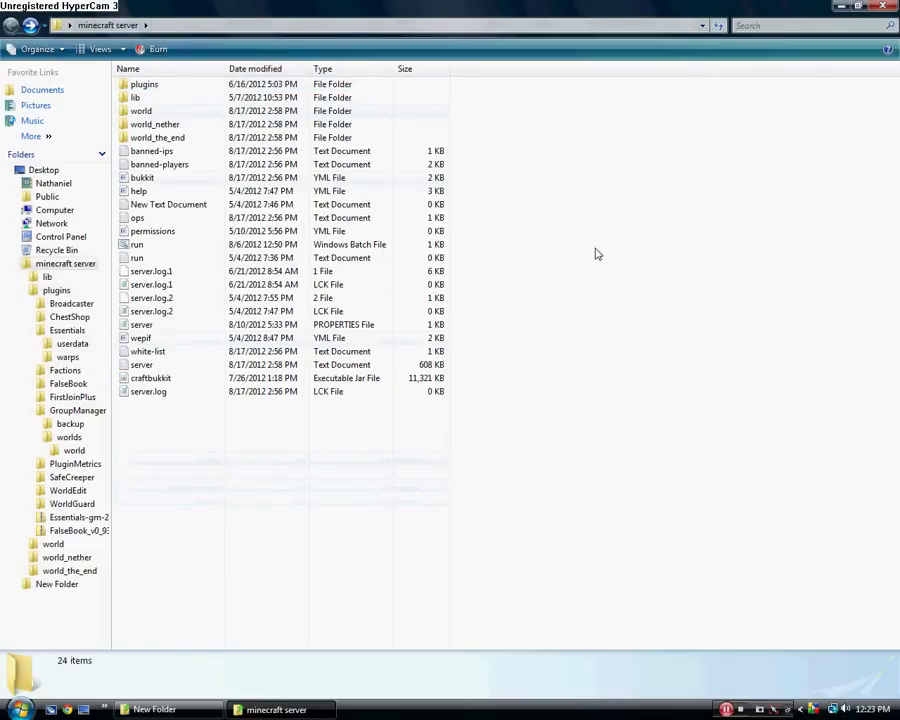
{"action": "left_click", "coordinate": [884, 7]}
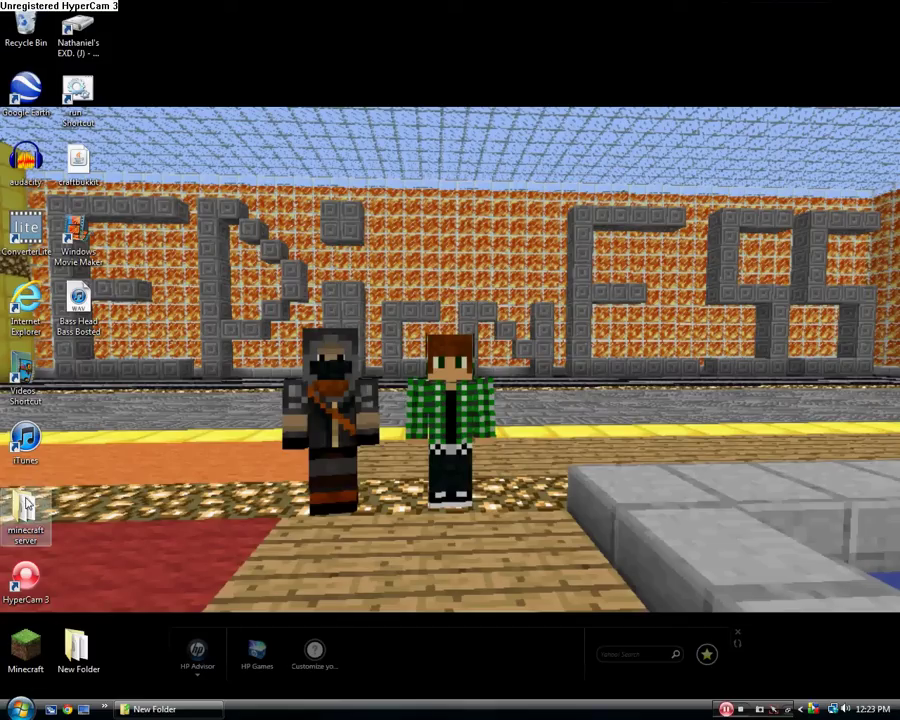
Check the contents of New Folder, close it, and delete New Folder from the desktop
{"action": "double_click", "coordinate": [78, 648]}
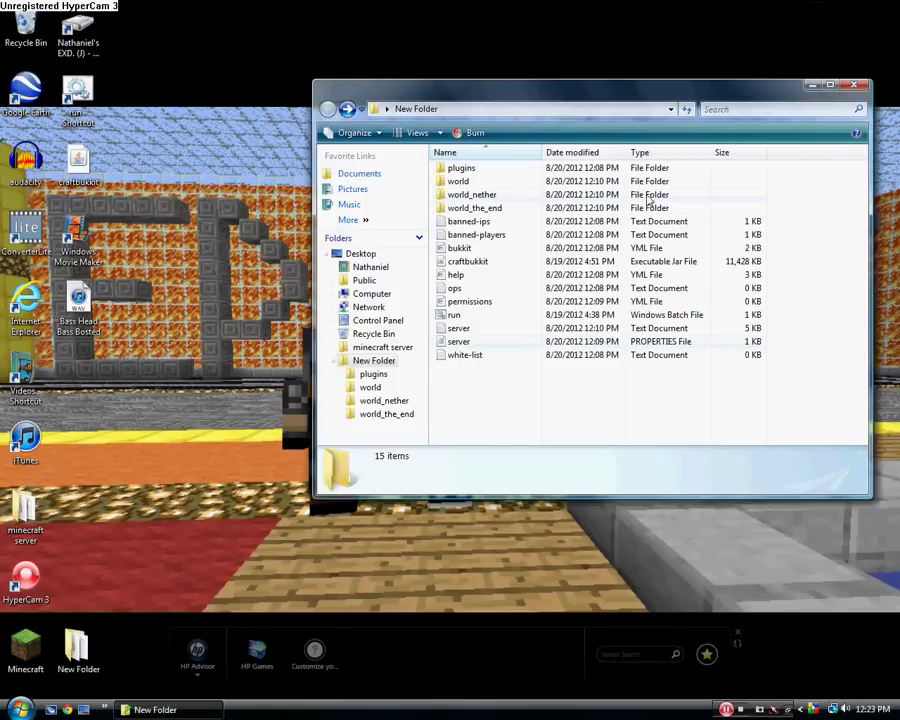
{"action": "double_click", "coordinate": [495, 168]}
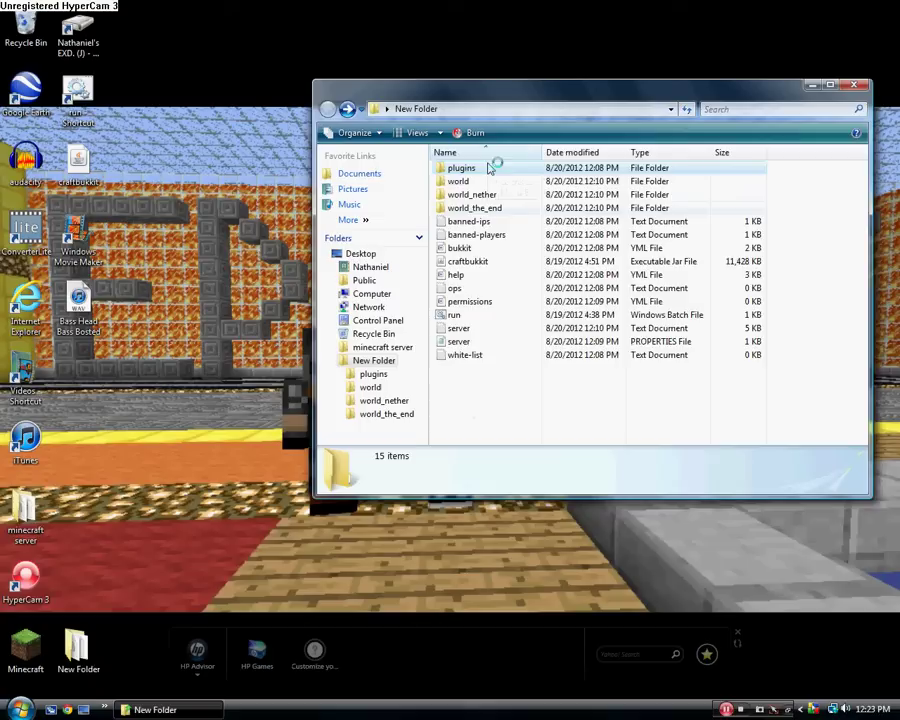
{"action": "left_click", "coordinate": [853, 86]}
{"action": "right_click", "coordinate": [79, 652]}
{"action": "left_click", "coordinate": [105, 604]}
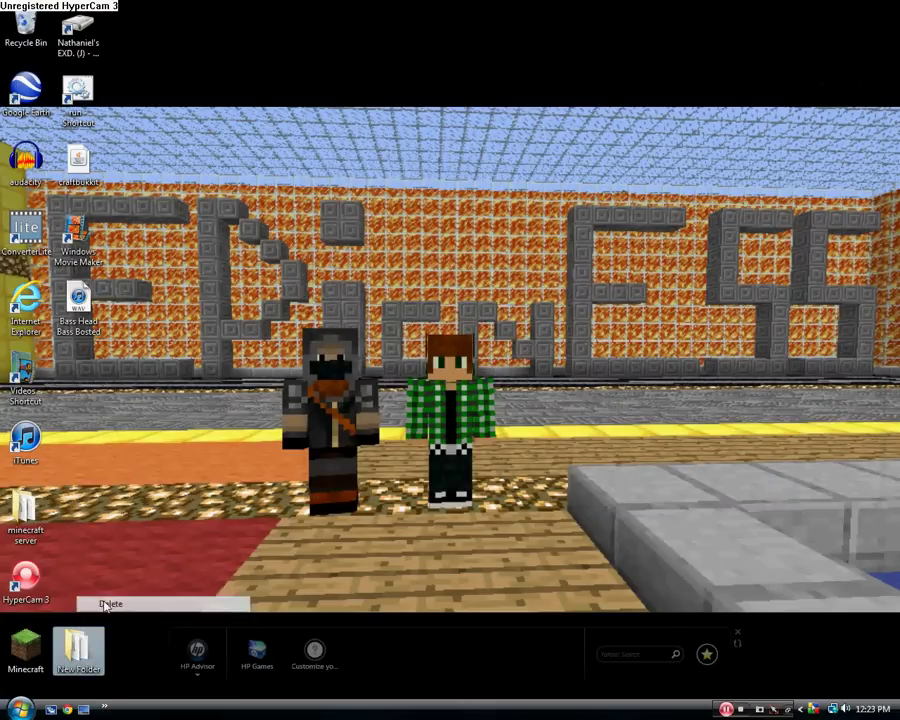
{"action": "left_click", "coordinate": [512, 414]}
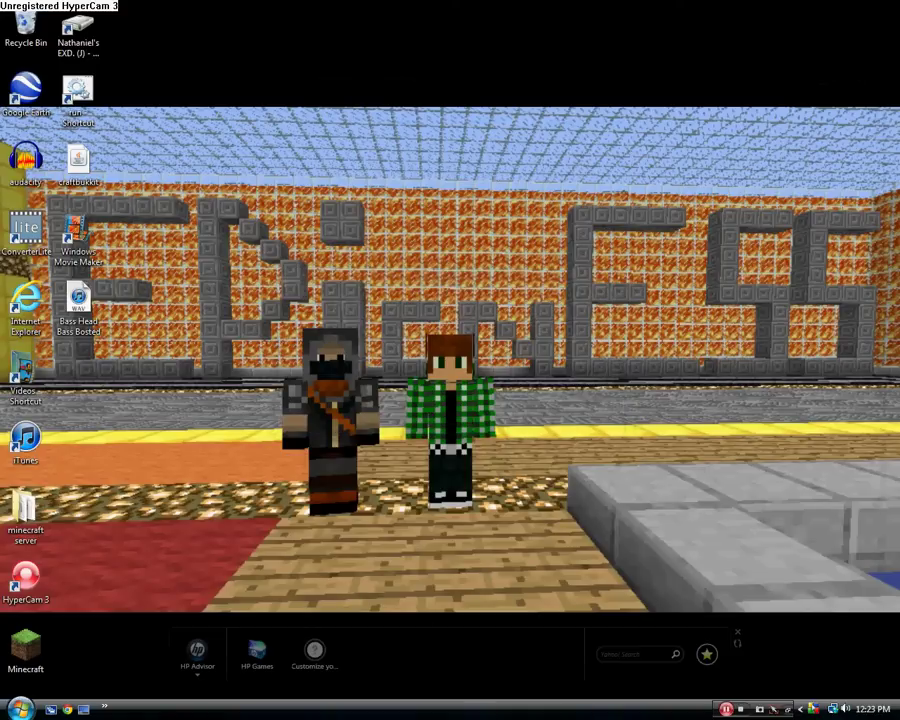
Switch to Internet Explorer and search Google for bukkit, using the corrected spelling for the results
{"action": "key", "text": "super"}
{"action": "key", "text": "super"}
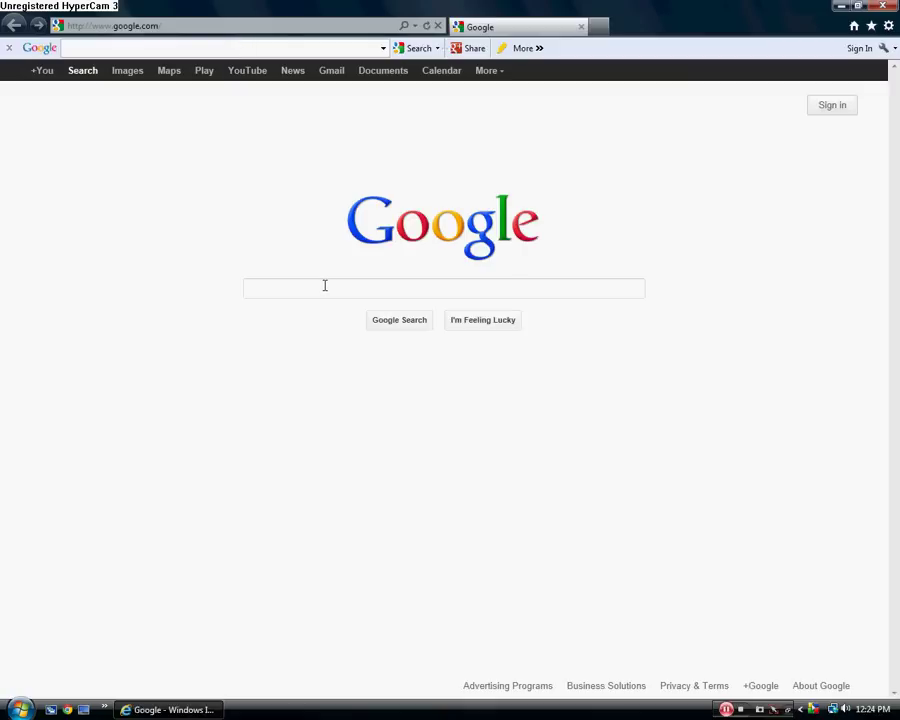
{"action": "left_click", "coordinate": [324, 286]}
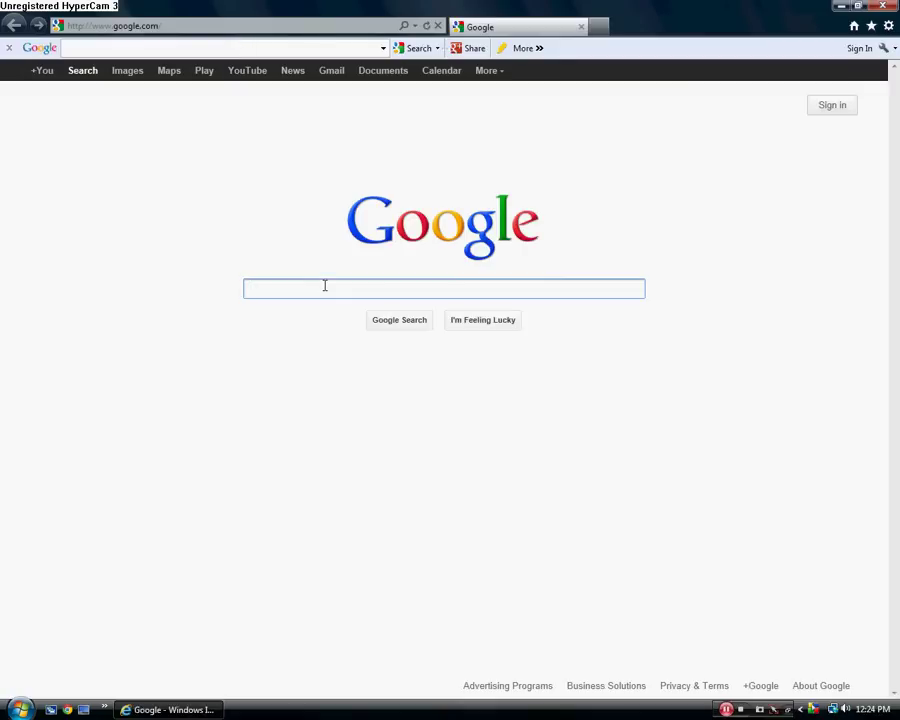
{"action": "type", "text": "bukk"}
{"action": "type", "text": "it"}
{"action": "key", "text": "BackSpace"}
{"action": "key", "text": "BackSpace"}
{"action": "key", "text": "BackSpace"}
{"action": "type", "text": "it"}
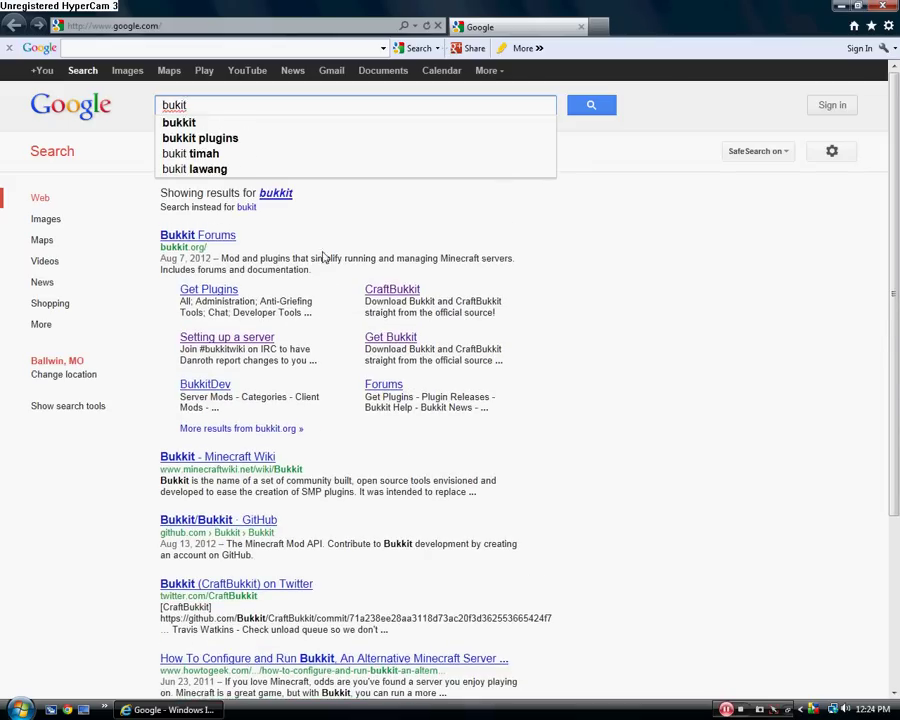
{"action": "left_click", "coordinate": [277, 195]}
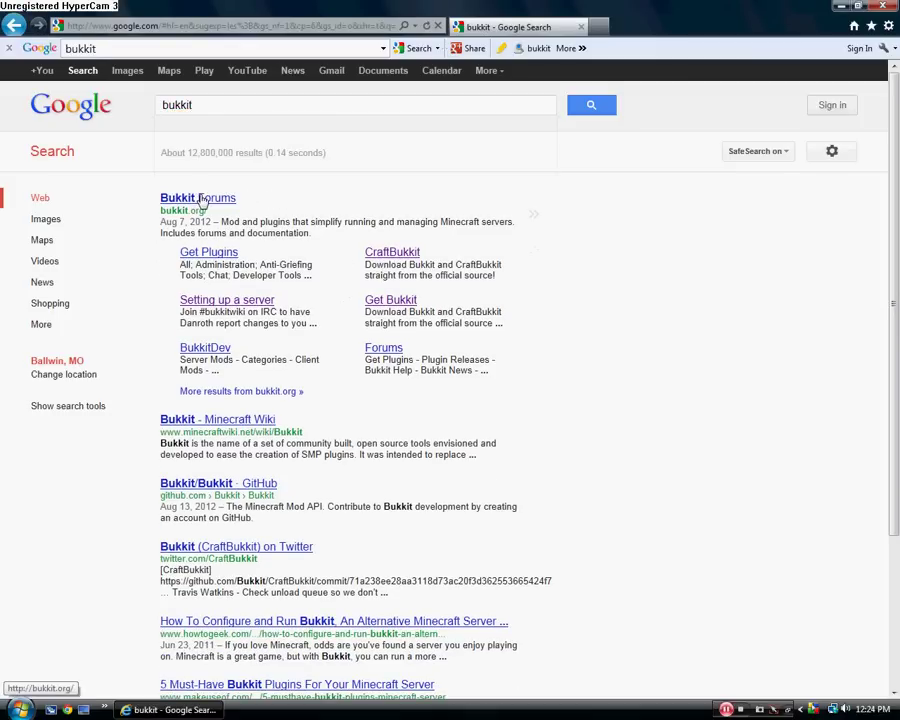
Open the Get Plugins page of the Bukkit site and look through the plugin list
{"action": "left_click", "coordinate": [210, 256]}
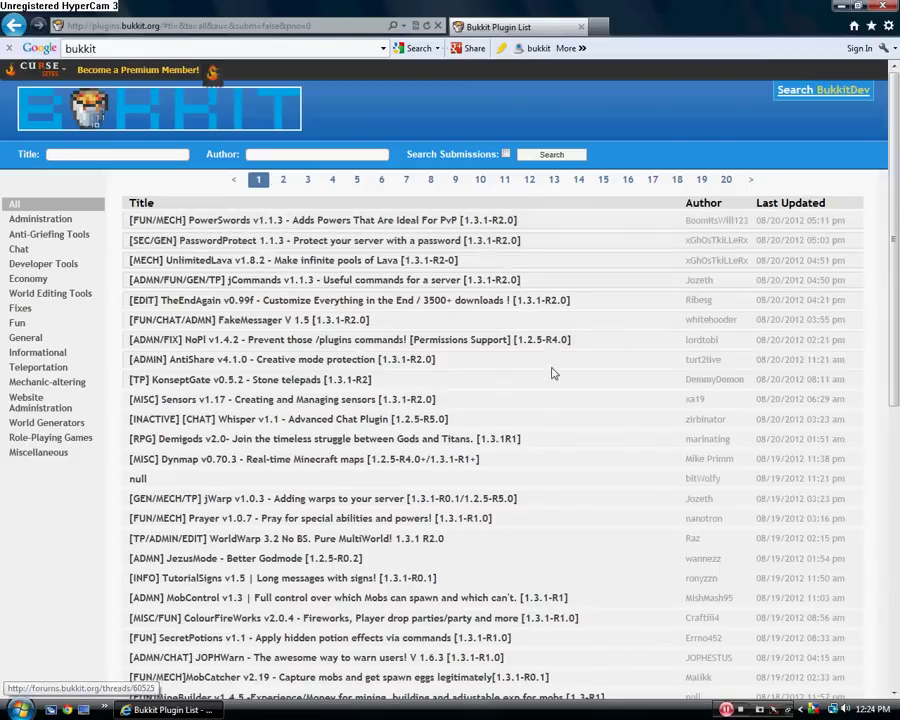
{"action": "scroll", "coordinate": [548, 290], "scroll_direction": "down", "scroll_amount": 5}
{"action": "scroll", "coordinate": [545, 297], "scroll_direction": "down", "scroll_amount": 2}
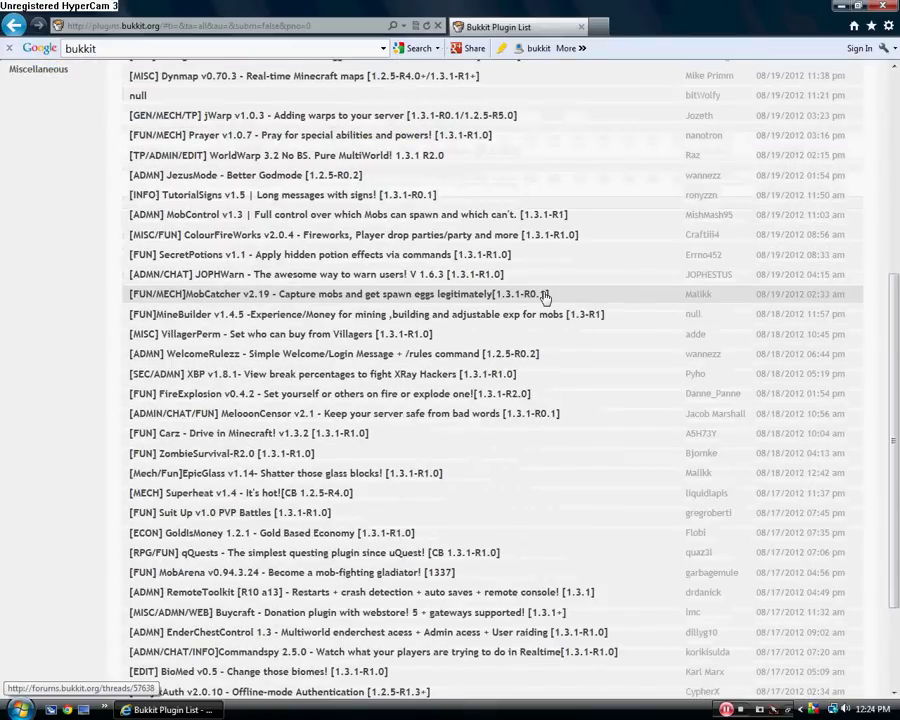
Search the Bukkit plugin list for the title essentials and open the Essentials 2.9.3 thread
{"action": "scroll", "coordinate": [472, 369], "scroll_direction": "down", "scroll_amount": 3}
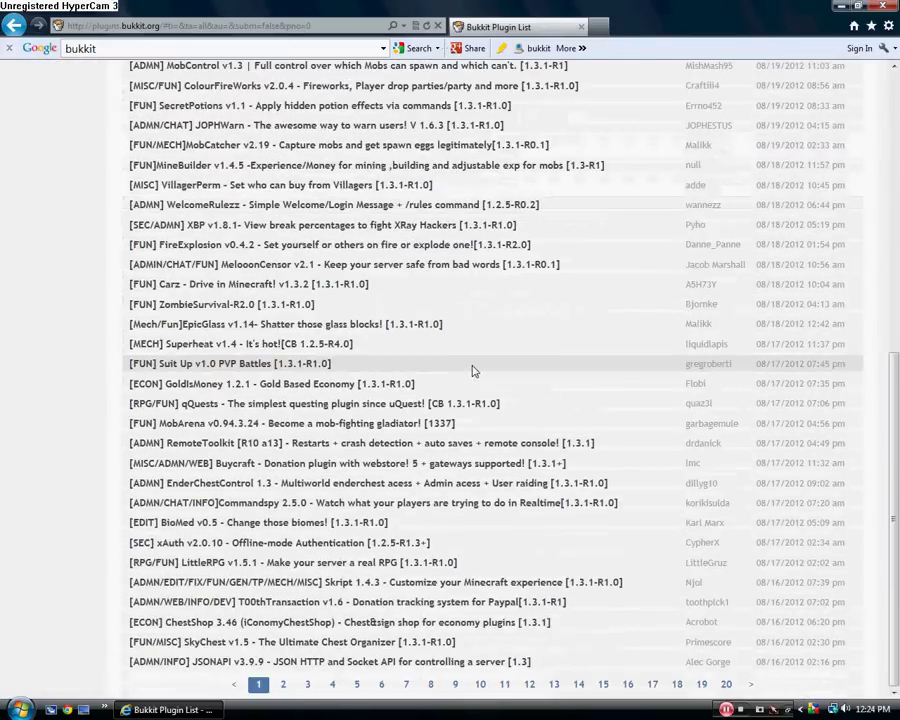
{"action": "scroll", "coordinate": [478, 362], "scroll_direction": "up", "scroll_amount": 9}
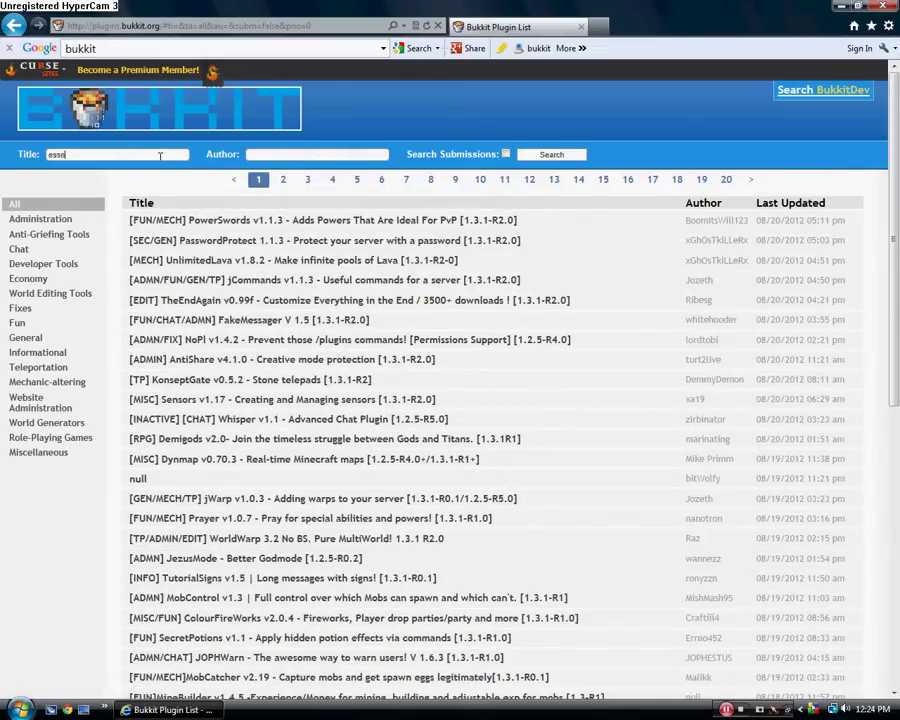
{"action": "key", "text": "Return"}
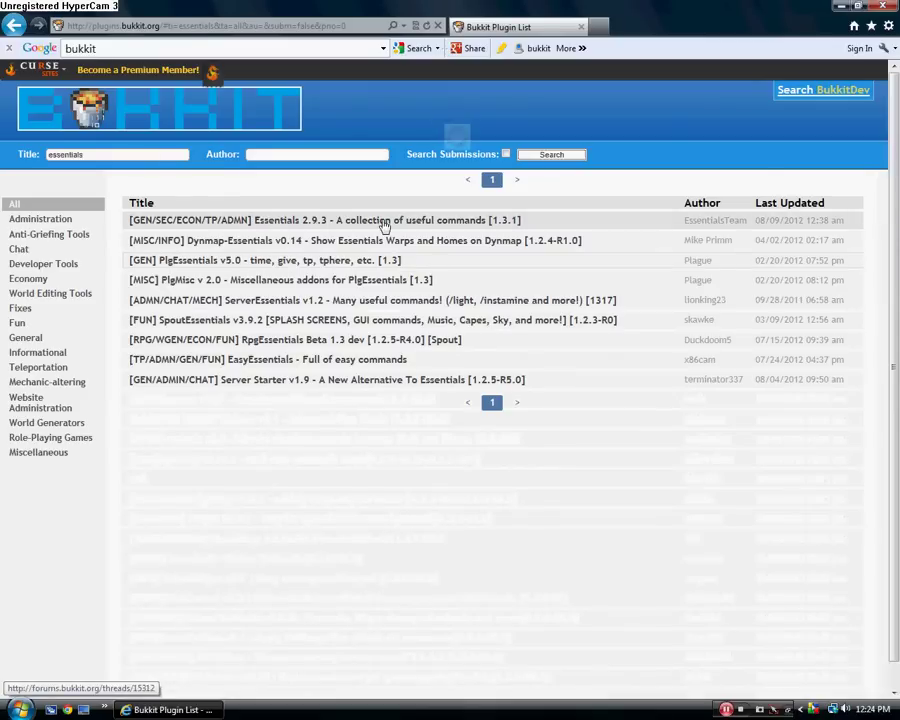
{"action": "left_click", "coordinate": [457, 225]}
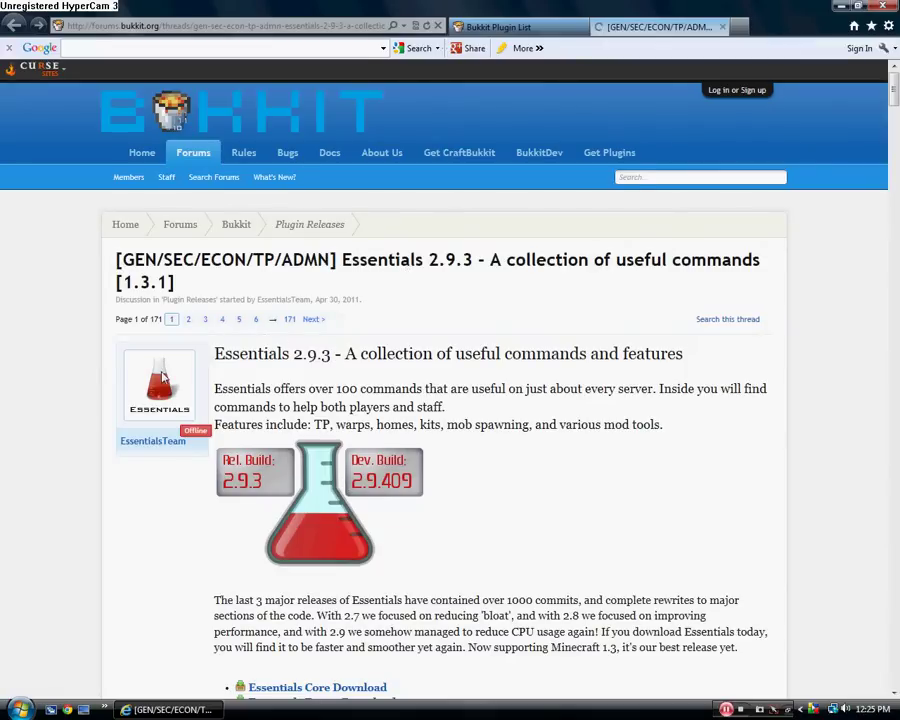
Download the Essentials Core archive Essentials-2.9.3.zip to the desktop and close all browser tabs
{"action": "scroll", "coordinate": [288, 497], "scroll_direction": "down", "scroll_amount": 3}
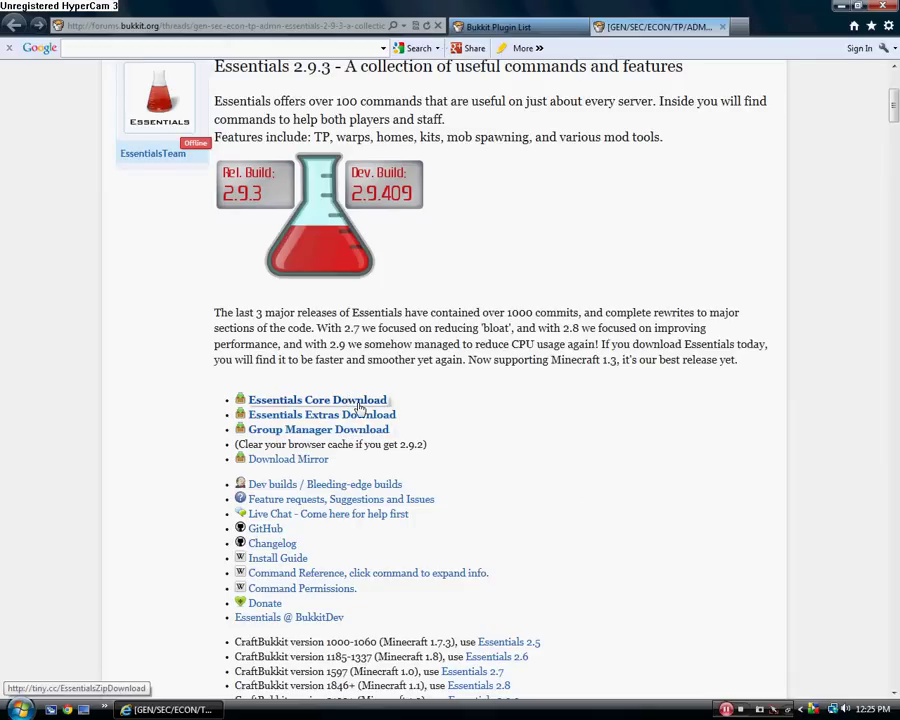
{"action": "scroll", "coordinate": [364, 406], "scroll_direction": "up", "scroll_amount": 2}
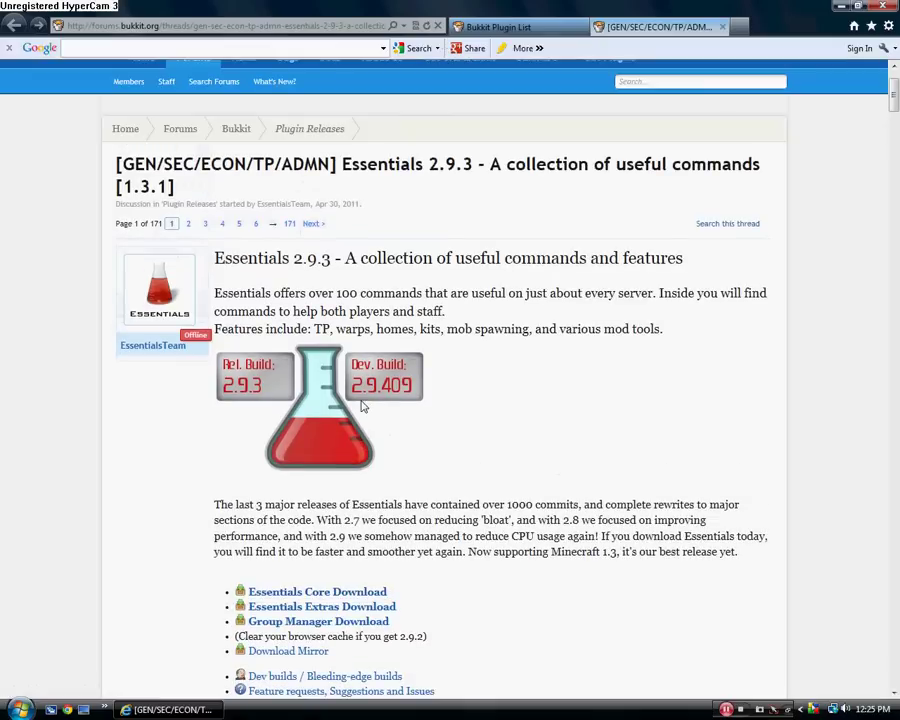
{"action": "left_click", "coordinate": [380, 492]}
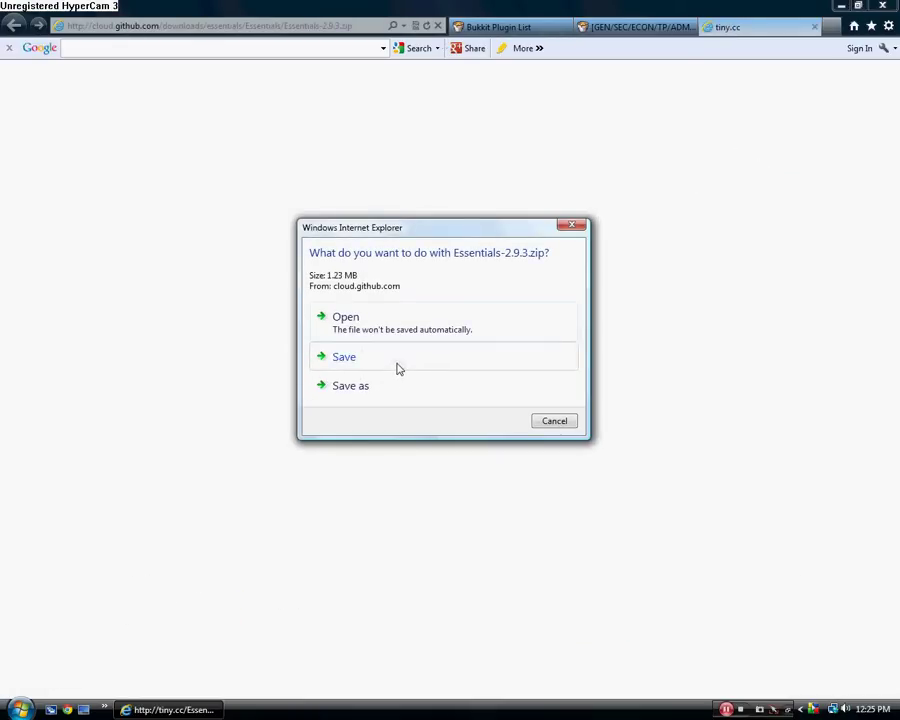
{"action": "left_click", "coordinate": [395, 386]}
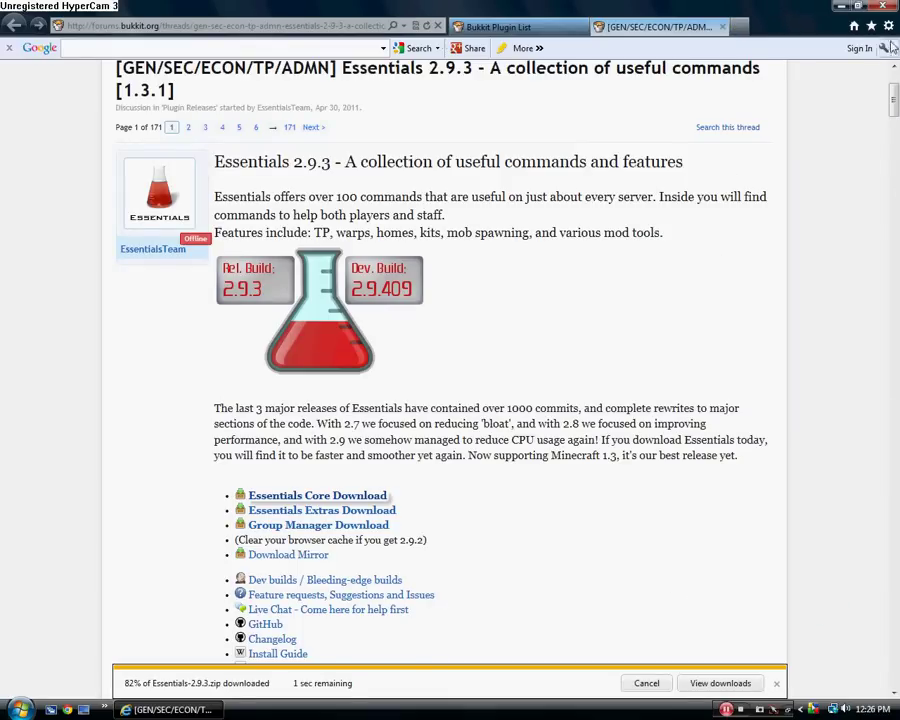
{"action": "left_click", "coordinate": [884, 6]}
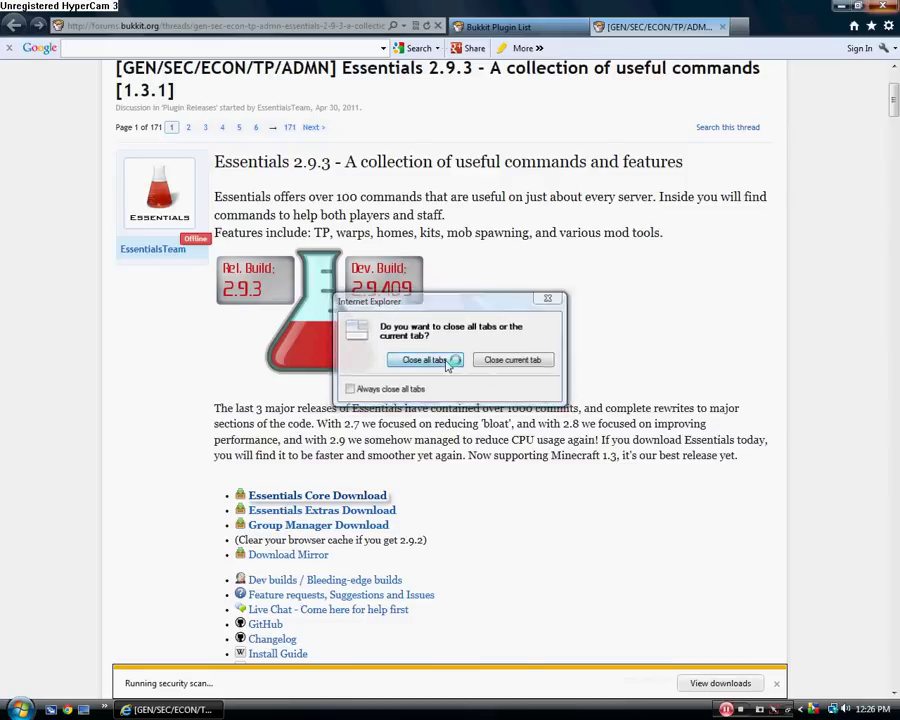
{"action": "left_click", "coordinate": [447, 362]}
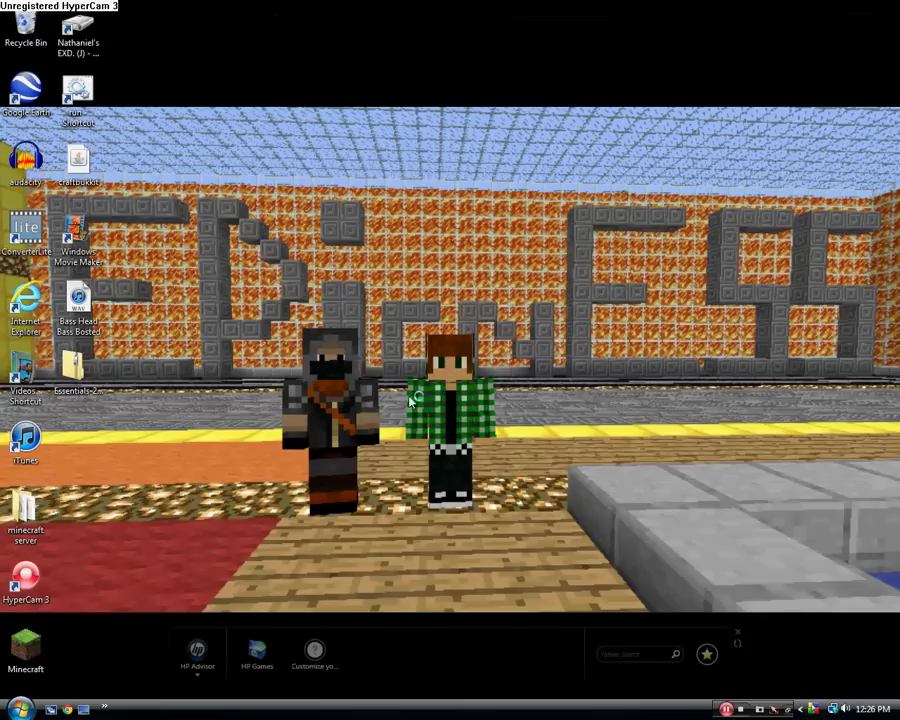
Try to move the four Essentials jar files out of the Essentials-2.9.3 archive to the desktop, and close the archive window
{"action": "left_click", "coordinate": [83, 372]}
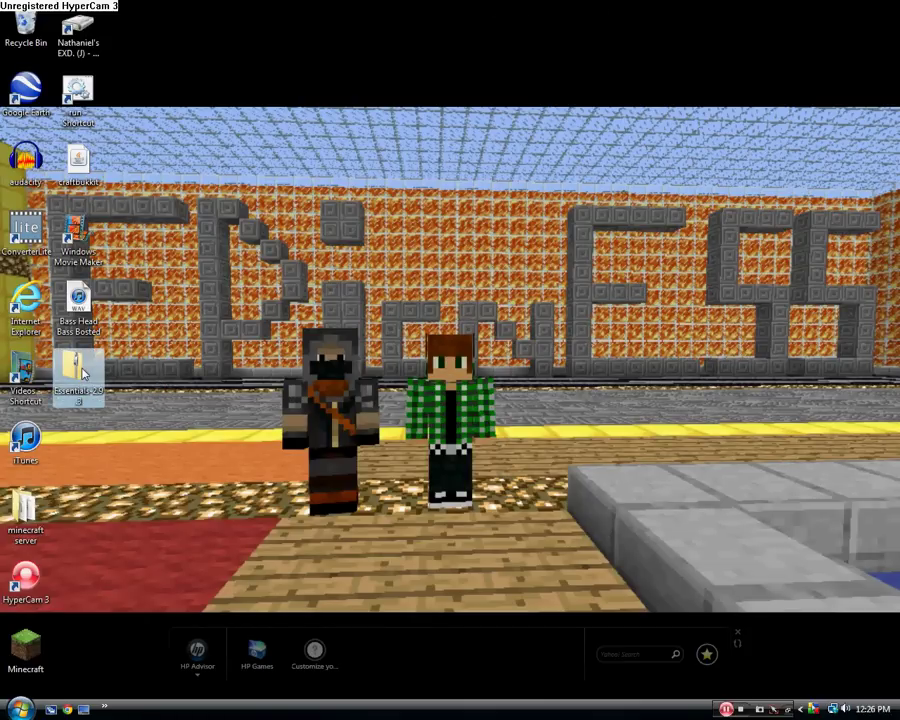
{"action": "right_click", "coordinate": [83, 372]}
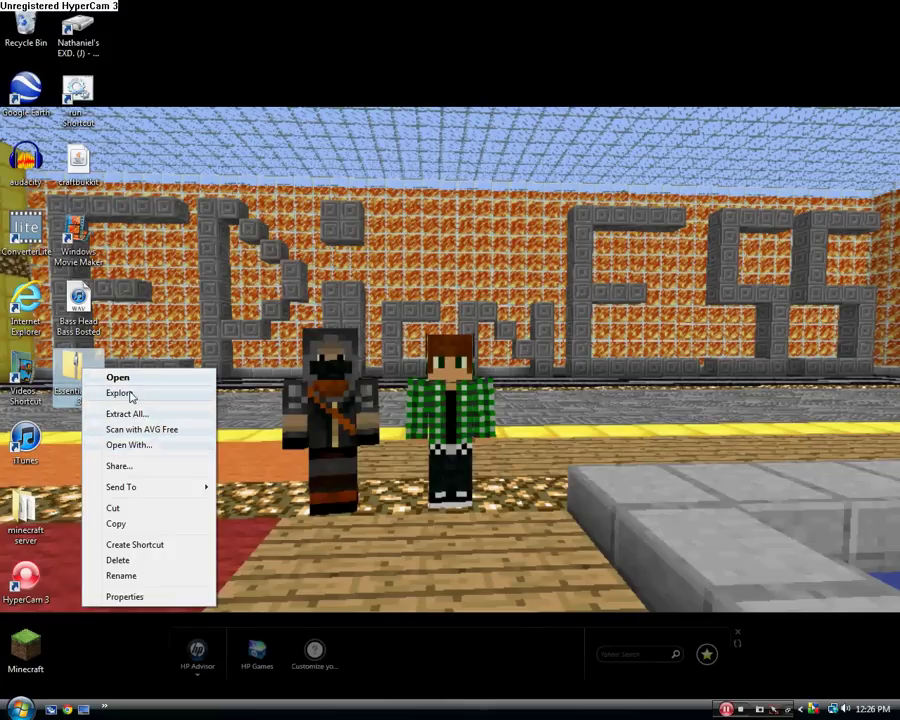
{"action": "left_click", "coordinate": [120, 393]}
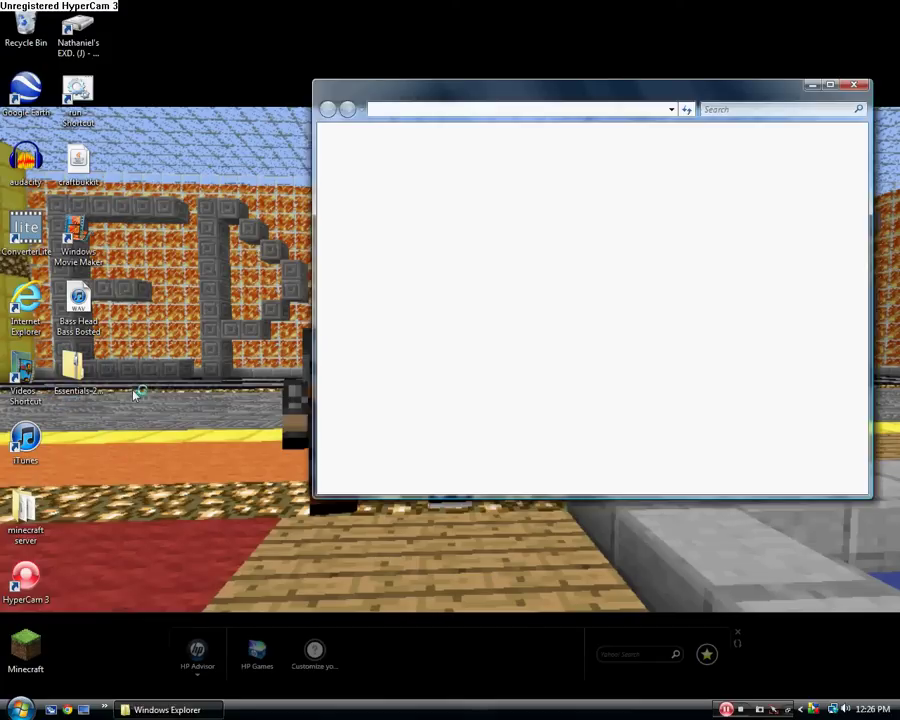
{"action": "left_click_drag", "start_coordinate": [493, 235], "coordinate": [487, 178]}
{"action": "right_click", "coordinate": [498, 192]}
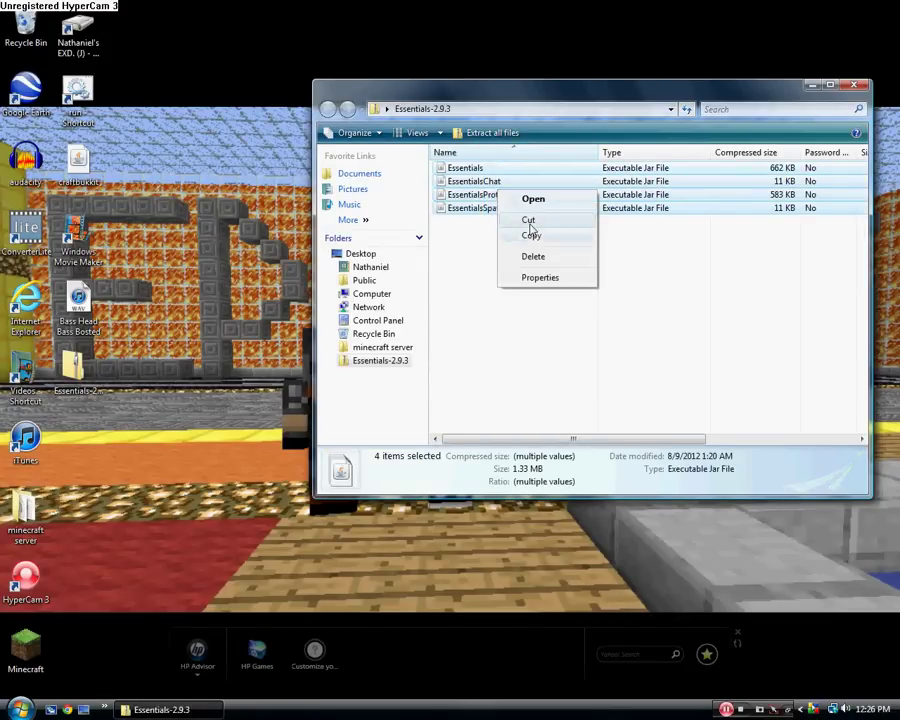
{"action": "left_click", "coordinate": [531, 235]}
{"action": "right_click", "coordinate": [191, 314]}
{"action": "left_click", "coordinate": [225, 371]}
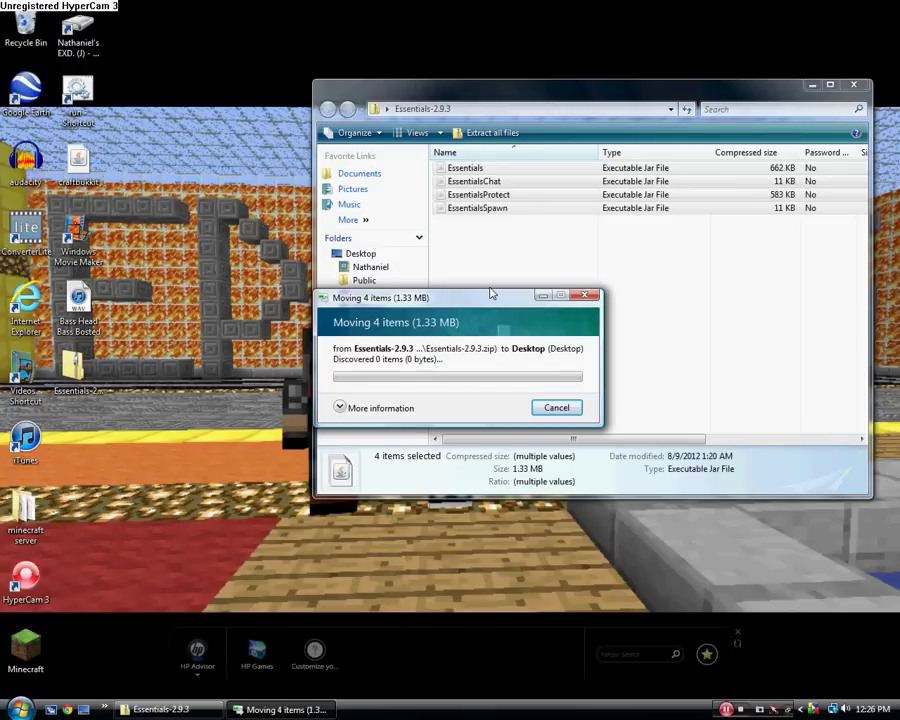
{"action": "left_click", "coordinate": [584, 303]}
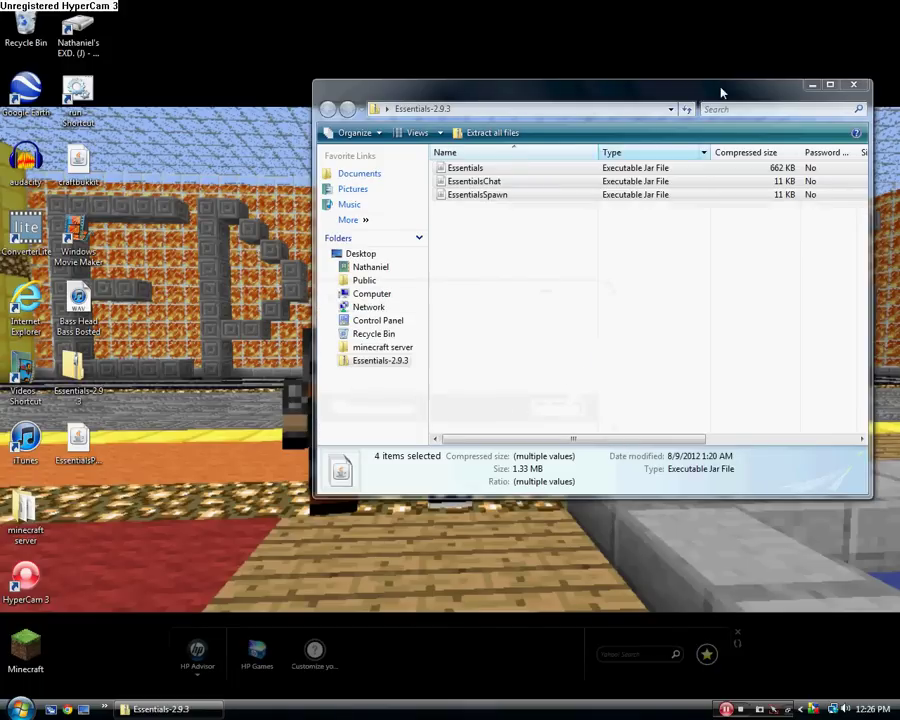
{"action": "left_click", "coordinate": [852, 87]}
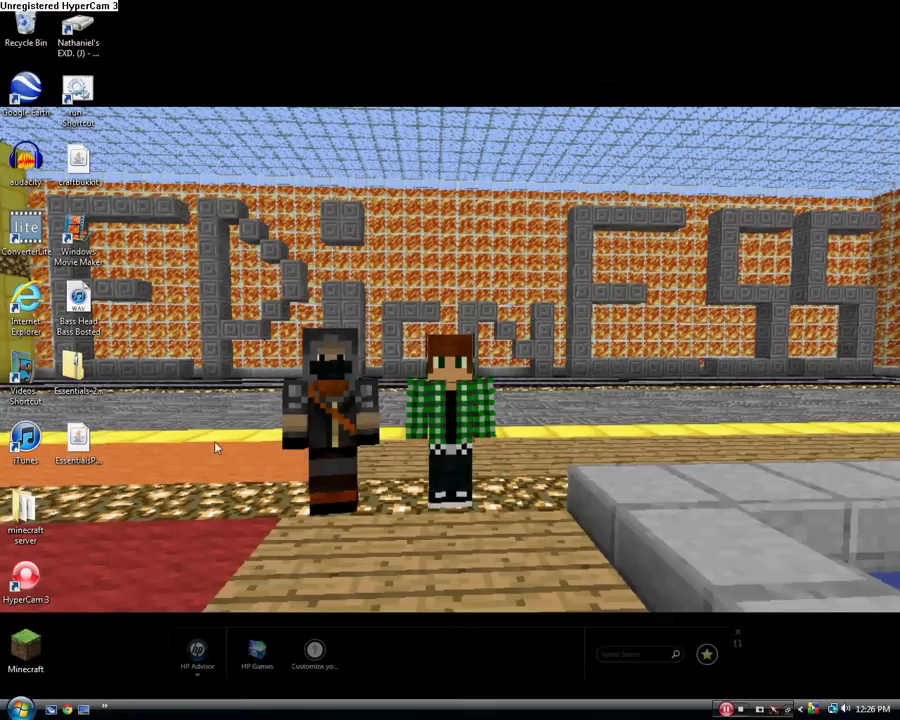
Put EssentialsProtect back into the Essentials-2.9.3 archive, delete its desktop copy, and check the archive's contents
{"action": "left_click_drag", "start_coordinate": [72, 403], "coordinate": [72, 380]}
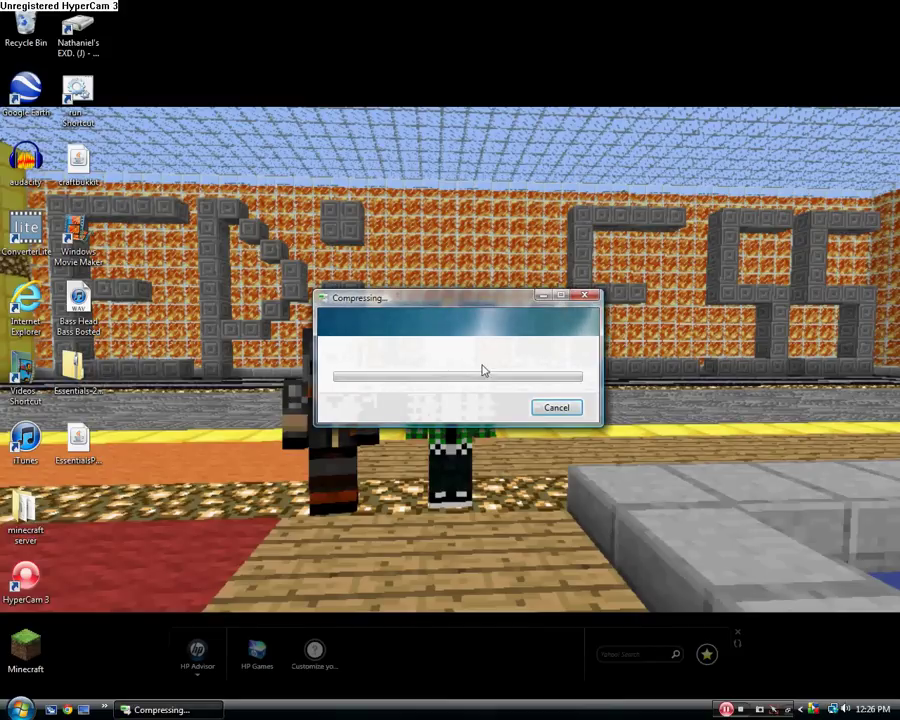
{"action": "double_click", "coordinate": [80, 368]}
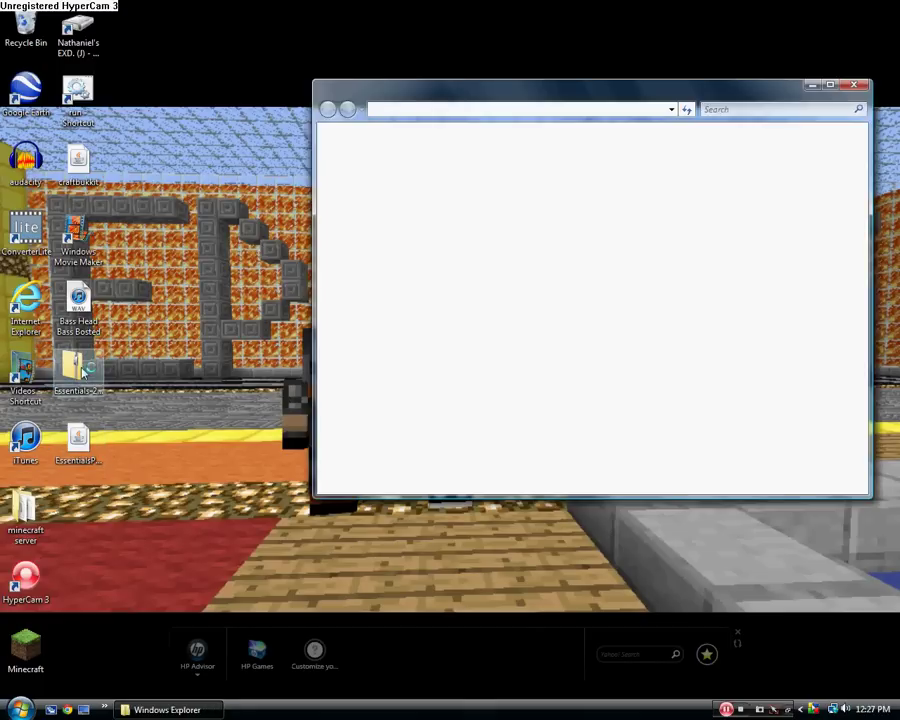
{"action": "left_click", "coordinate": [854, 85]}
{"action": "left_click_drag", "start_coordinate": [80, 462], "coordinate": [25, 25]}
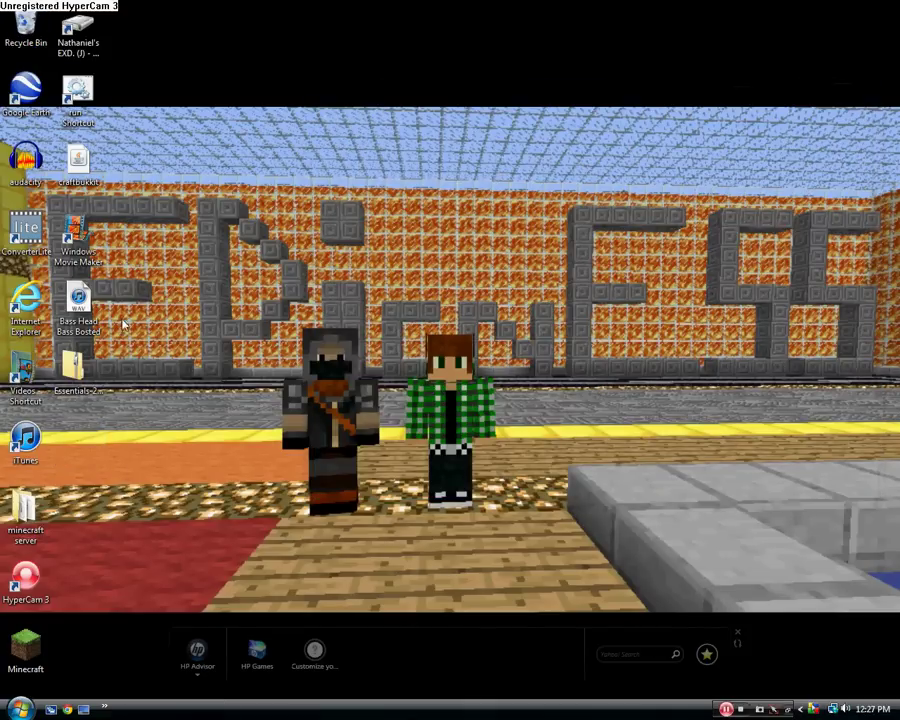
{"action": "double_click", "coordinate": [93, 378]}
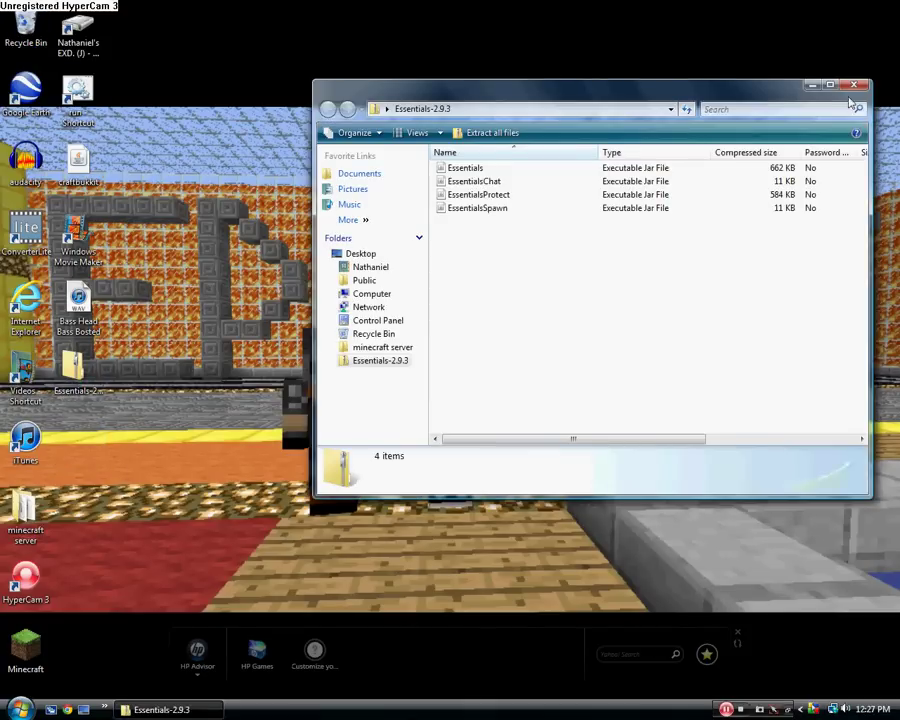
{"action": "key", "text": "alt+F4"}
Move the Essentials-2.9.3 archive aside on the desktop and restore New Folder from the Recycle Bin
{"action": "left_click_drag", "start_coordinate": [80, 378], "coordinate": [125, 375]}
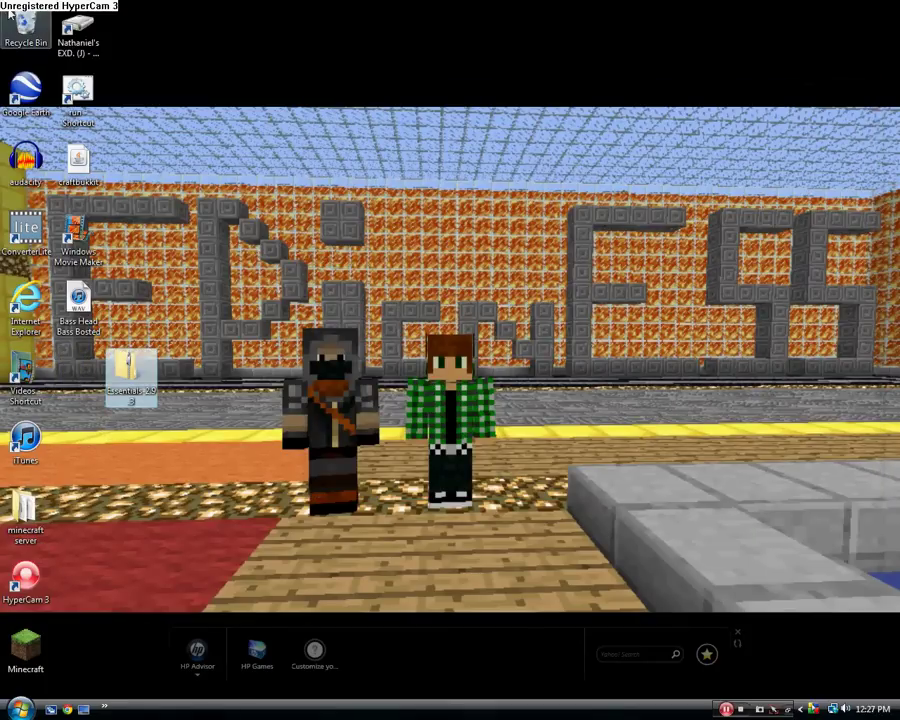
{"action": "double_click", "coordinate": [124, 368]}
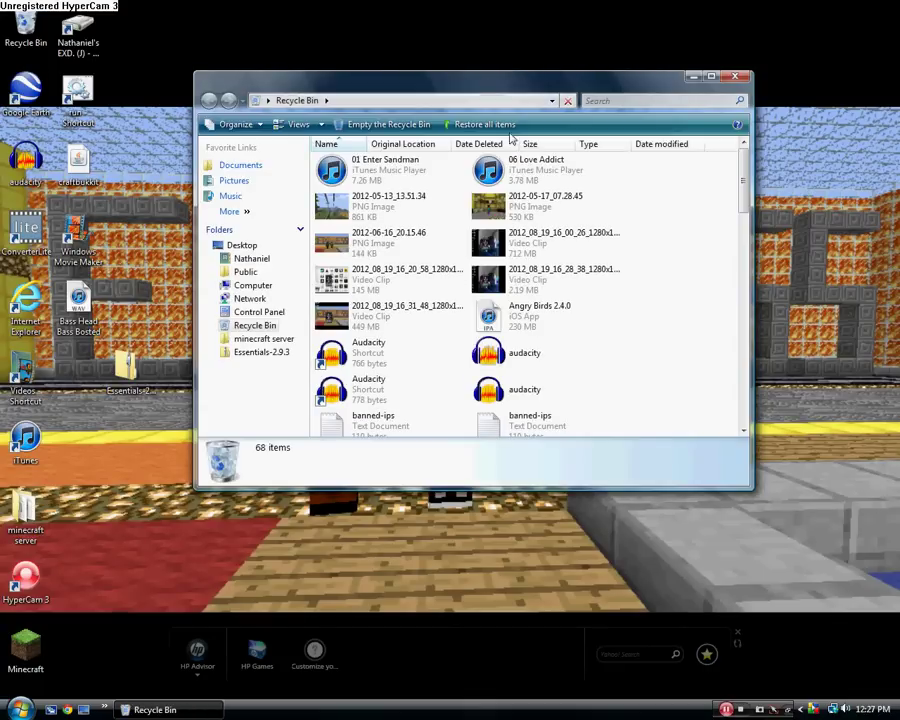
{"action": "scroll", "coordinate": [489, 372], "scroll_direction": "down", "scroll_amount": 10}
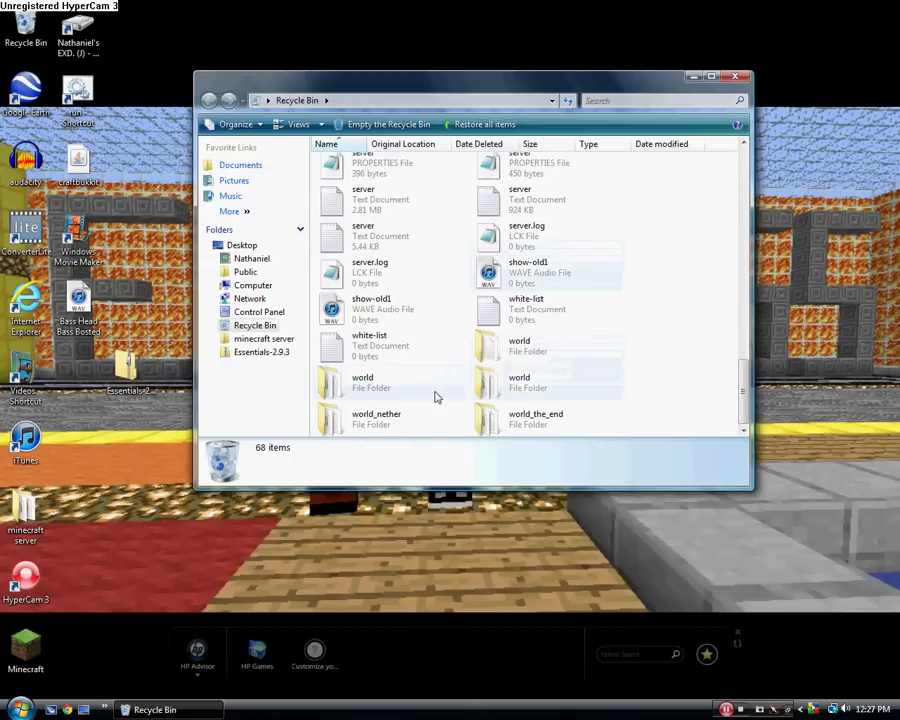
{"action": "scroll", "coordinate": [580, 420], "scroll_direction": "up", "scroll_amount": 5}
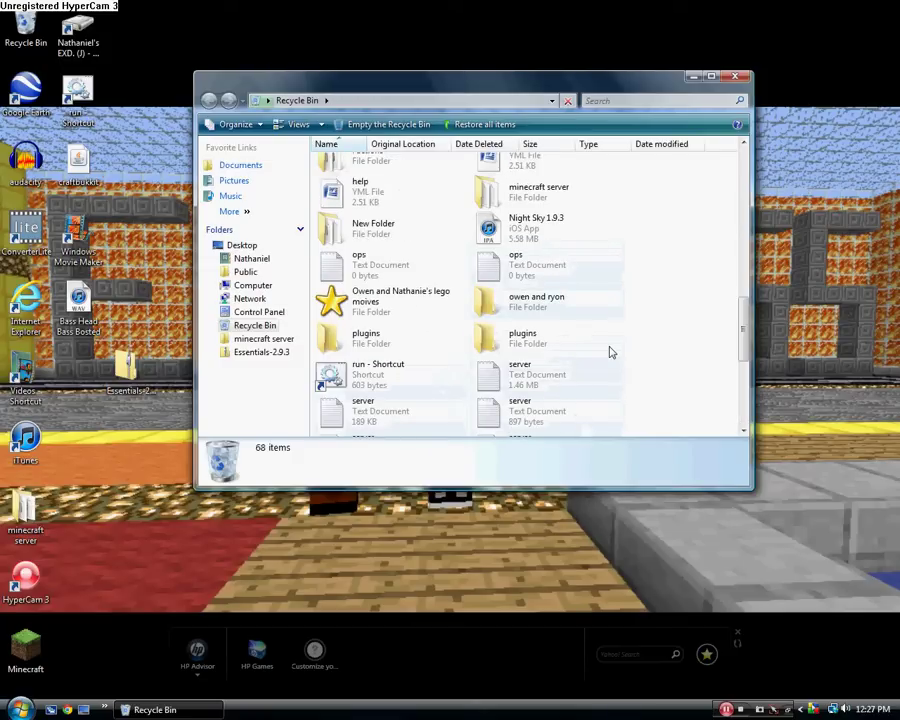
{"action": "scroll", "coordinate": [610, 352], "scroll_direction": "up", "scroll_amount": 2}
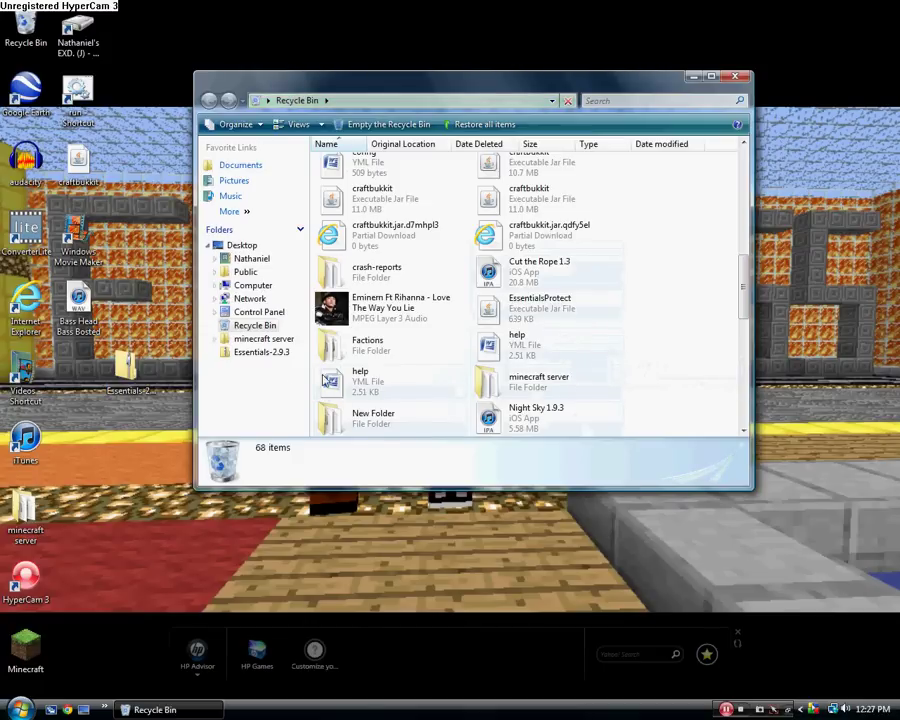
{"action": "left_click", "coordinate": [365, 414]}
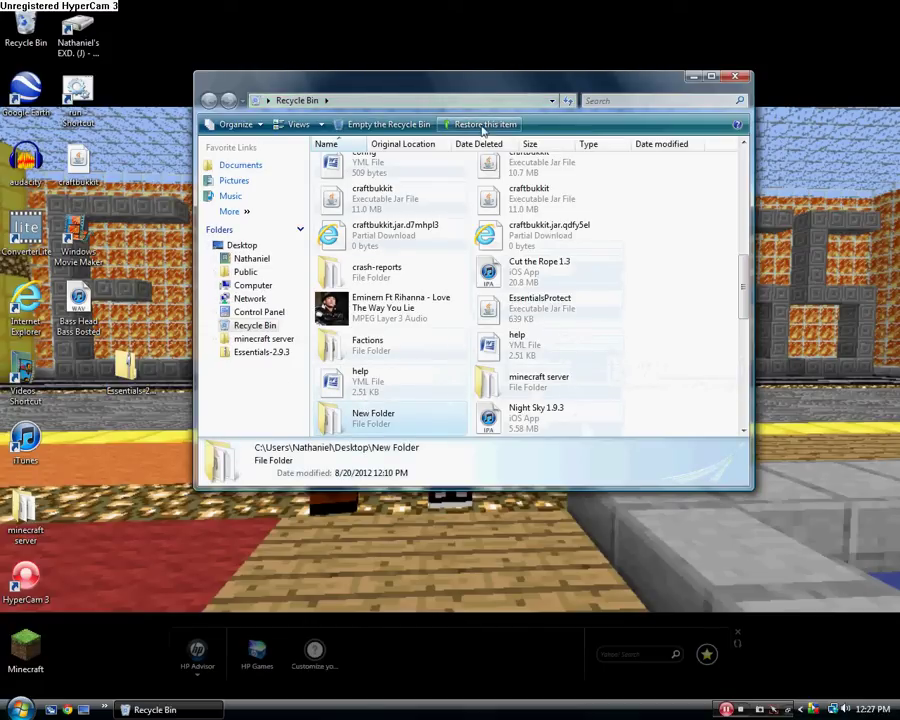
{"action": "left_click", "coordinate": [738, 78]}
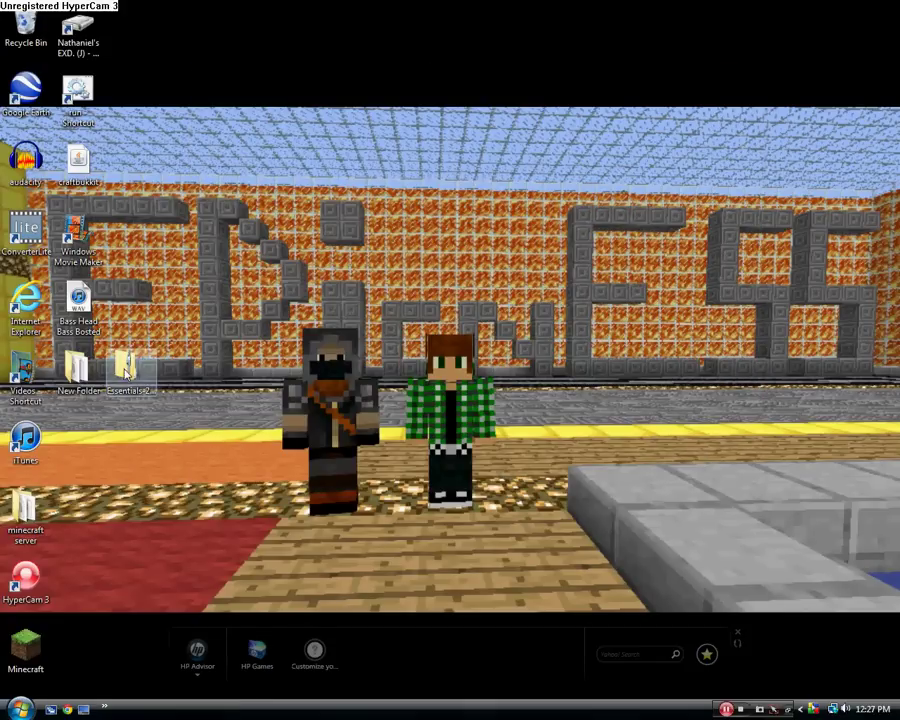
Move the Essentials-2.9.3 archive into the plugins folder inside New Folder and return to New Folder
{"action": "double_click", "coordinate": [125, 372]}
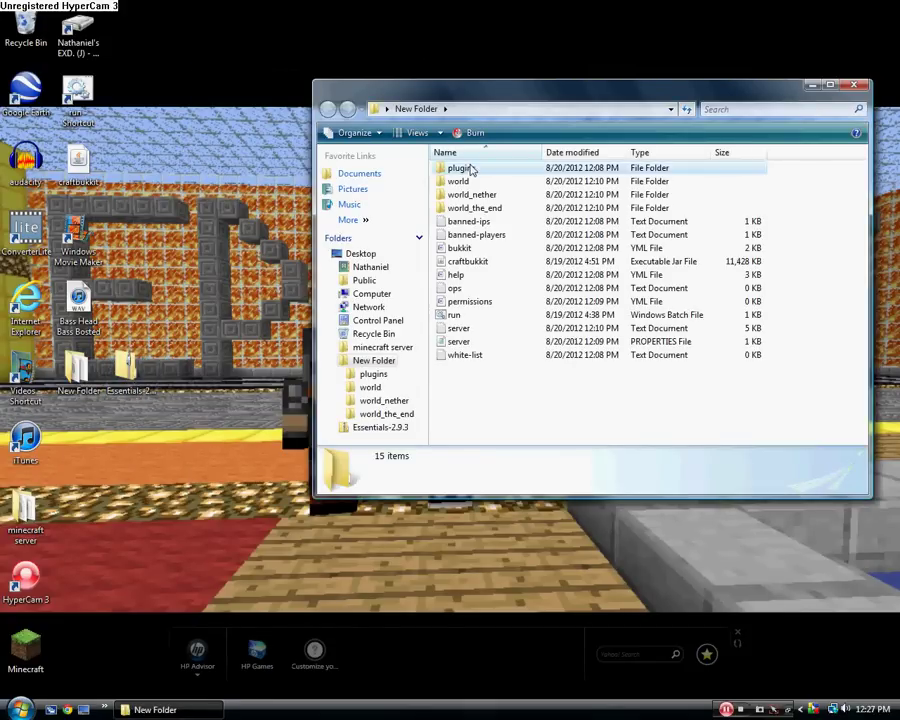
{"action": "double_click", "coordinate": [470, 170]}
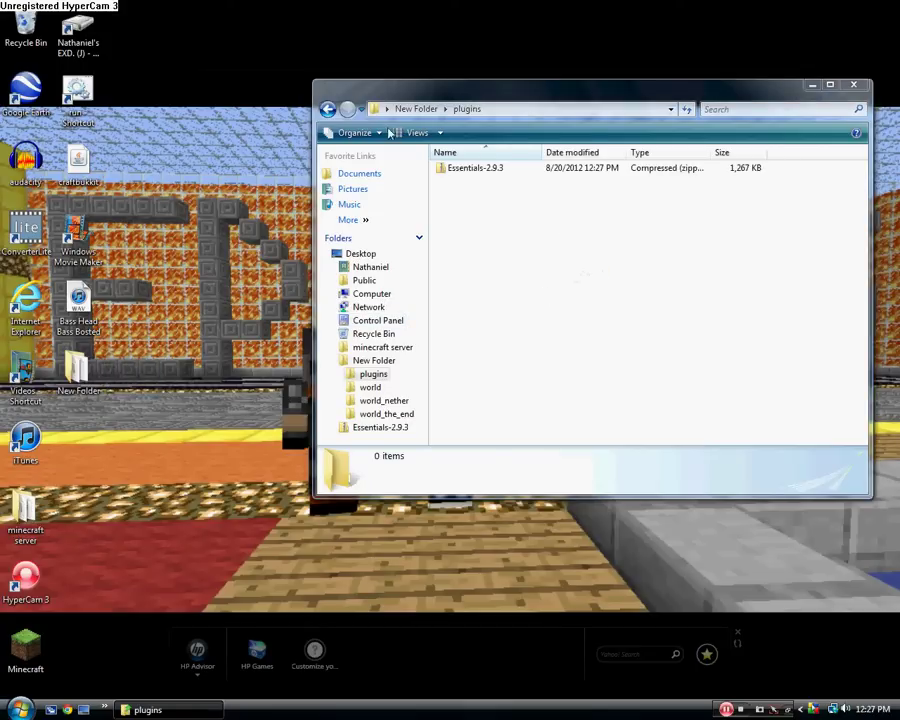
{"action": "left_click", "coordinate": [328, 110]}
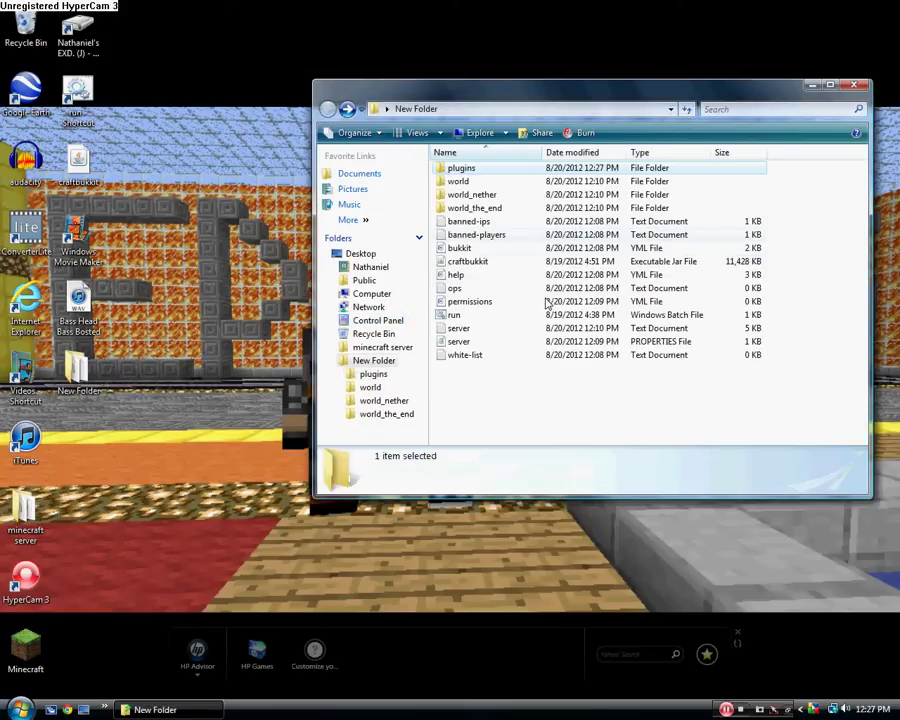
Test-run the server with New Folder's run batch file, close its console, and check the plugins folder
{"action": "double_click", "coordinate": [470, 316]}
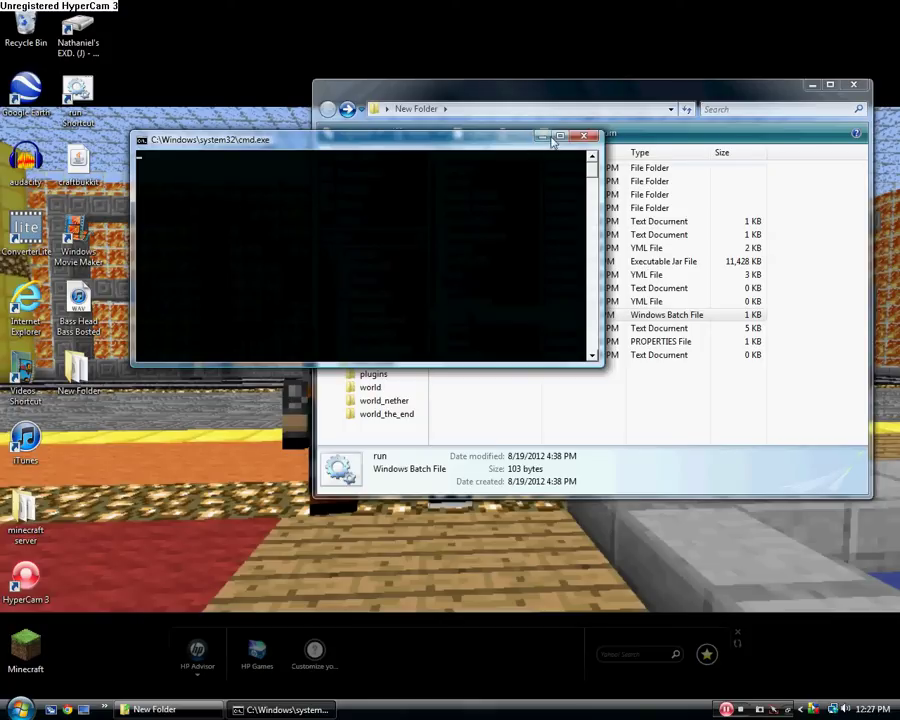
{"action": "left_click", "coordinate": [561, 137]}
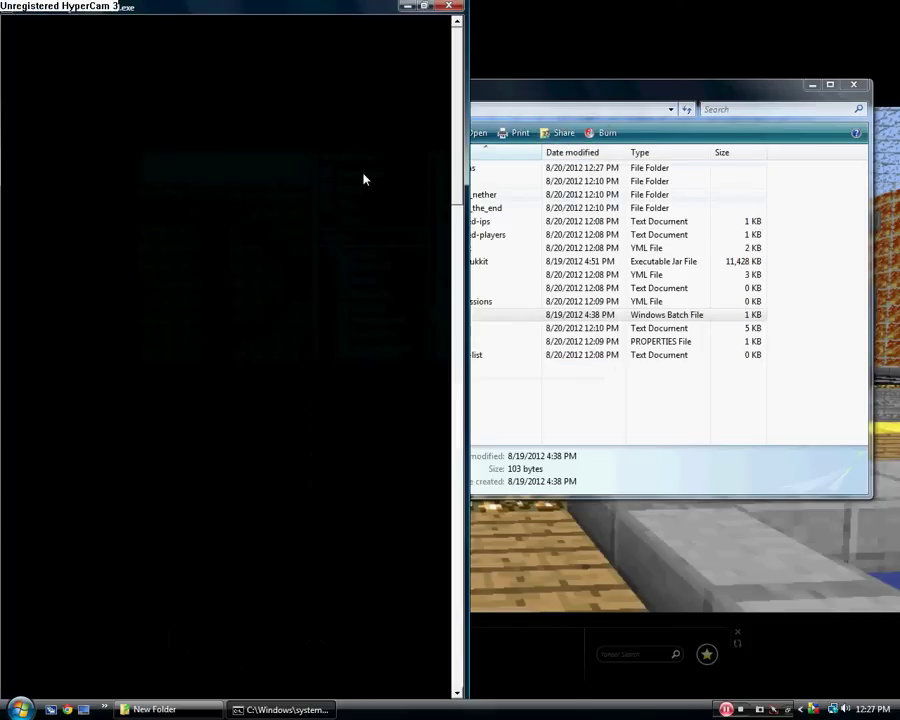
{"action": "left_click", "coordinate": [421, 6]}
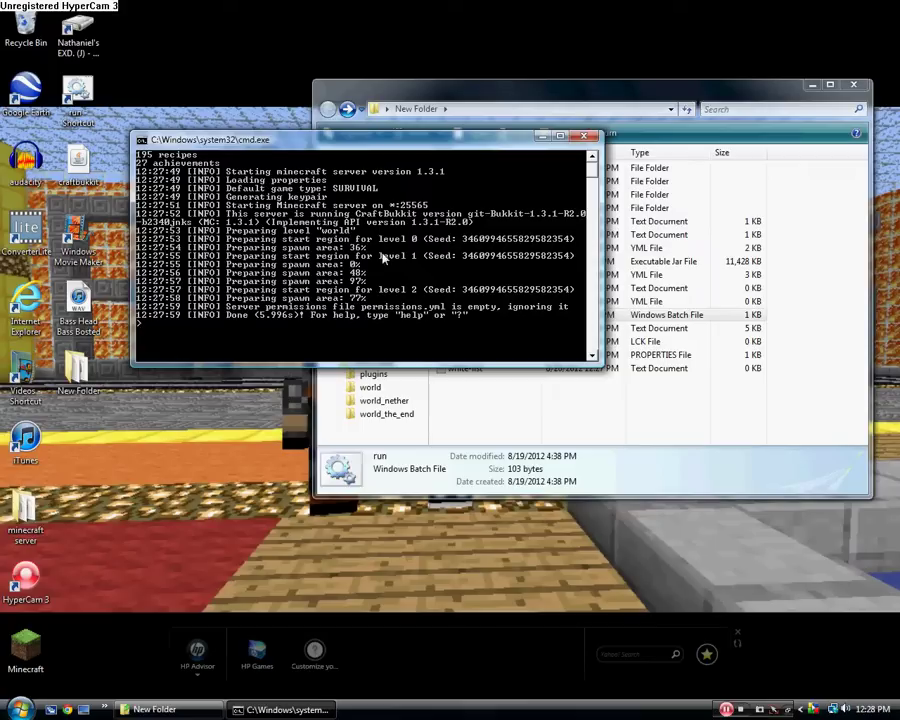
{"action": "left_click", "coordinate": [583, 136]}
{"action": "double_click", "coordinate": [458, 168]}
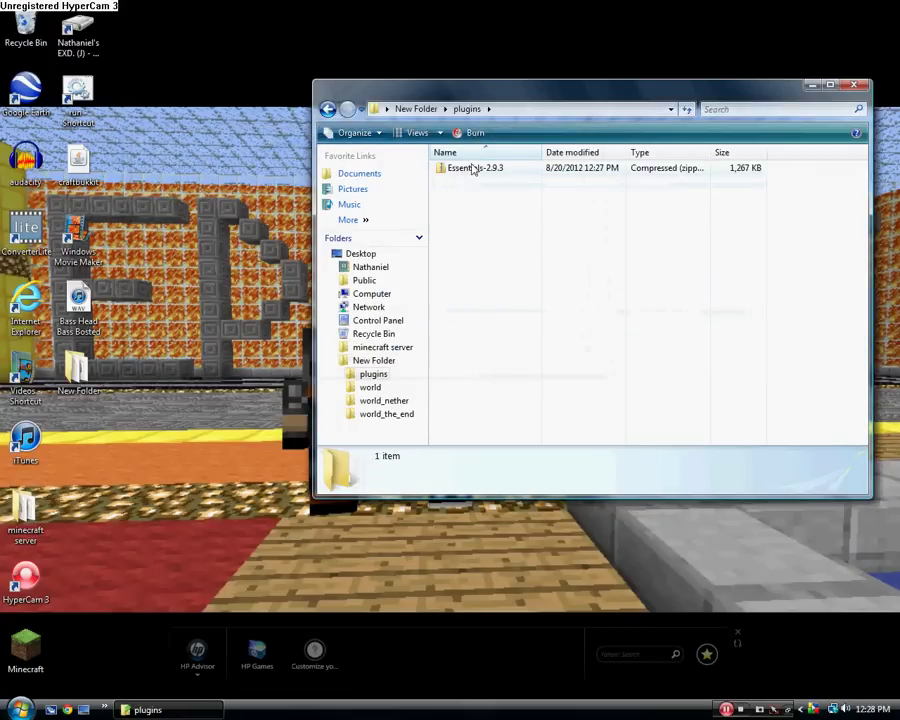
Move all four Essentials jar files out of the Essentials-2.9.3 archive directly into the plugins folder
{"action": "left_click", "coordinate": [471, 172]}
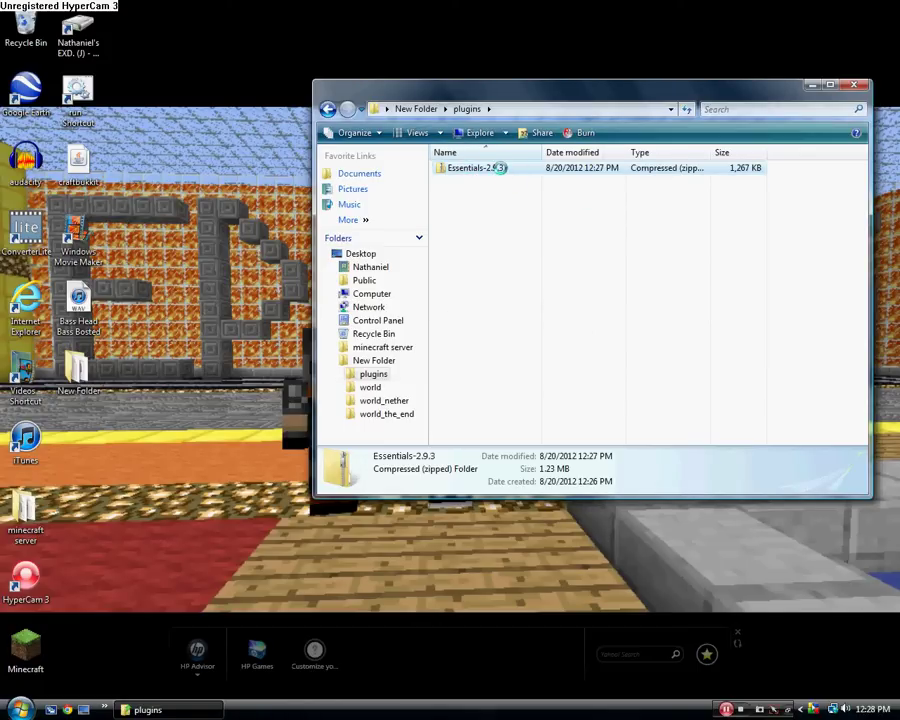
{"action": "right_click", "coordinate": [500, 169]}
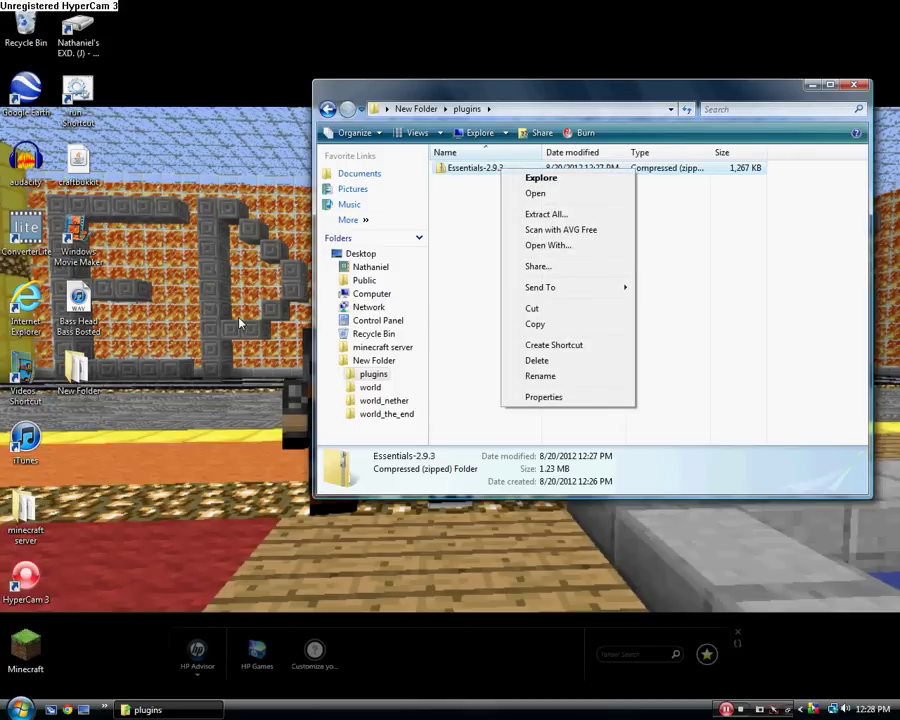
{"action": "key", "text": "o"}
{"action": "left_click_drag", "start_coordinate": [502, 257], "coordinate": [496, 157]}
{"action": "right_click", "coordinate": [505, 200]}
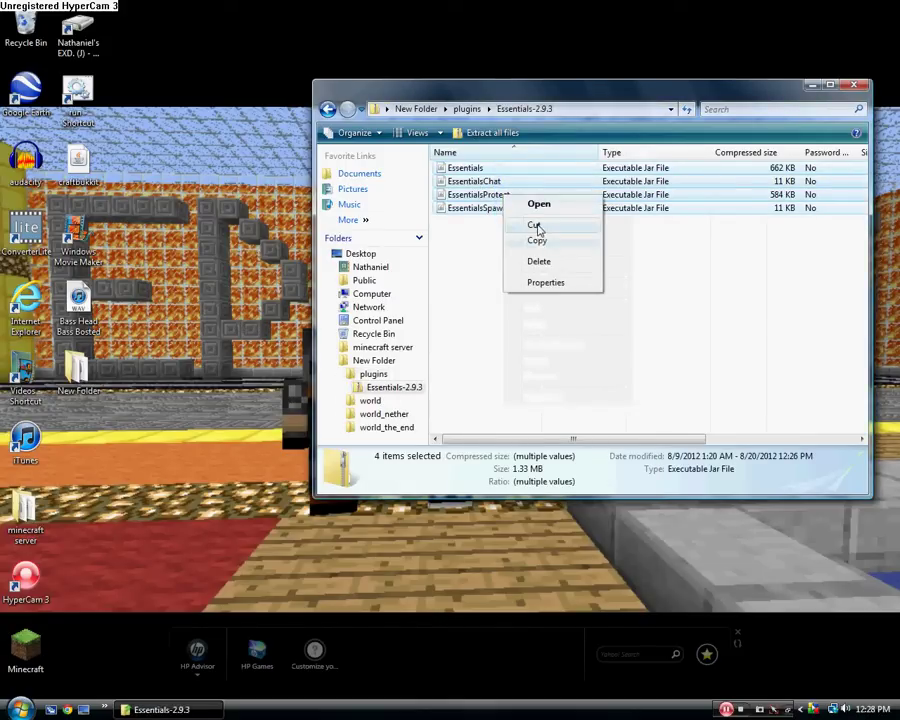
{"action": "left_click", "coordinate": [534, 224]}
{"action": "key", "text": "BackSpace"}
{"action": "right_click", "coordinate": [529, 312]}
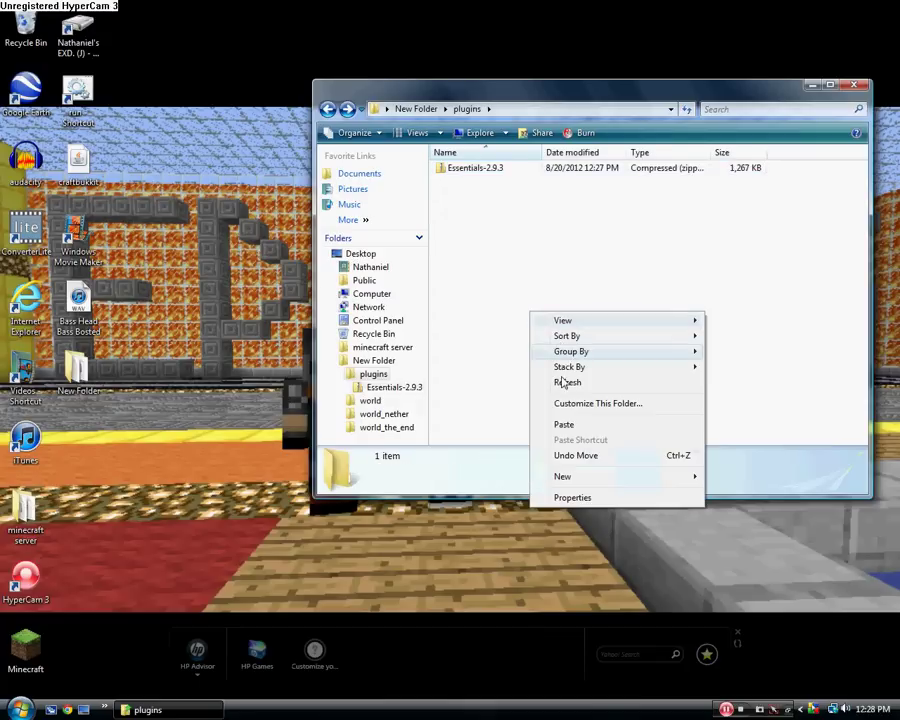
{"action": "left_click", "coordinate": [561, 424]}
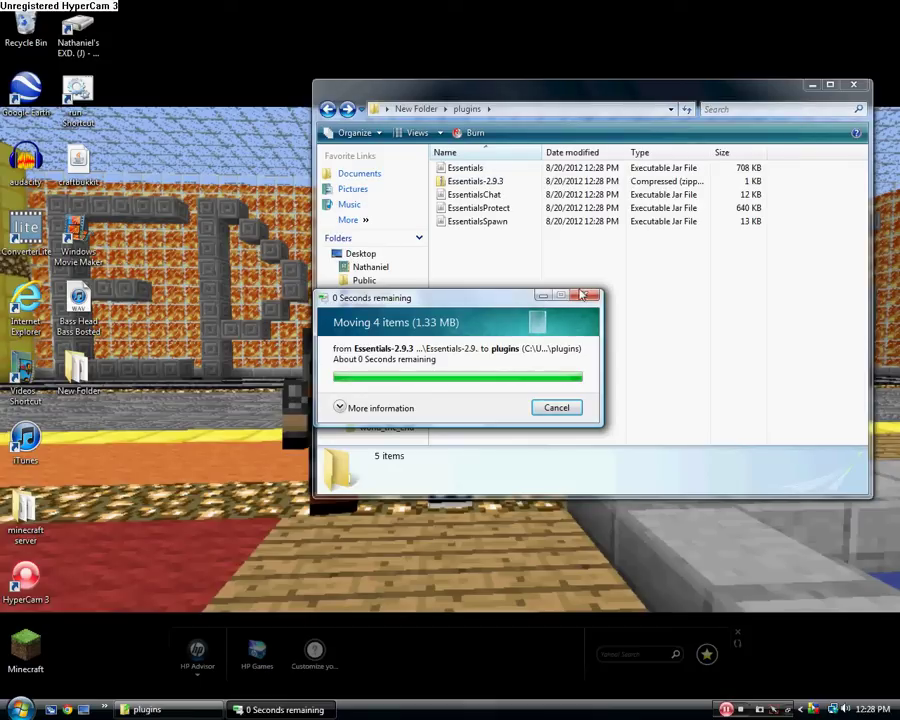
Delete the Essentials-2.9.3 archive from the plugins folder
{"action": "right_click", "coordinate": [473, 182]}
{"action": "left_click", "coordinate": [507, 374]}
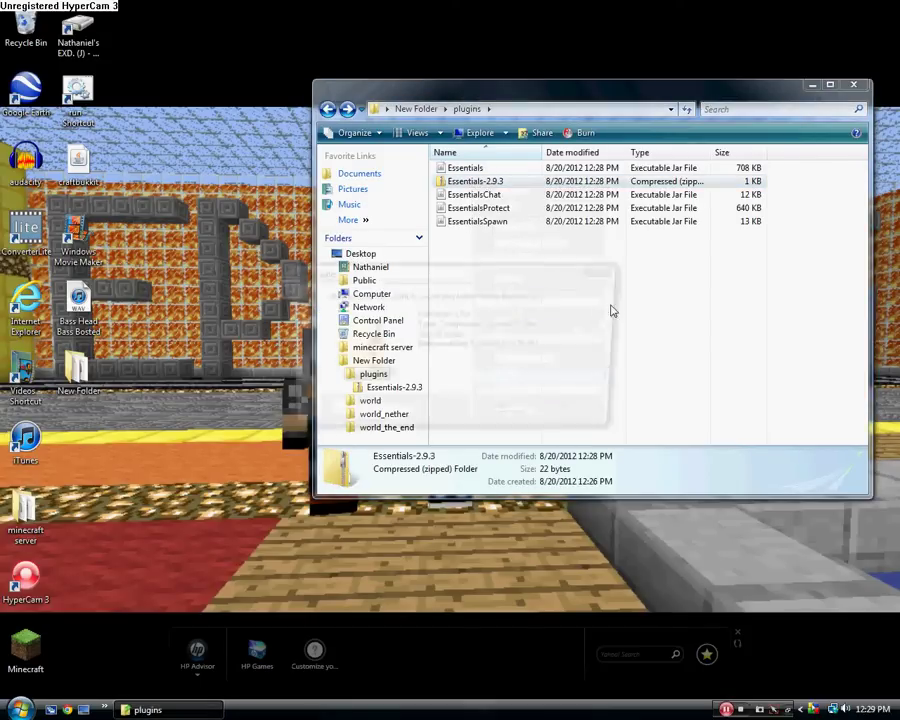
{"action": "left_click", "coordinate": [505, 413]}
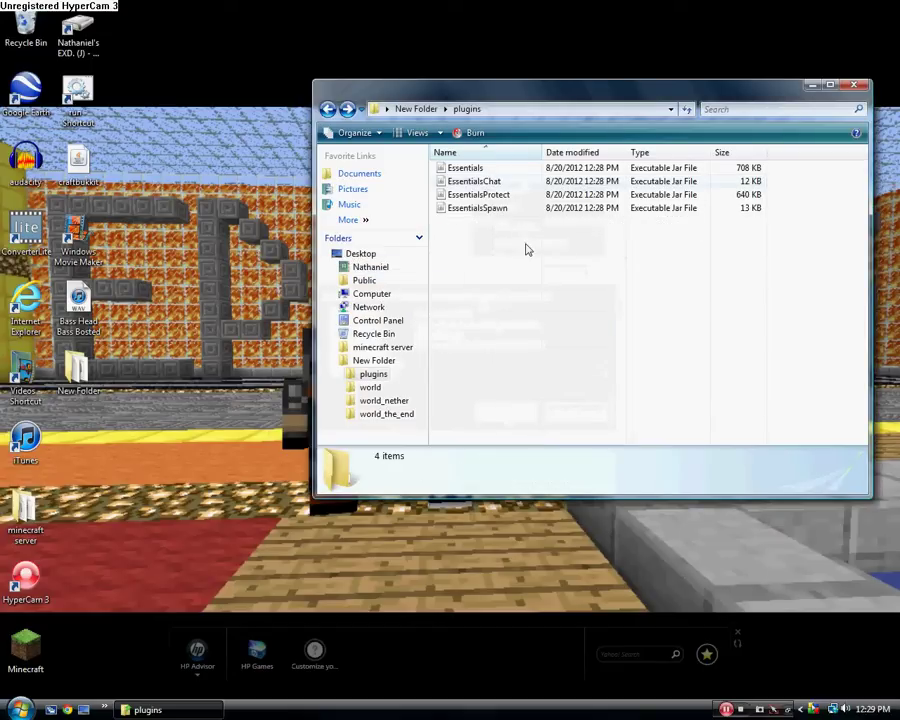
Start the server with New Folder's run batch file so the Essentials plugins load, and close its console
{"action": "left_click", "coordinate": [339, 104]}
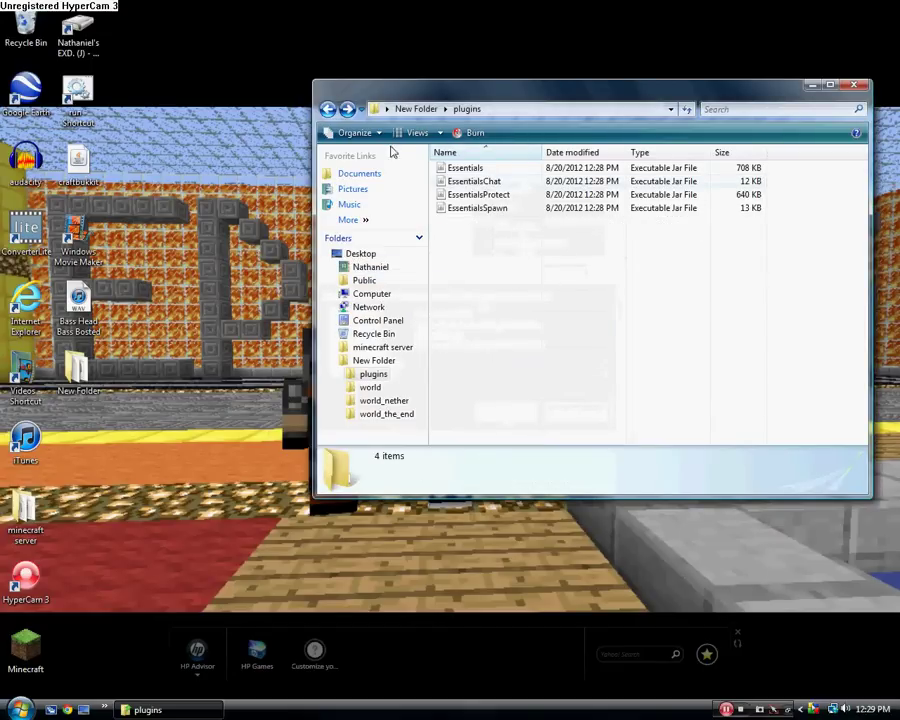
{"action": "double_click", "coordinate": [455, 318]}
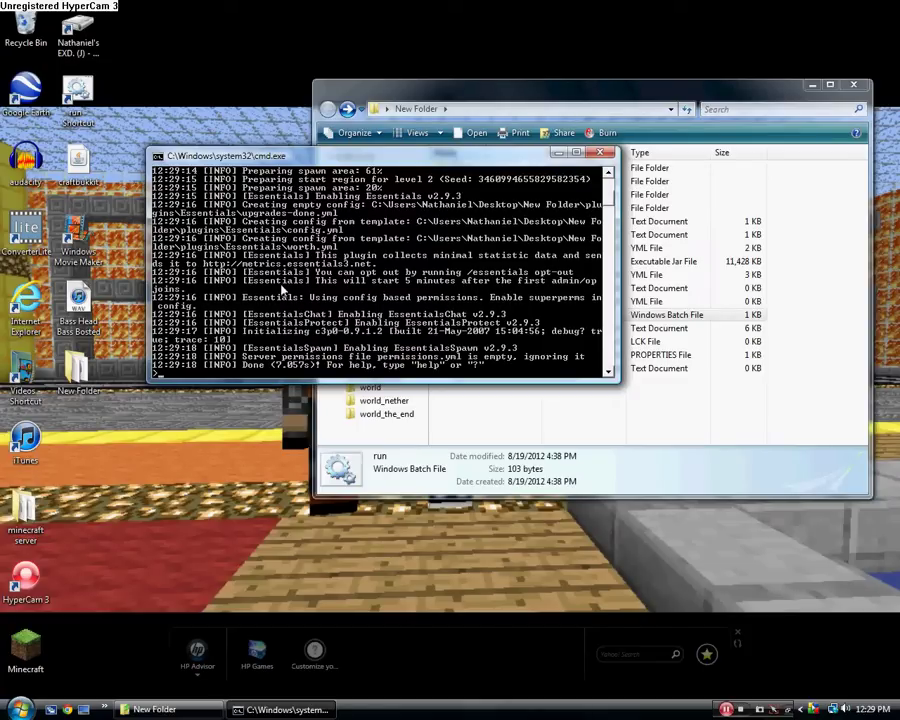
{"action": "left_click", "coordinate": [600, 153]}
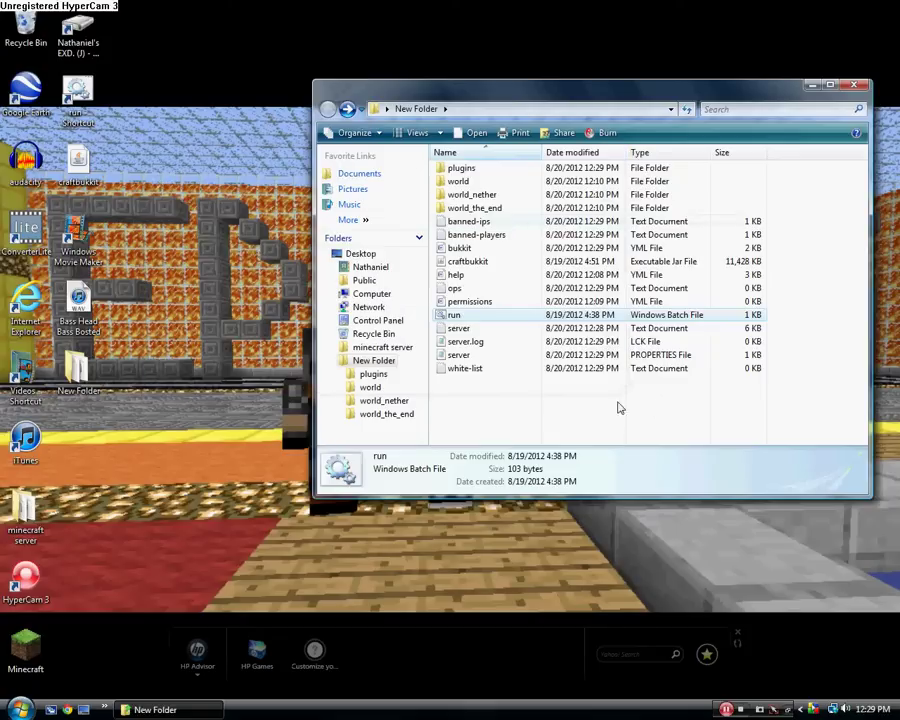
Check the plugins folder for files generated by the Essentials plugins, and close the New Folder window
{"action": "double_click", "coordinate": [462, 168]}
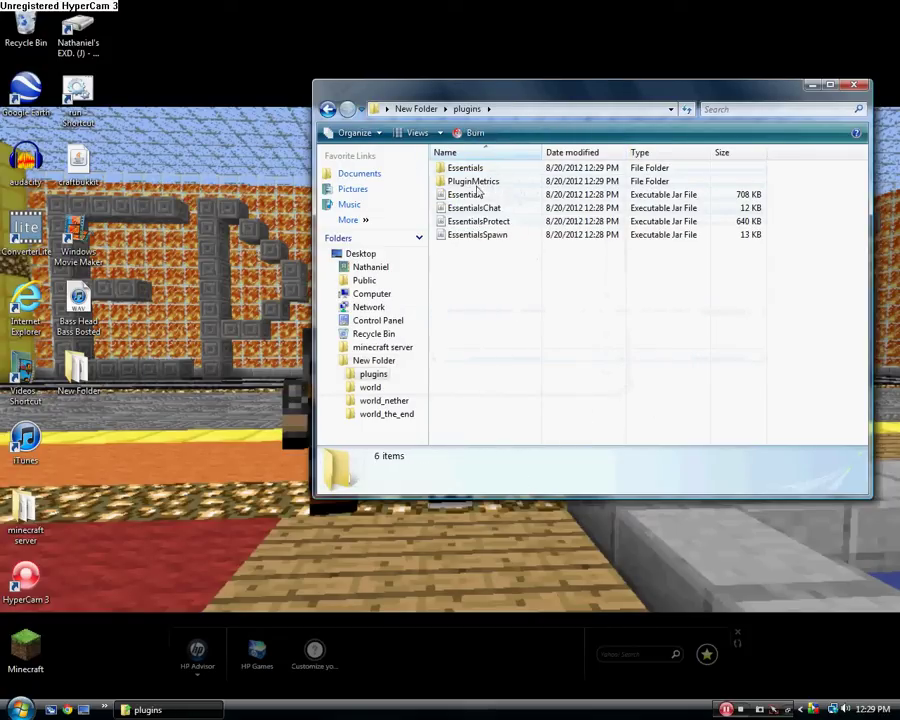
{"action": "left_click", "coordinate": [329, 110]}
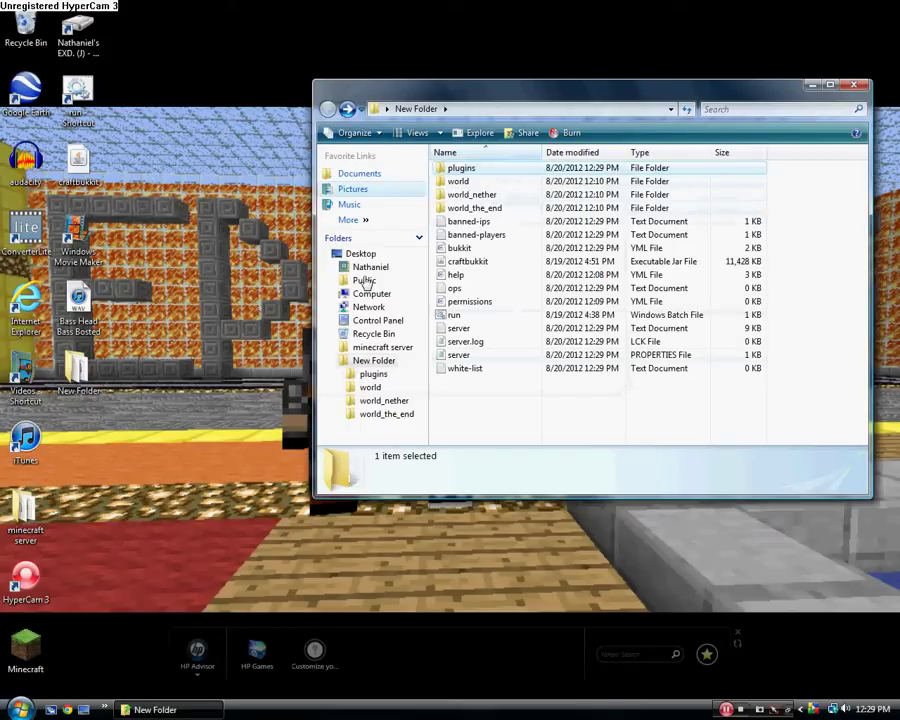
{"action": "double_click", "coordinate": [479, 170]}
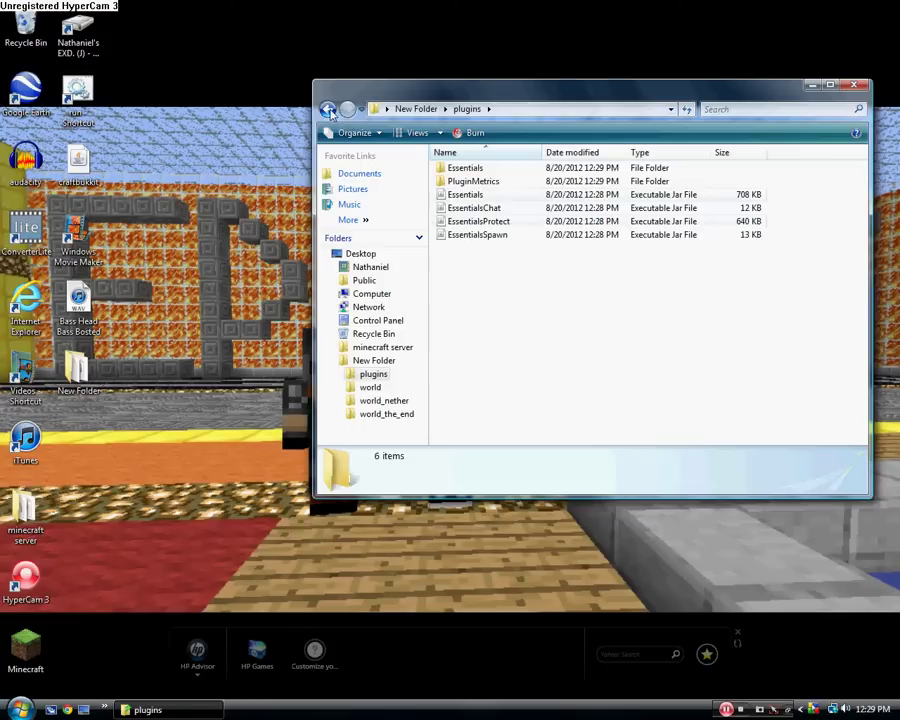
{"action": "left_click", "coordinate": [329, 110]}
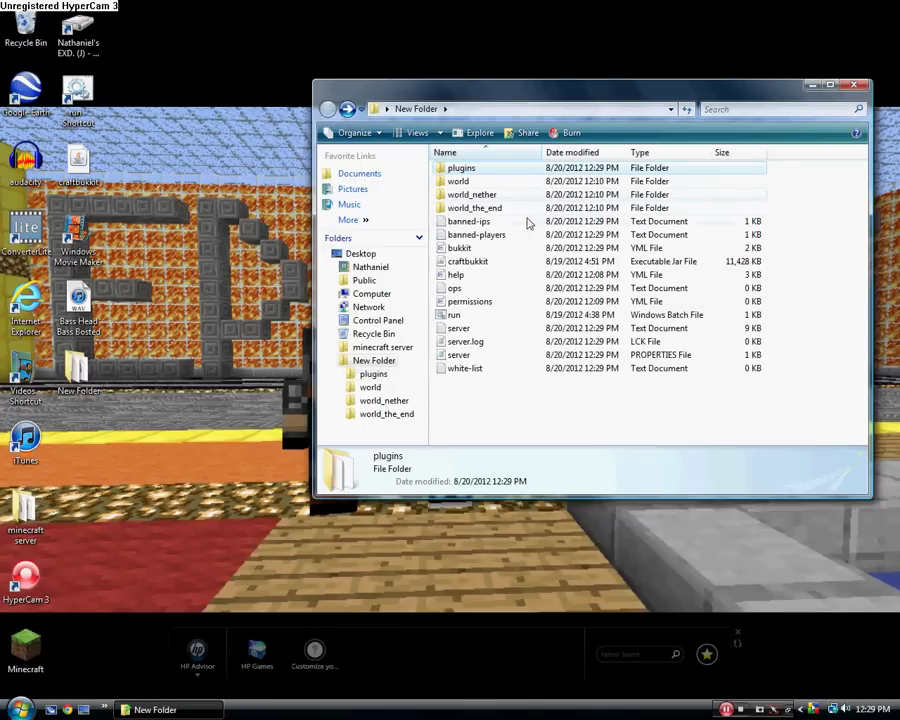
{"action": "left_click", "coordinate": [854, 84]}
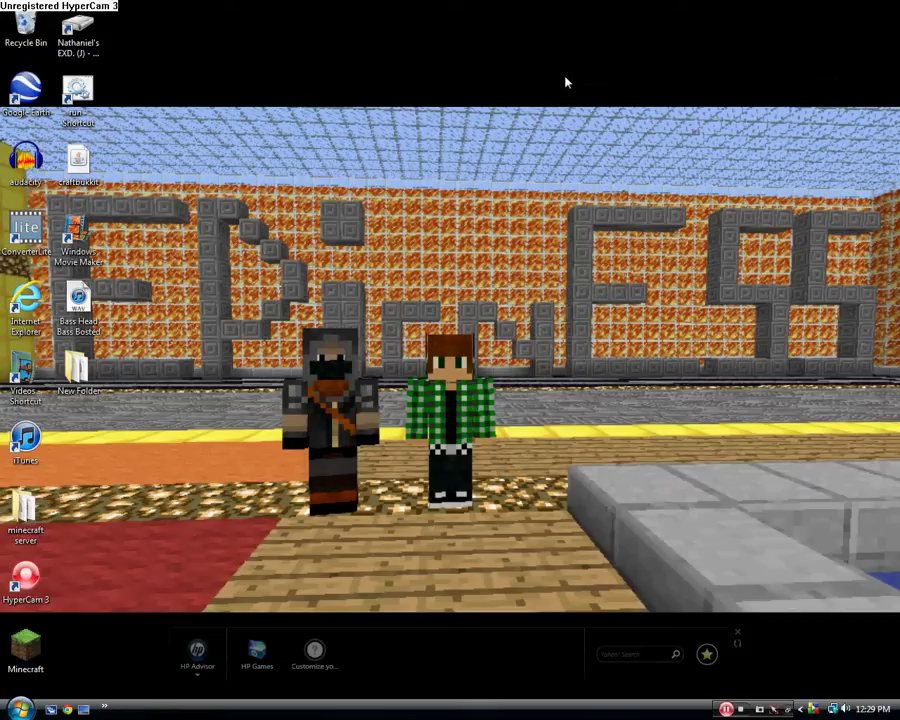